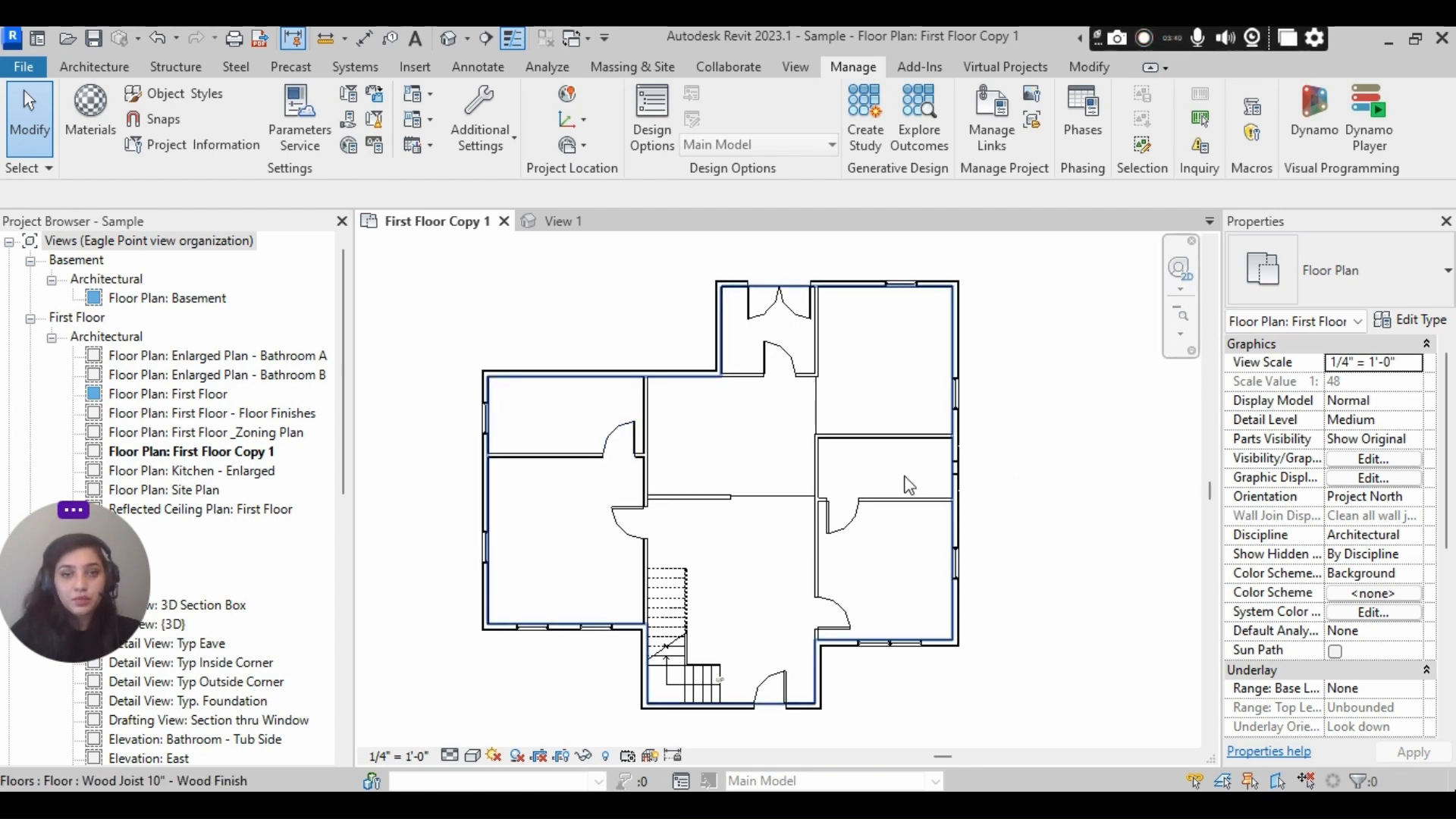
- Inspect the single door at the lower wall of the entry vestibule in the First Floor Copy 1 plan
scroll(785, 315, "up", 4)
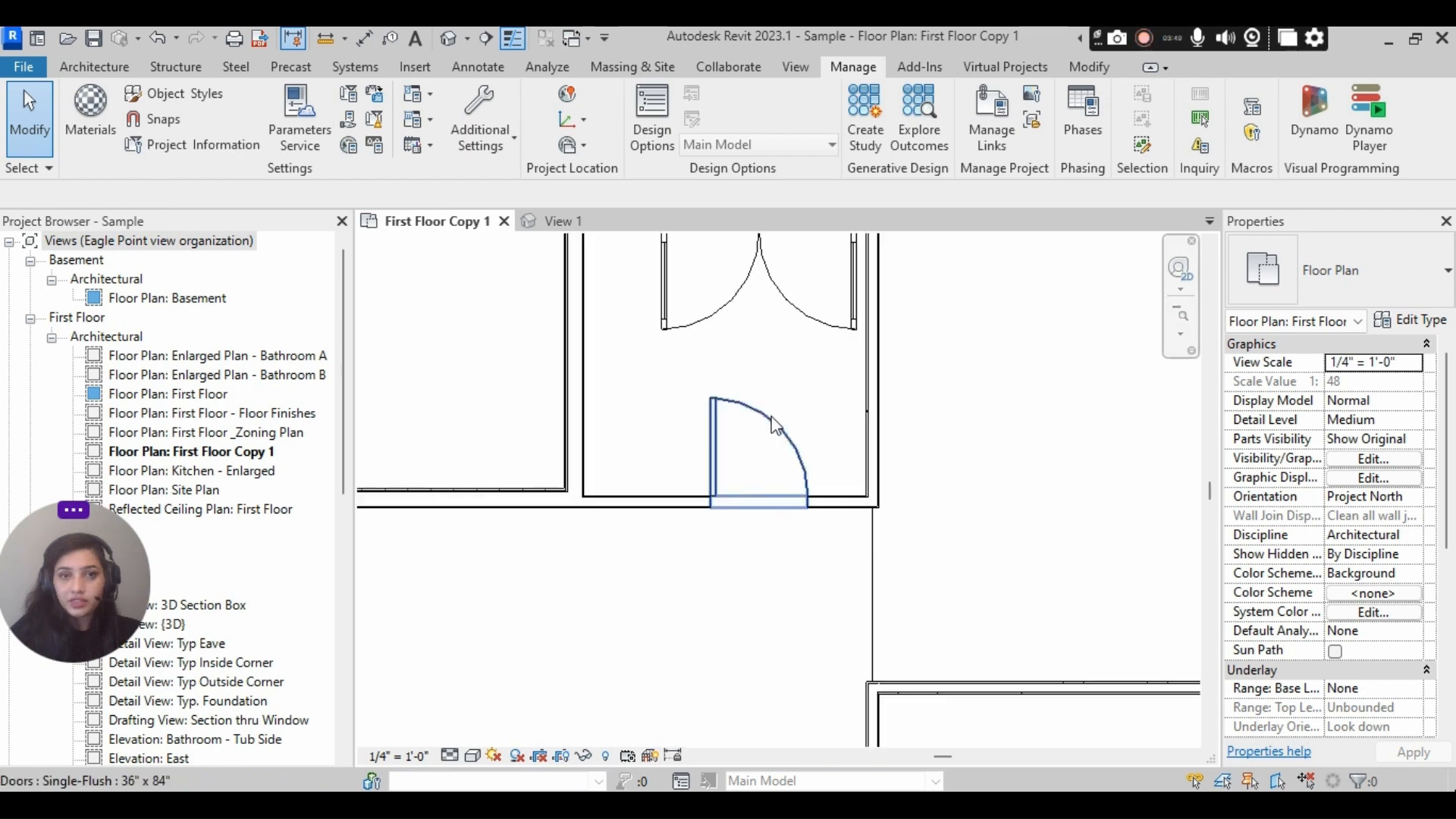
scroll(775, 427, "down", 4)
scroll(793, 436, "up", 3)
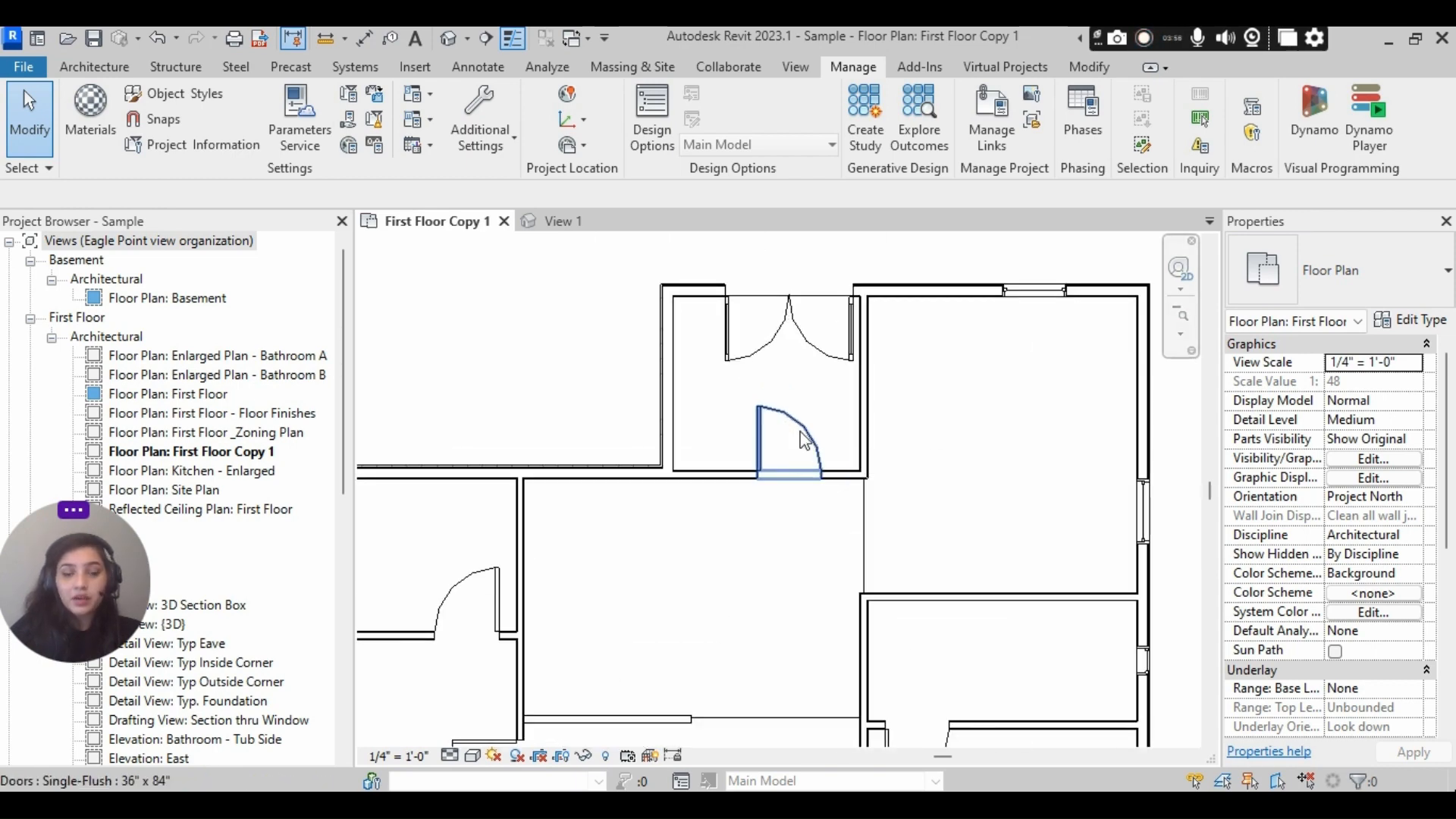
left_click(804, 440)
scroll(804, 439, "down", 3)
left_click(1024, 417)
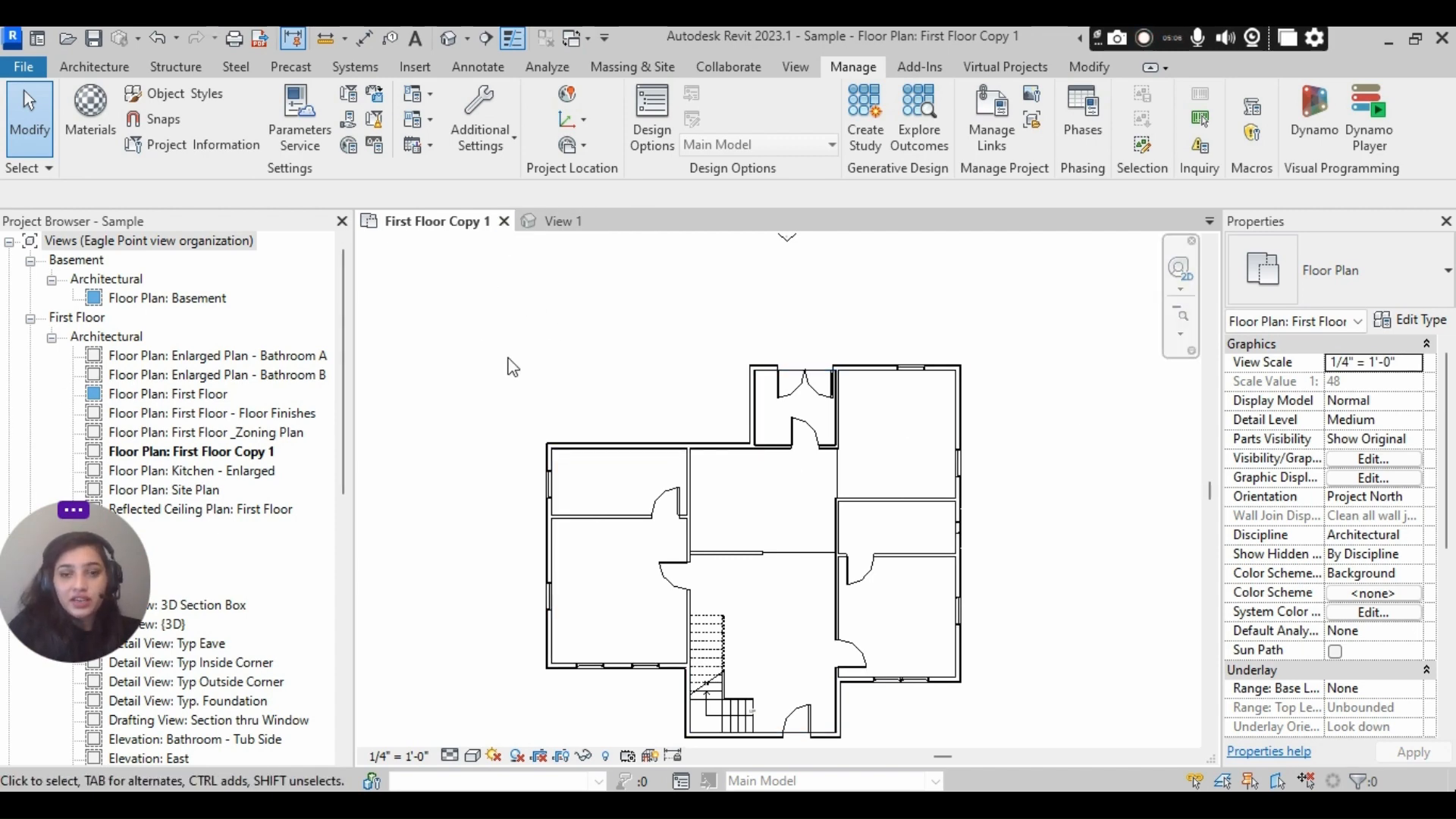
- Load the Single-Flush door family into the Sample project, overwriting the existing version and its parameter values
left_click(567, 220)
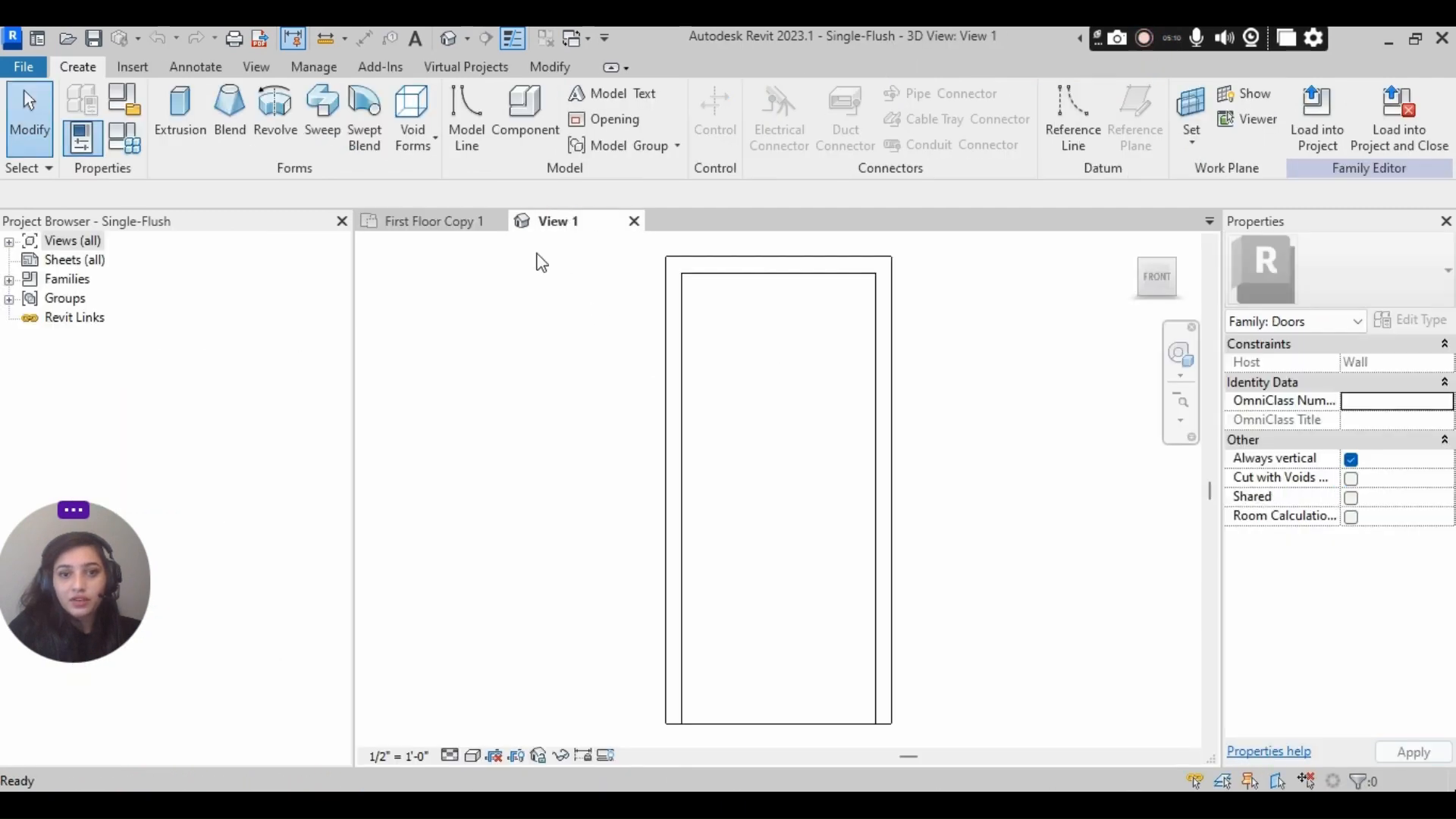
mouse_move(931, 395)
middle_mouse_down()
mouse_move(882, 427)
mouse_move(929, 420)
middle_mouse_up()
scroll(855, 415, "up", 1)
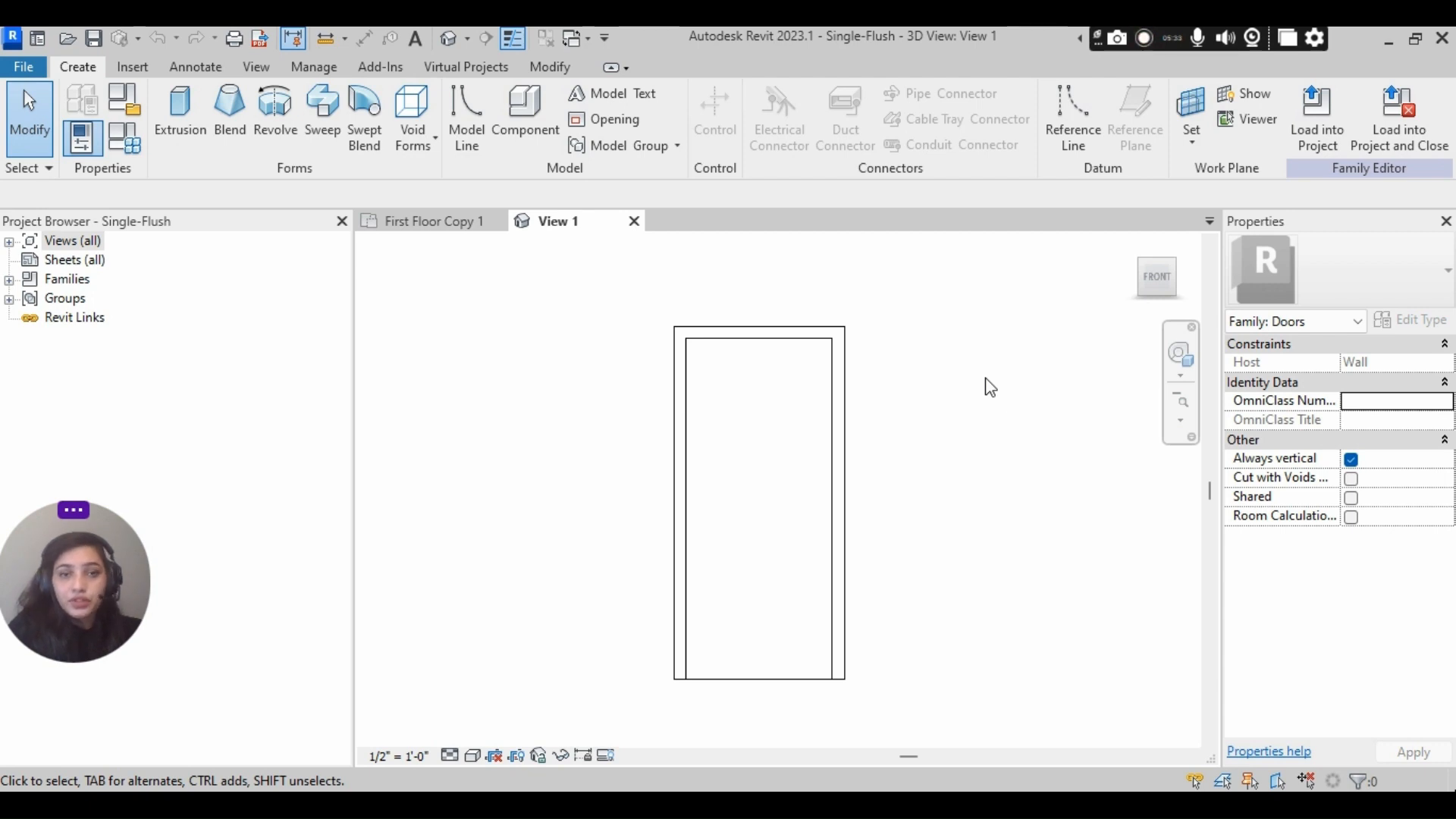
left_click(1302, 140)
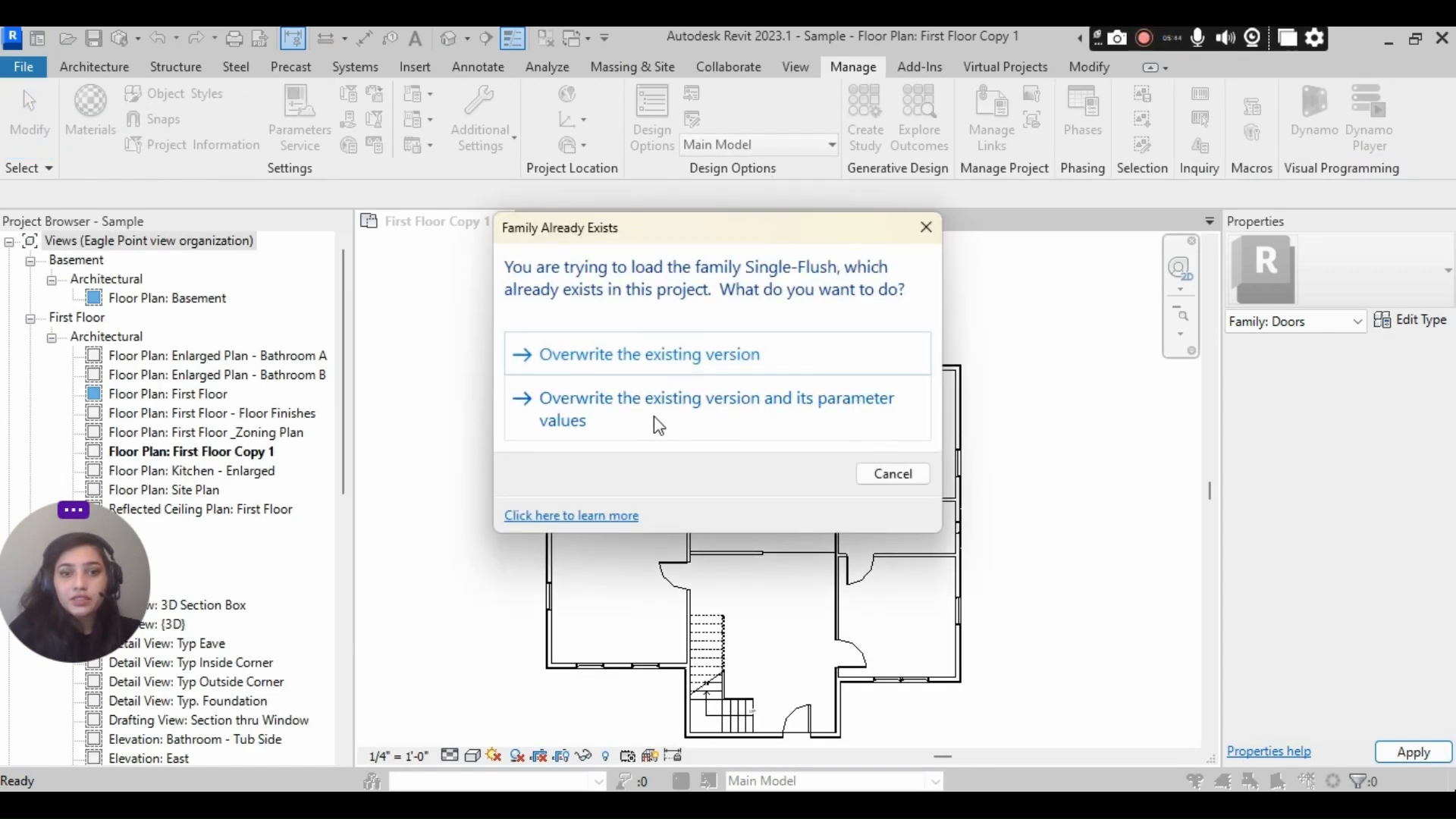
left_click(770, 418)
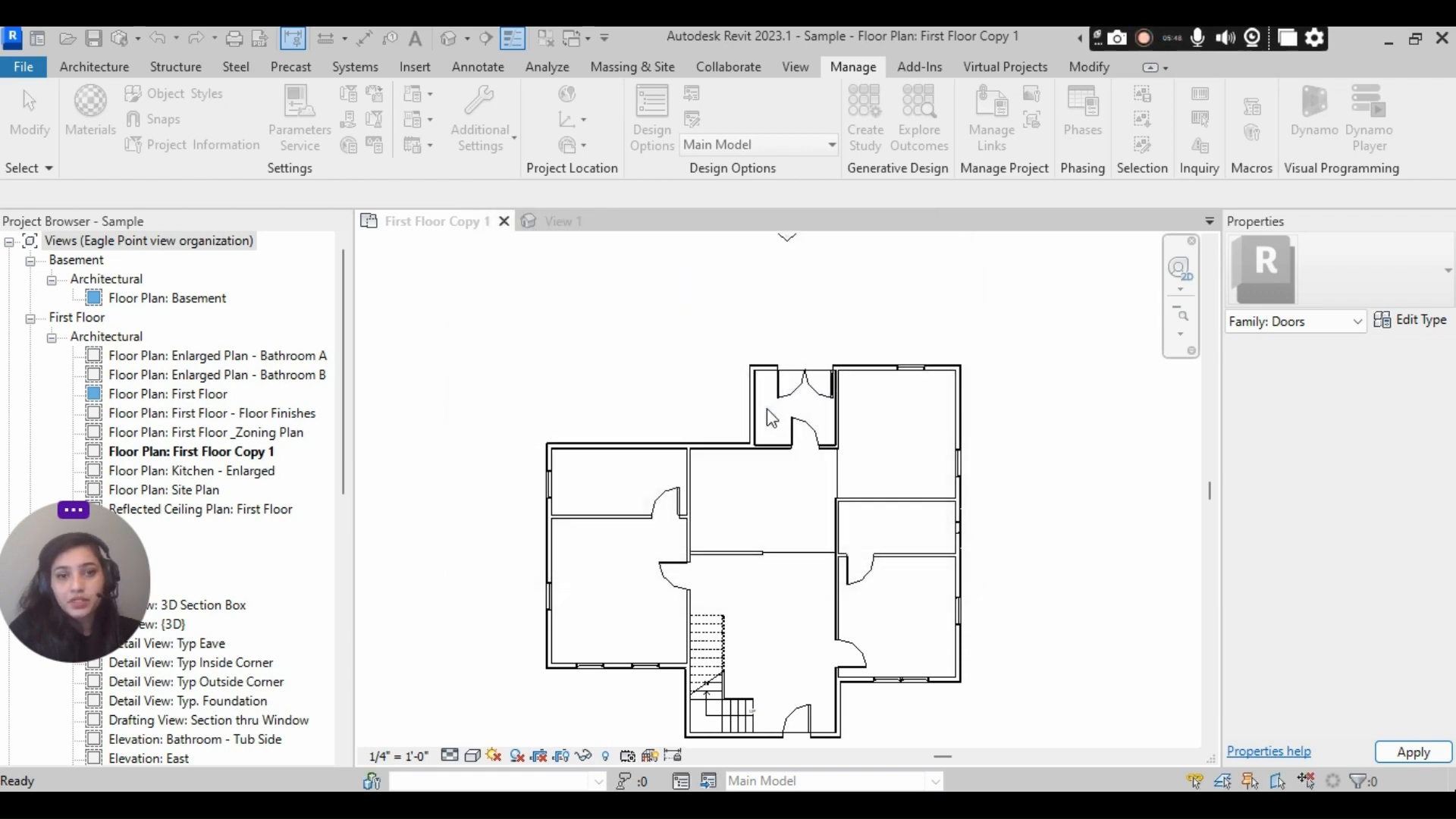
- Tile the floor plan and the door family's 3D view side by side, framing the plan and the door
left_click(808, 75)
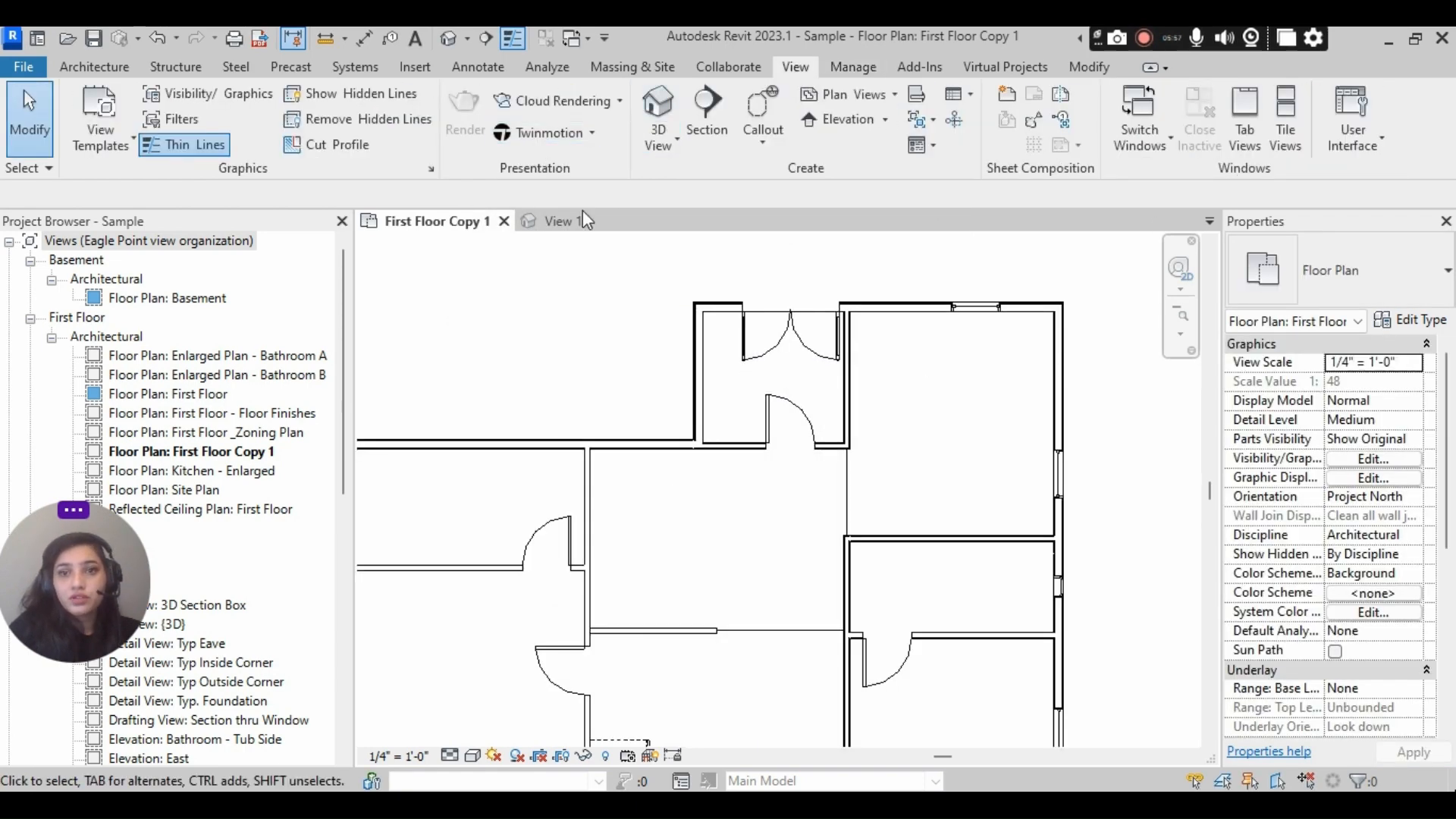
left_click(1285, 117)
scroll(689, 336, "down", 5)
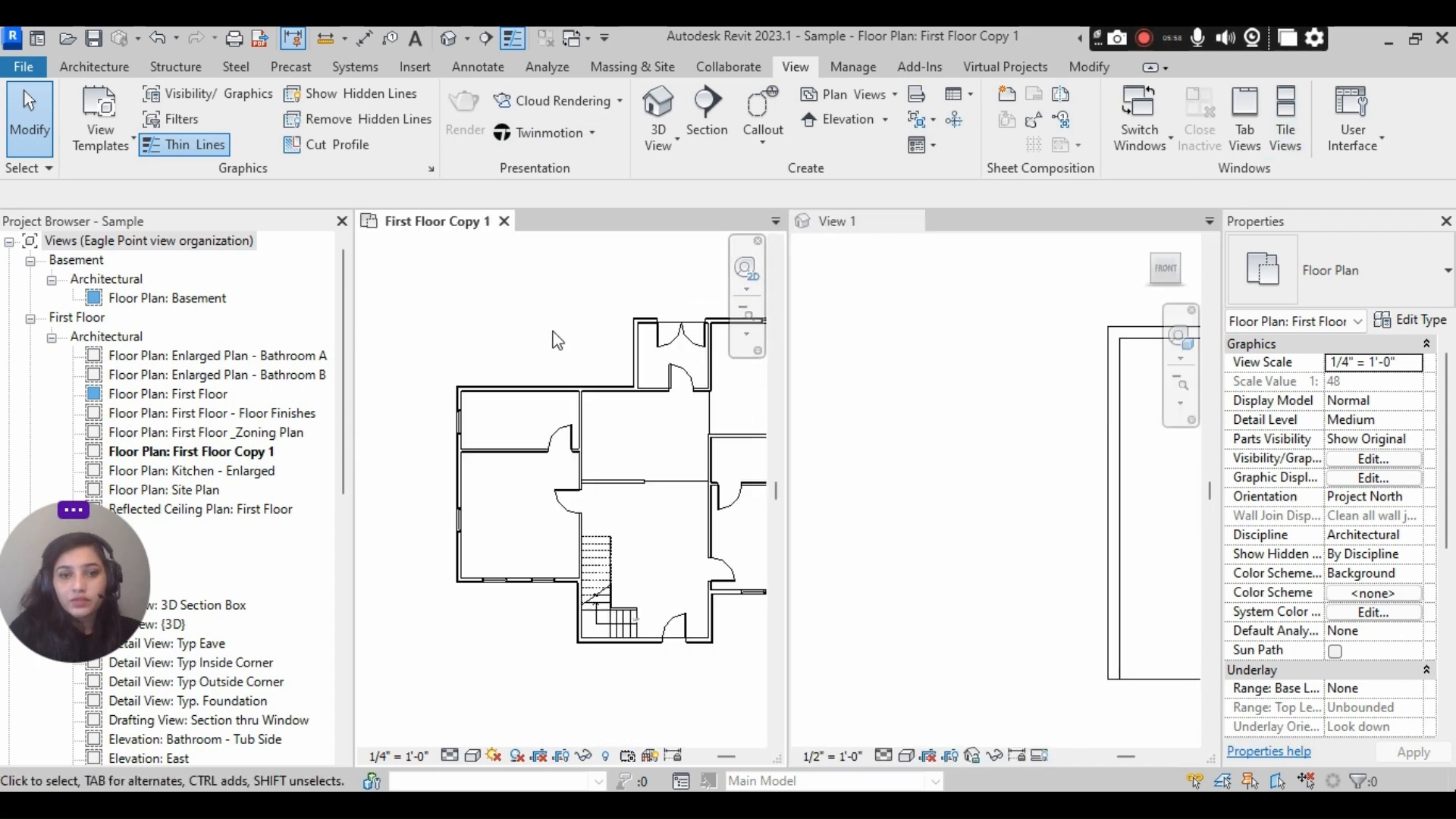
scroll(611, 334, "up", 2)
left_click(983, 383)
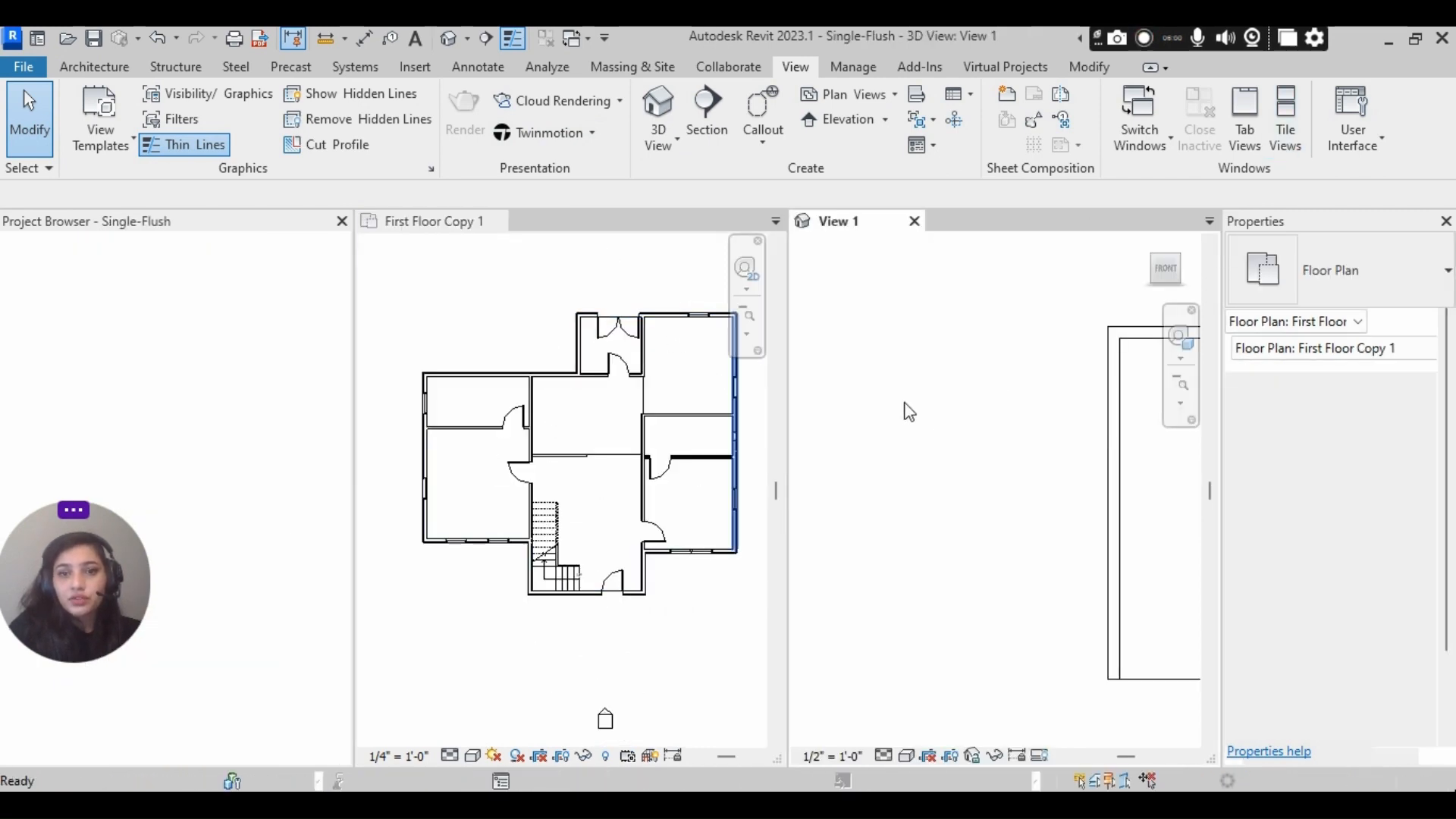
scroll(1121, 393, "up", 4)
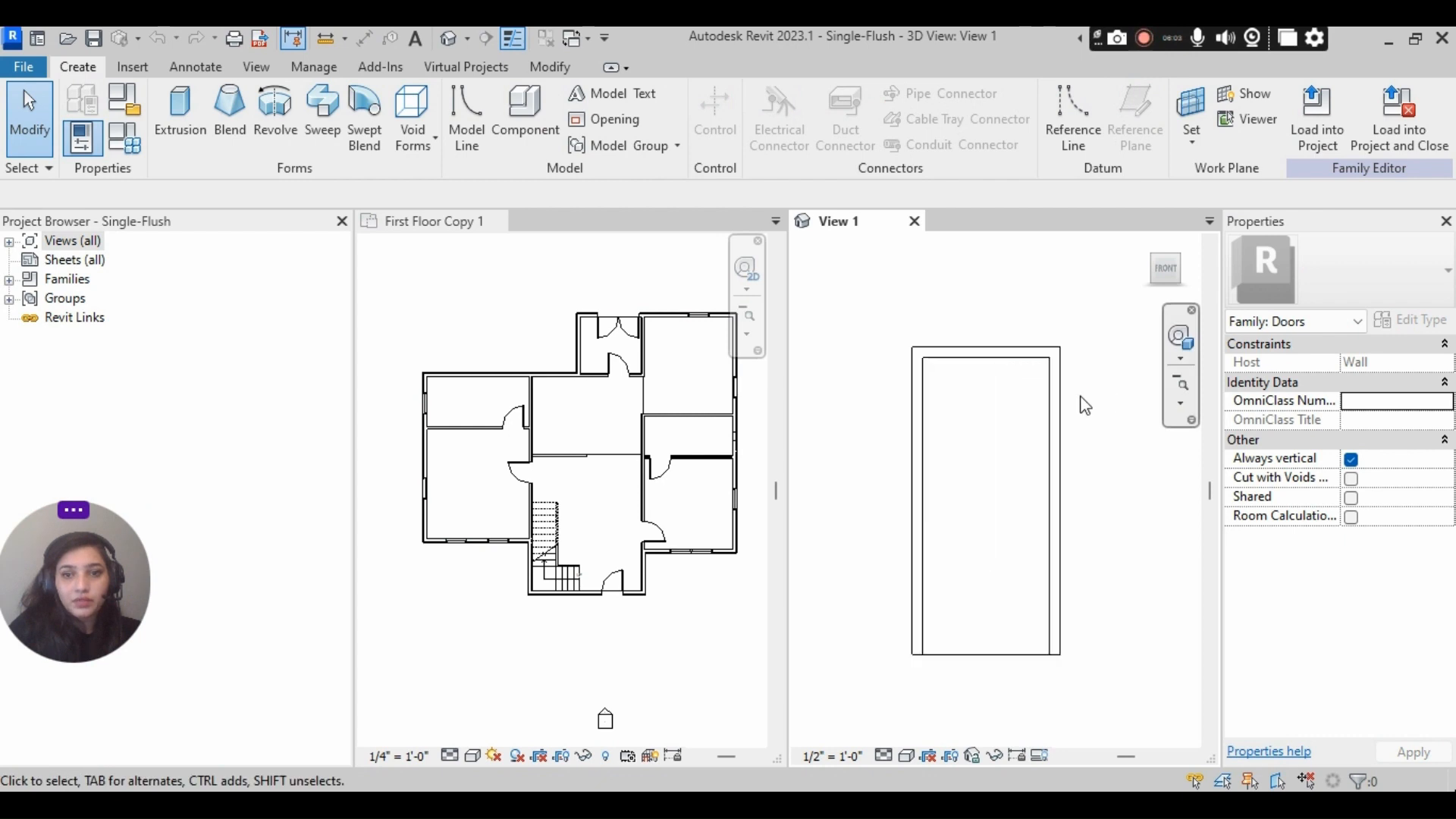
scroll(998, 324, "up", 1)
middle_click_drag(1030, 338, 1041, 288)
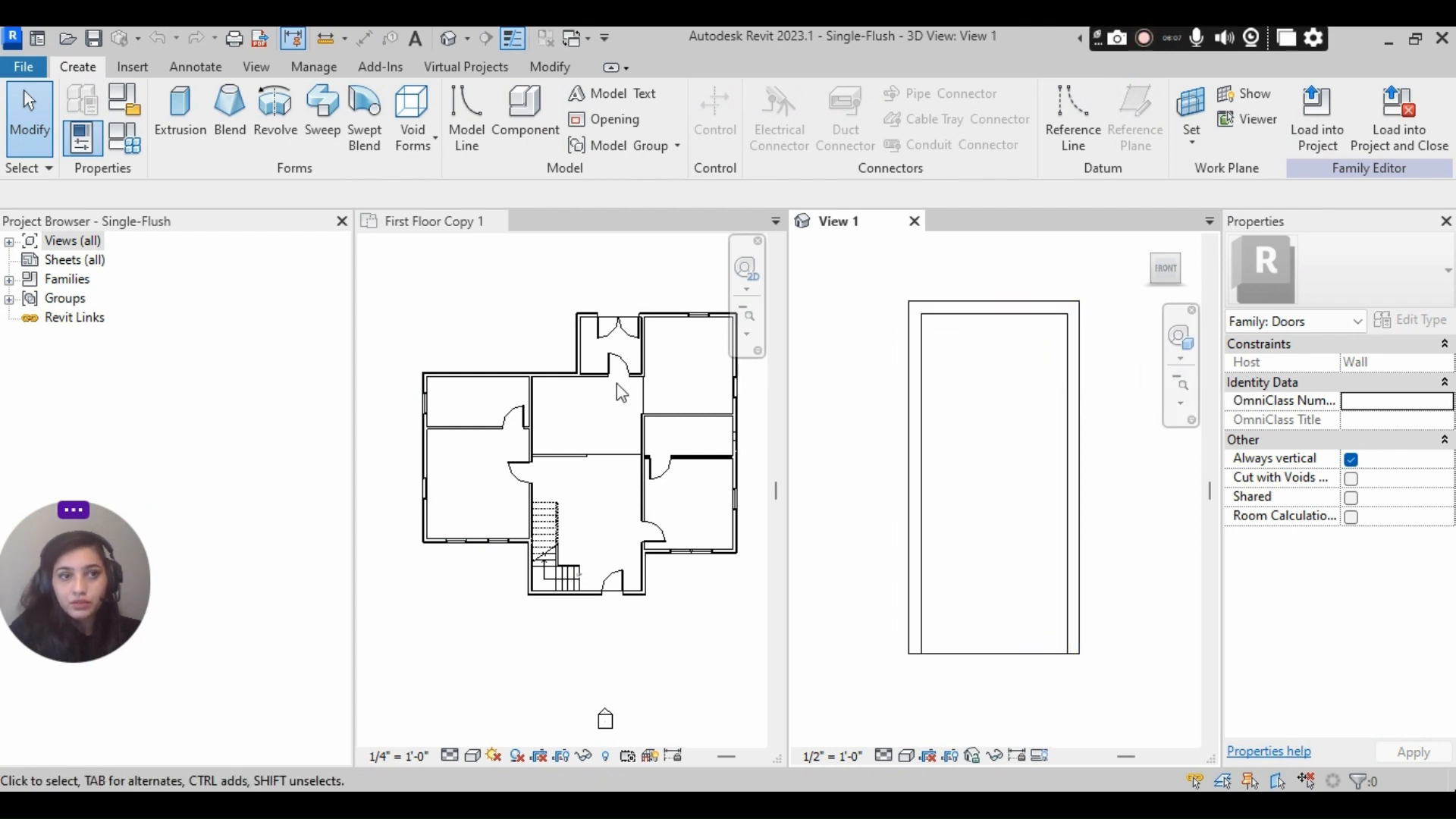
- Review the 36" x 84" door family type's parameters, including its Identity Data
left_click(124, 139)
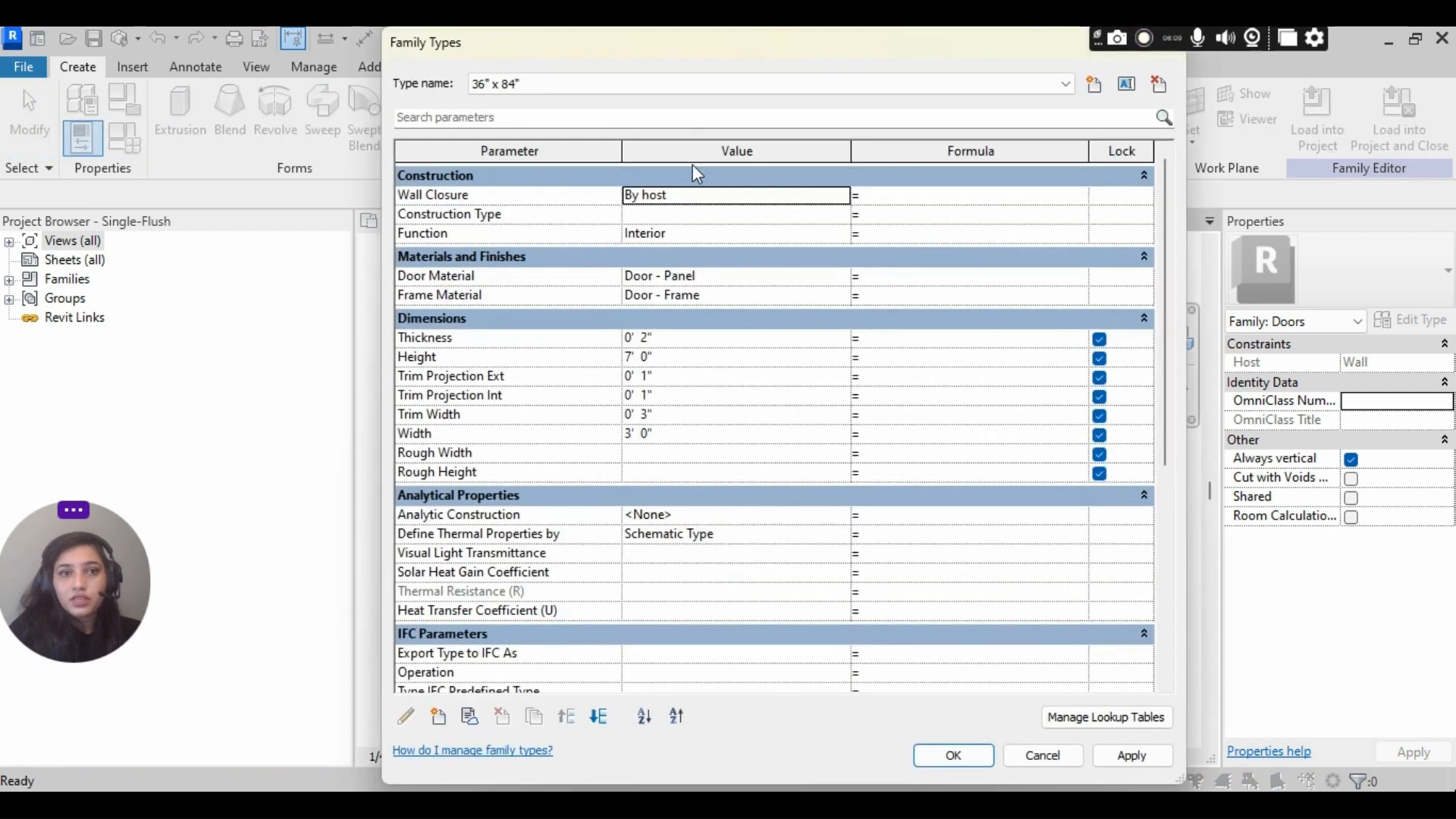
left_click_drag(751, 52, 696, 41)
scroll(576, 508, "down", 5)
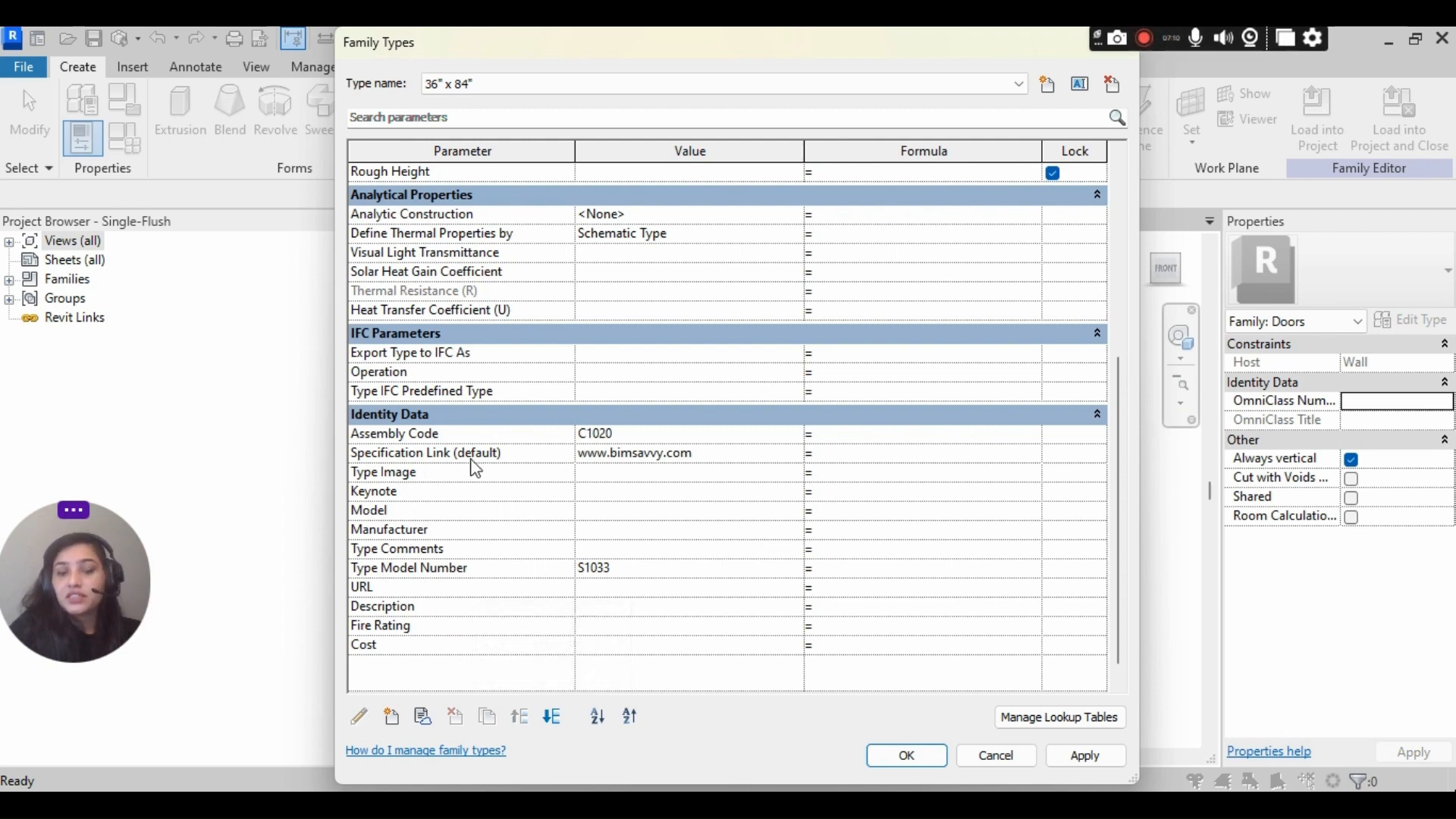
left_click(902, 757)
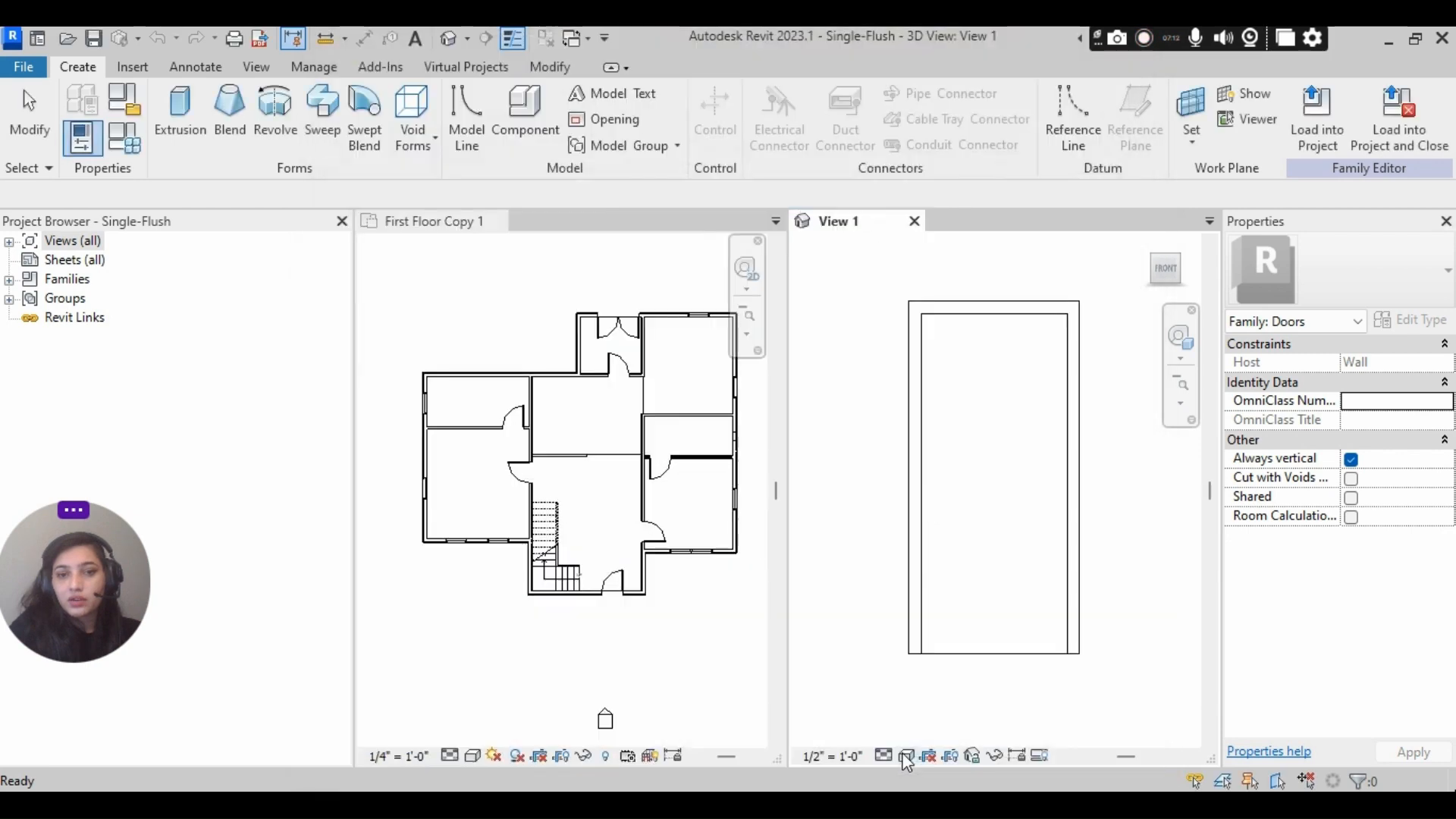
- Arrange the open views as tabs in one window, with the First Floor Copy 1 plan active
left_click(457, 314)
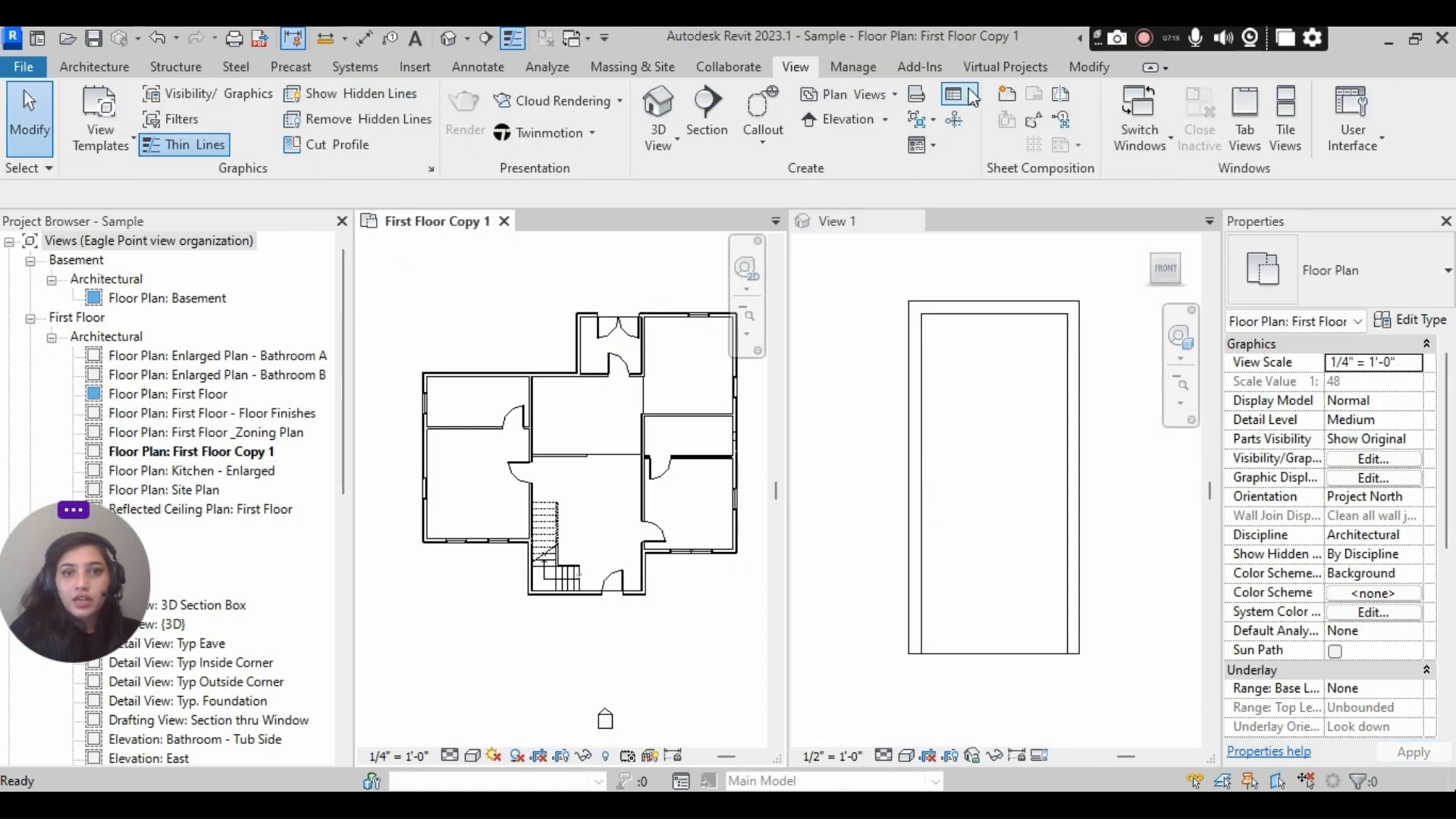
left_click(1244, 110)
scroll(377, 397, "up", 2)
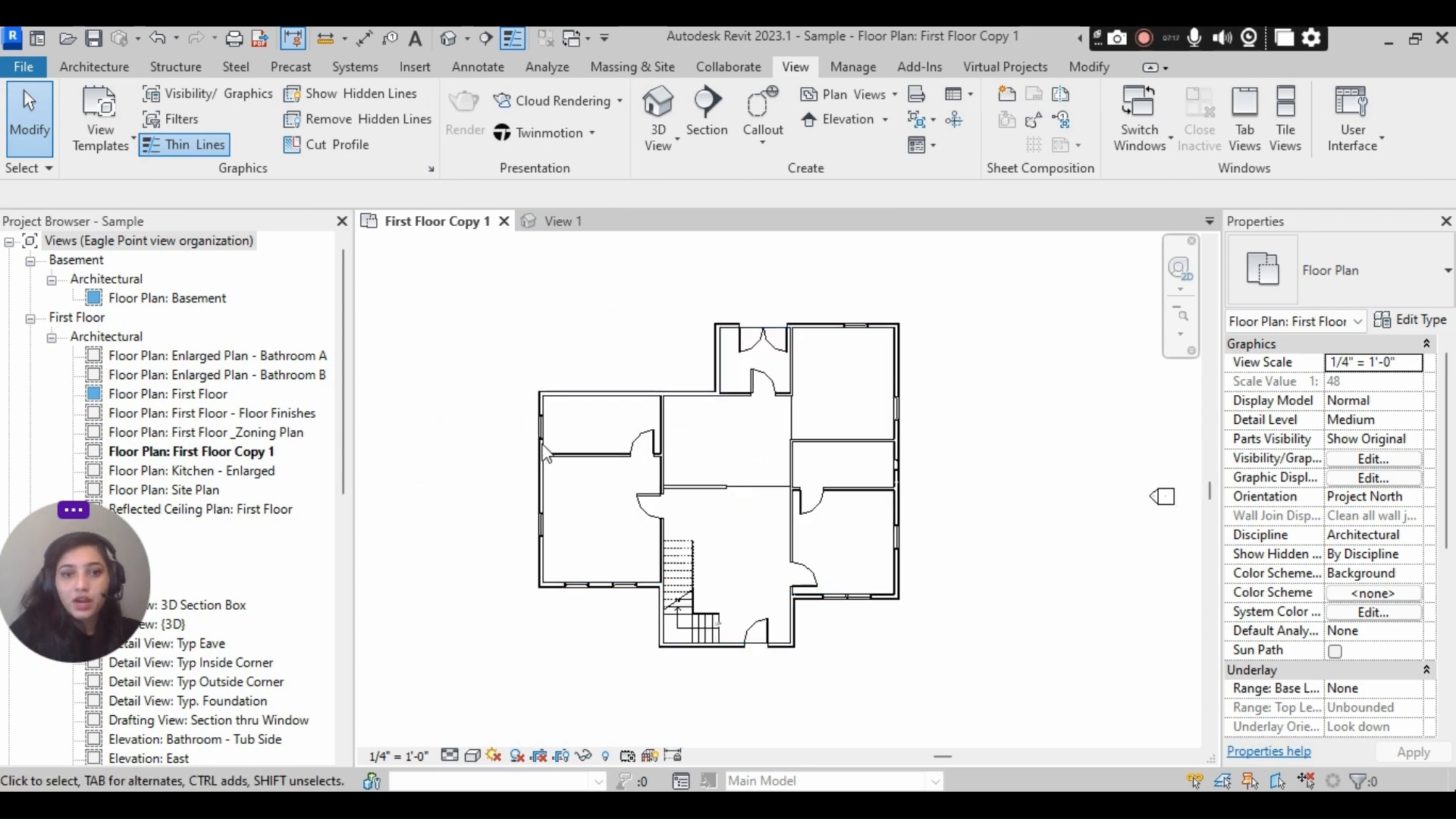
- Inspect the instance properties of the door in the upper-left room of the plan
scroll(652, 443, "up", 1)
left_click(656, 440)
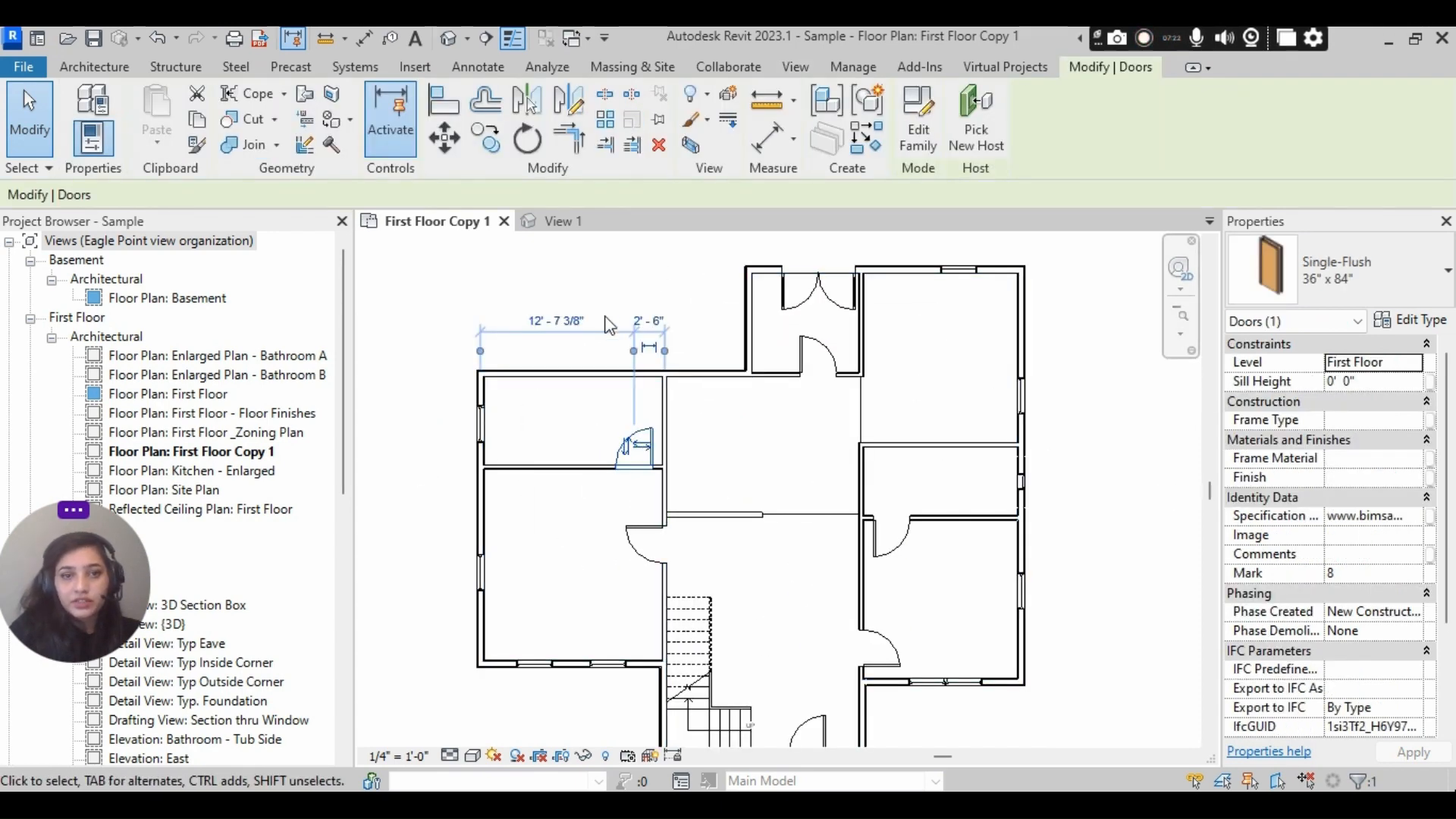
left_click(717, 319)
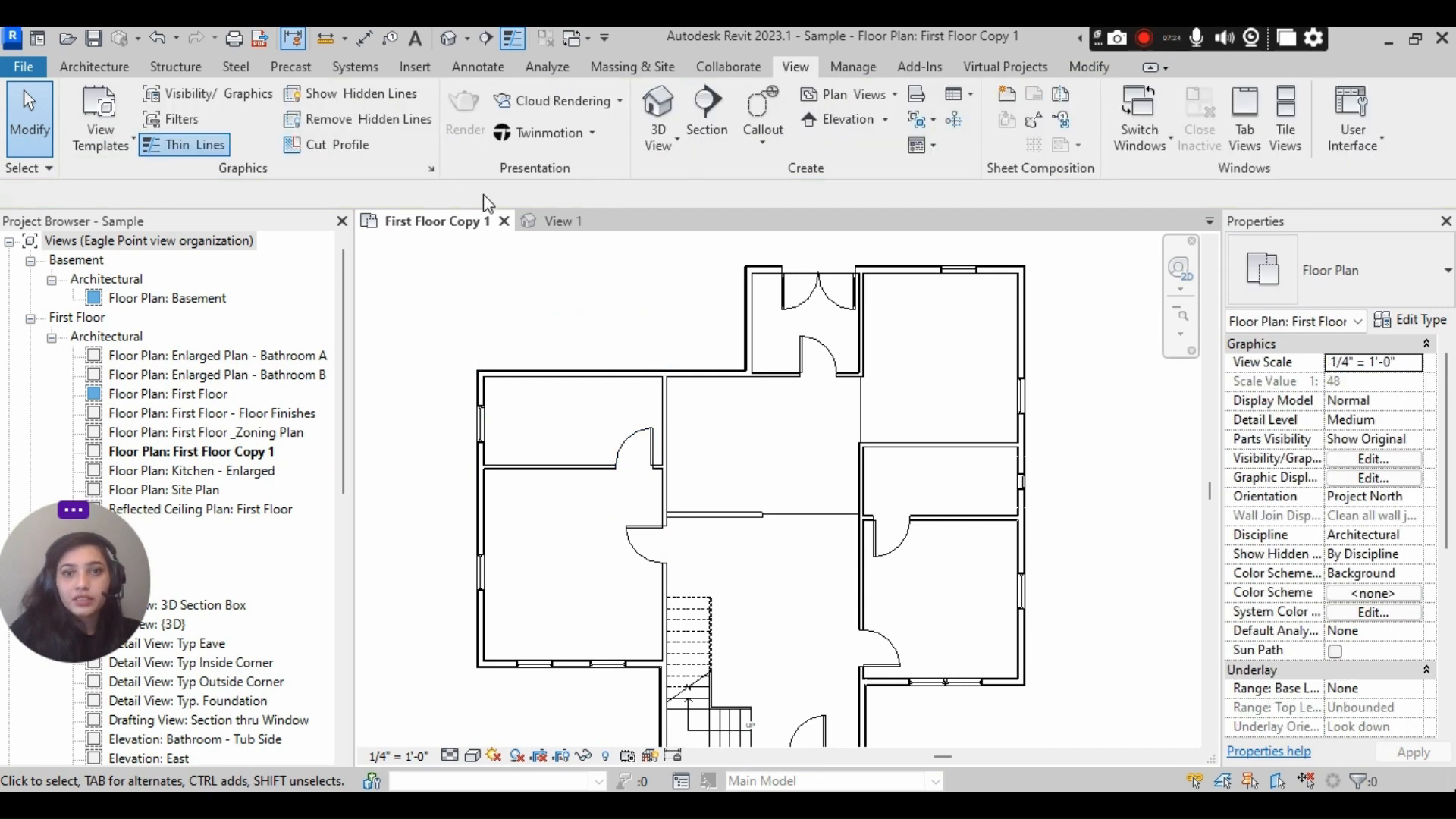
- Review the Model Number and Website Link entries in the Door group of the project's shared parameter file
left_click(869, 65)
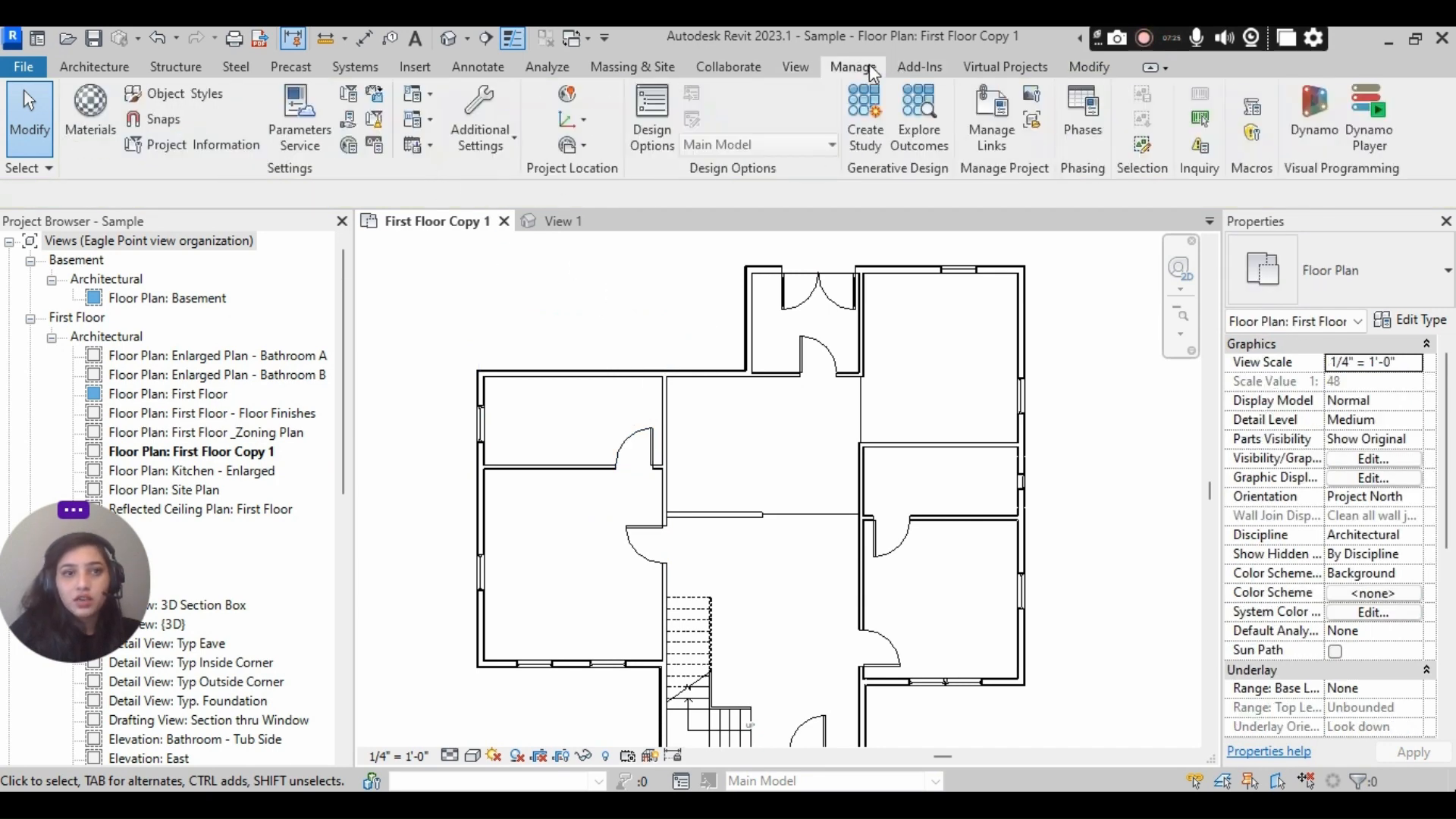
left_click(346, 121)
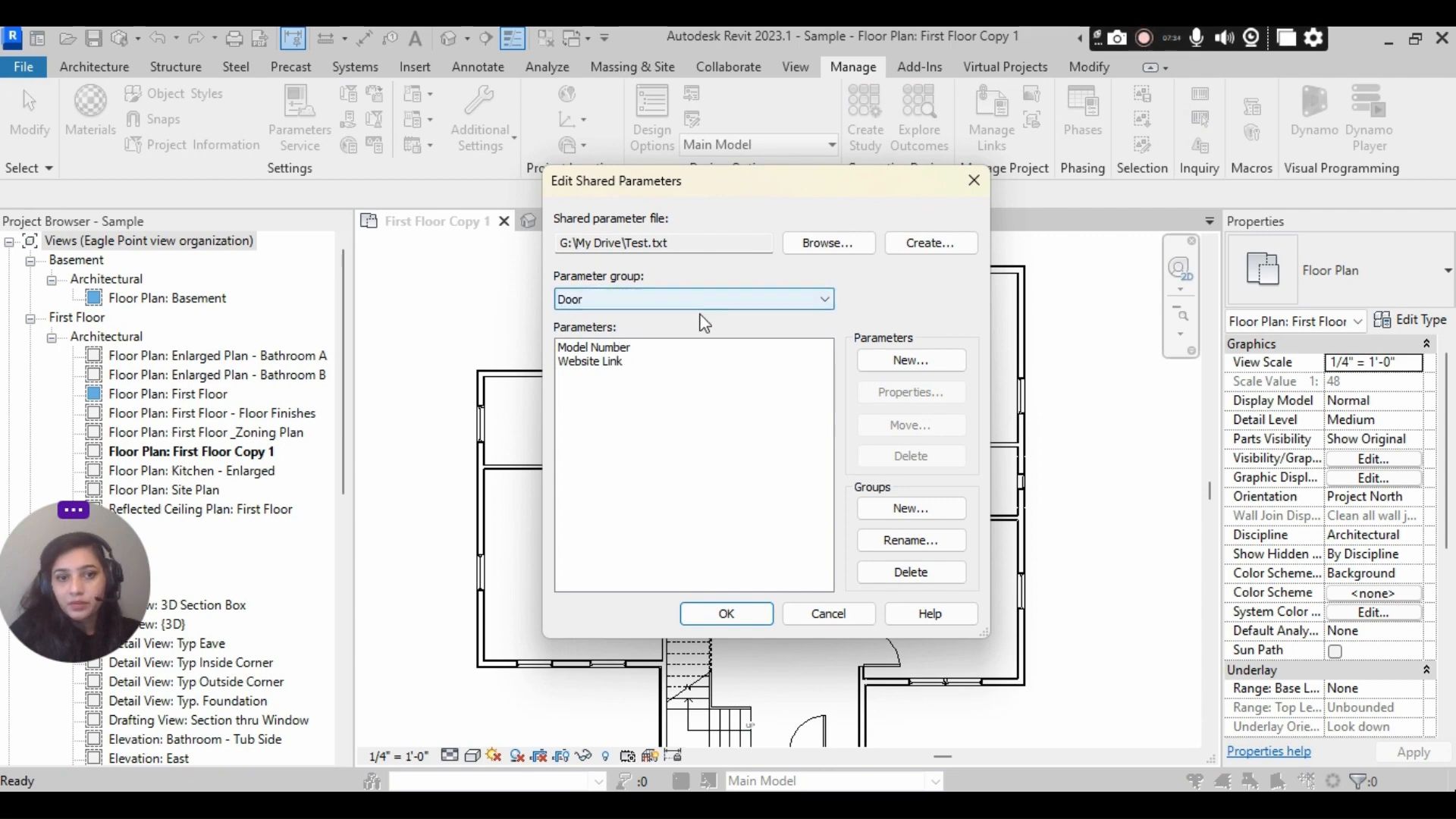
left_click(599, 349)
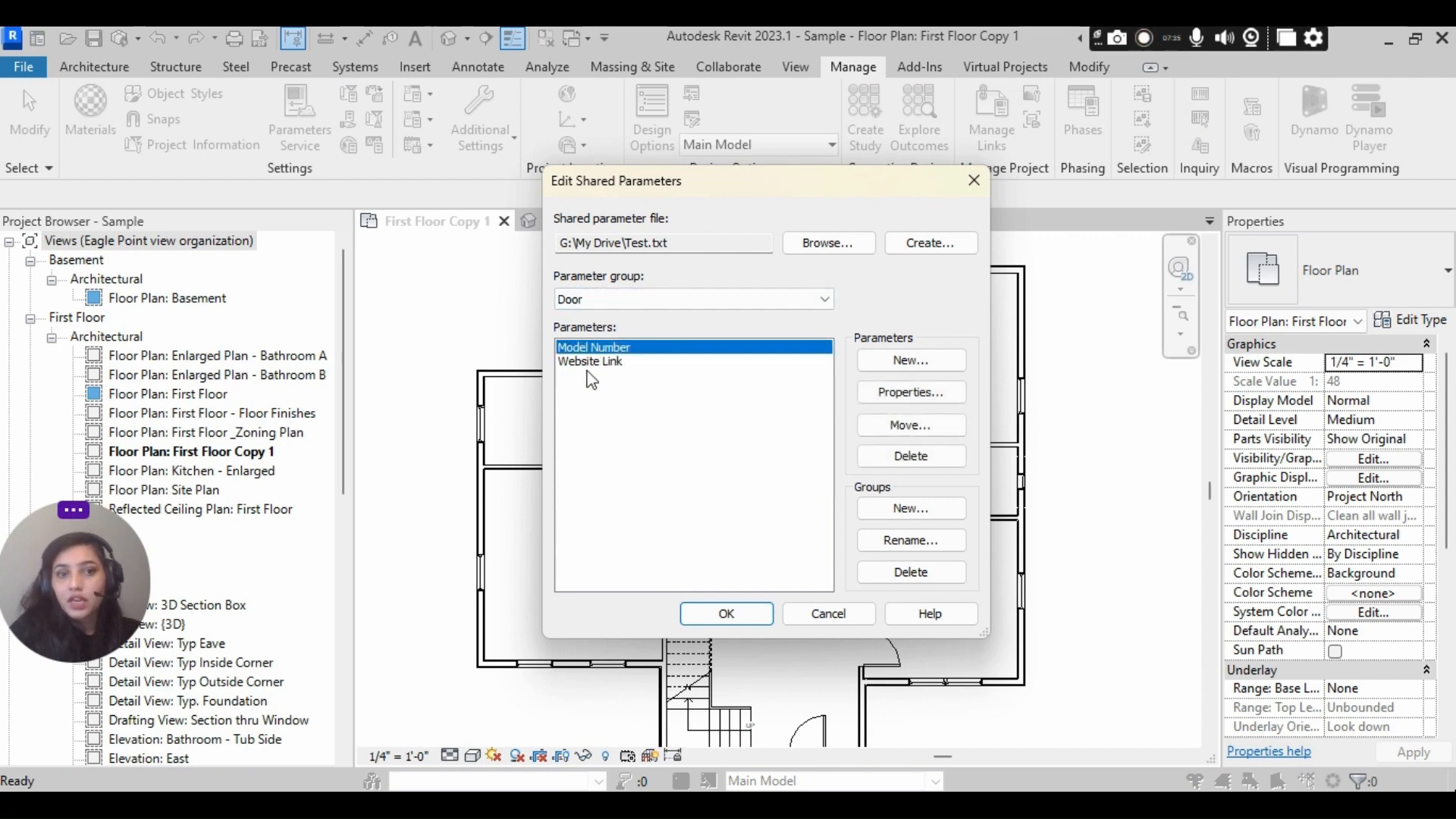
left_click(601, 364)
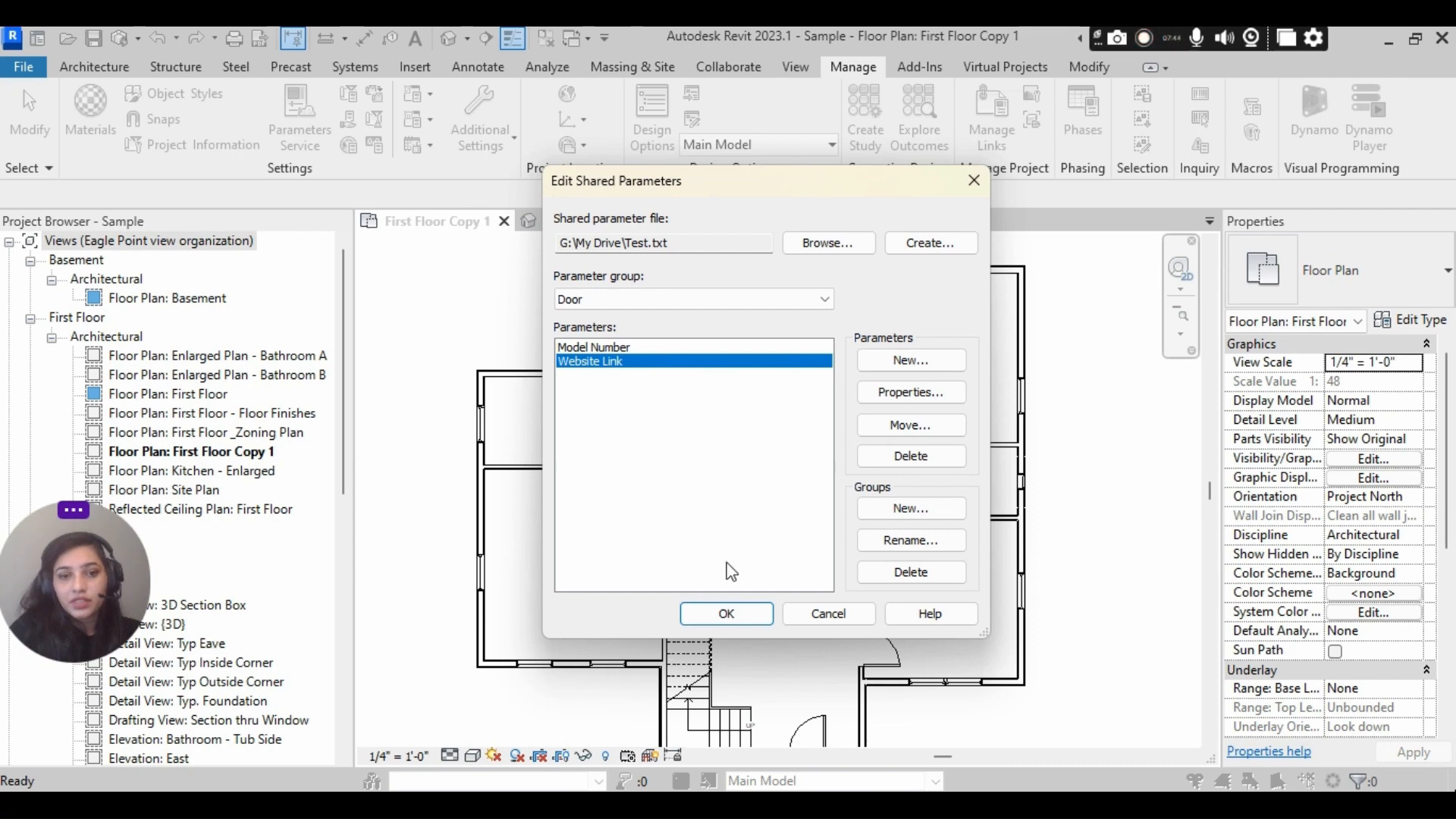
left_click(728, 614)
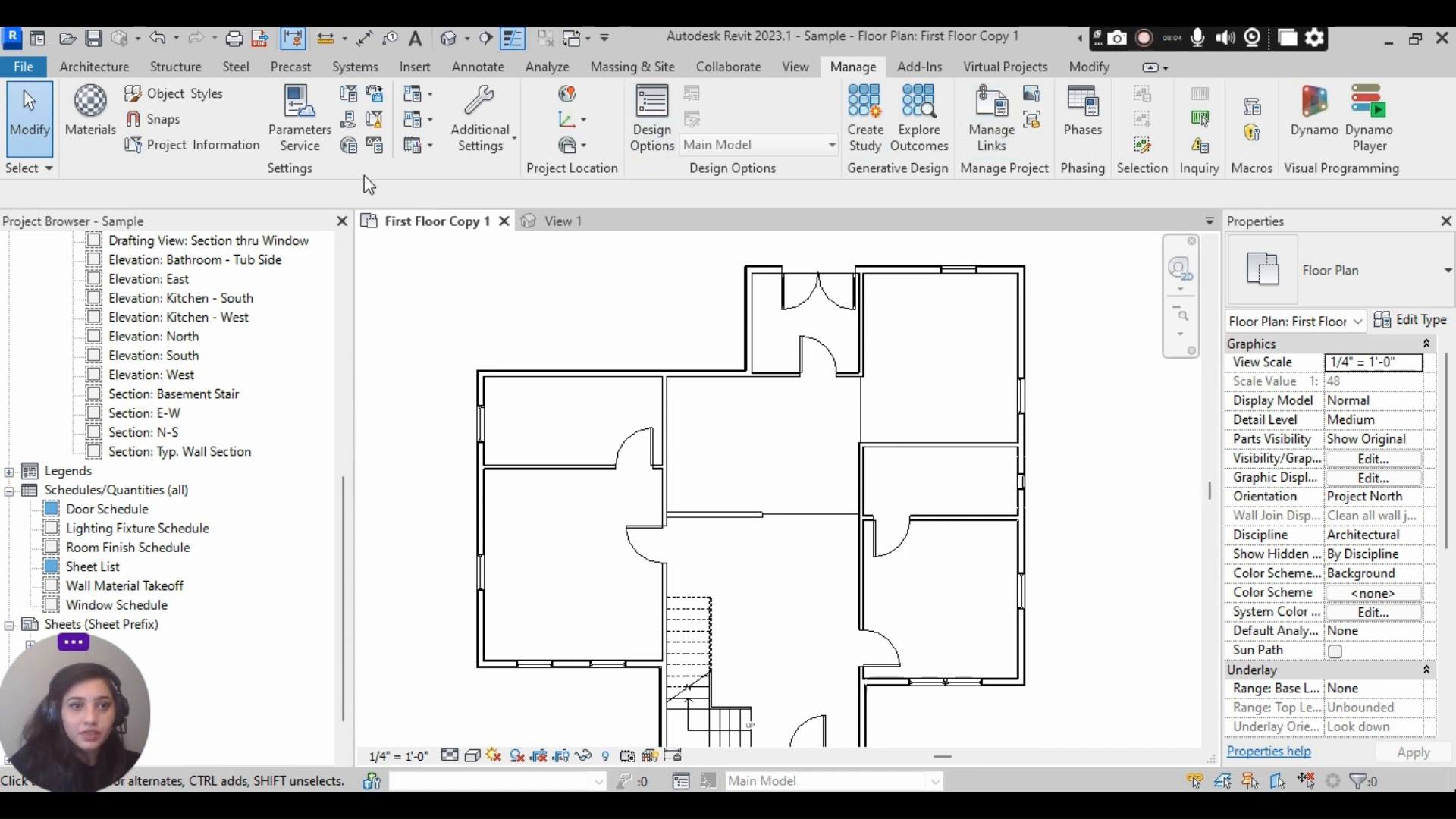
- Start a new project parameter based on the shared parameter Model Number from the Door group
left_click(348, 93)
left_click(531, 510)
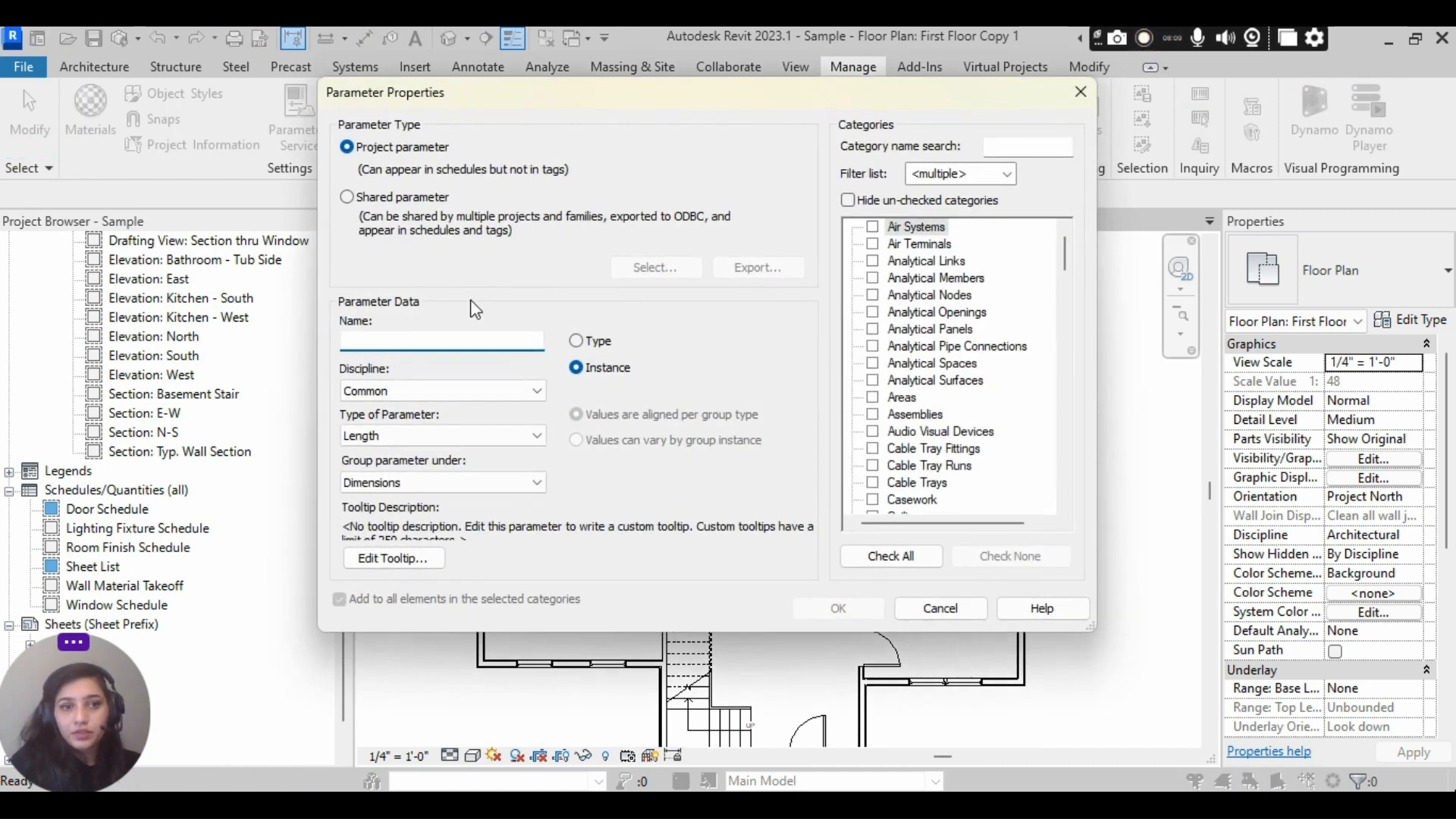
left_click(439, 199)
left_click(654, 267)
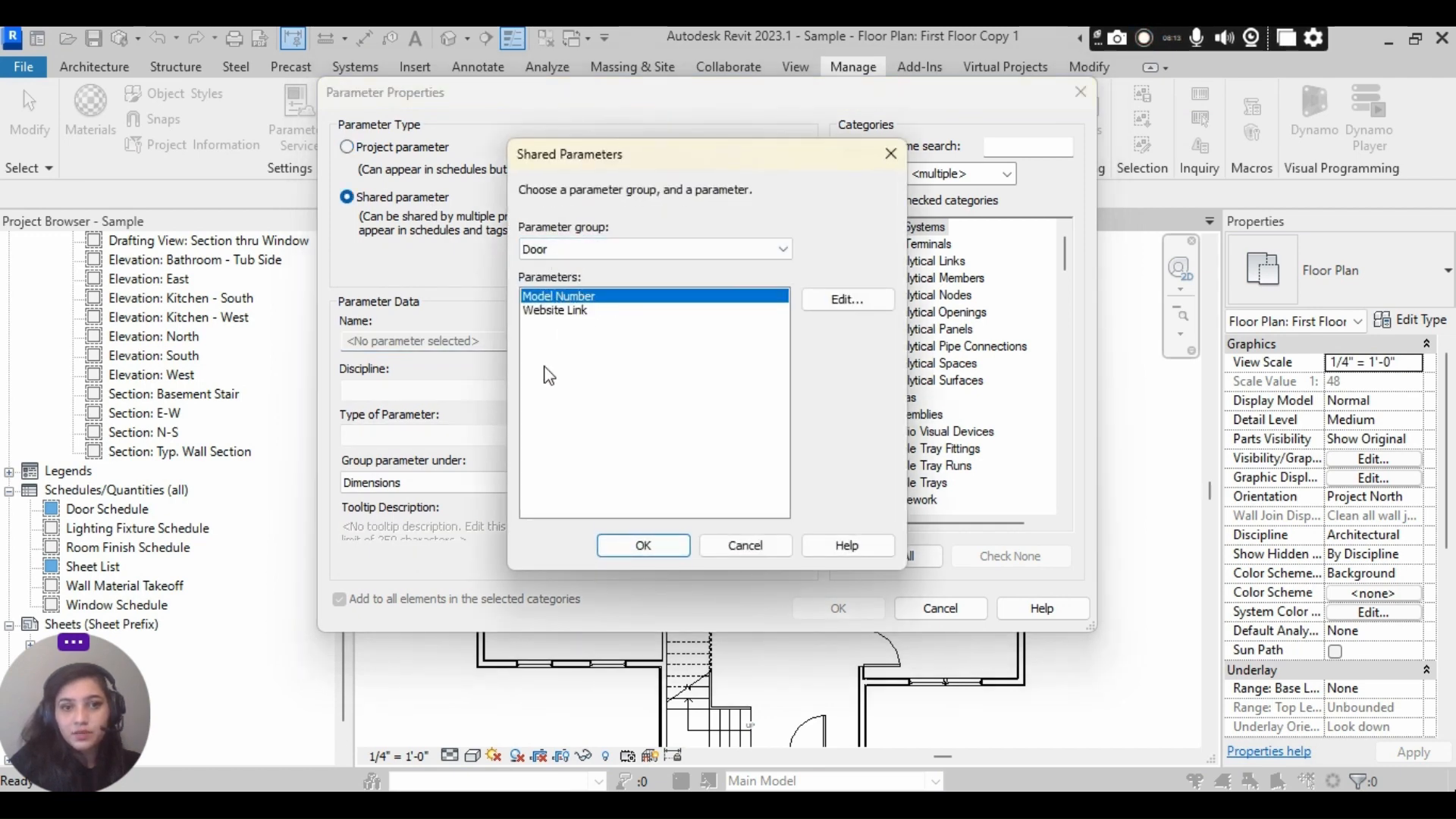
left_click(643, 546)
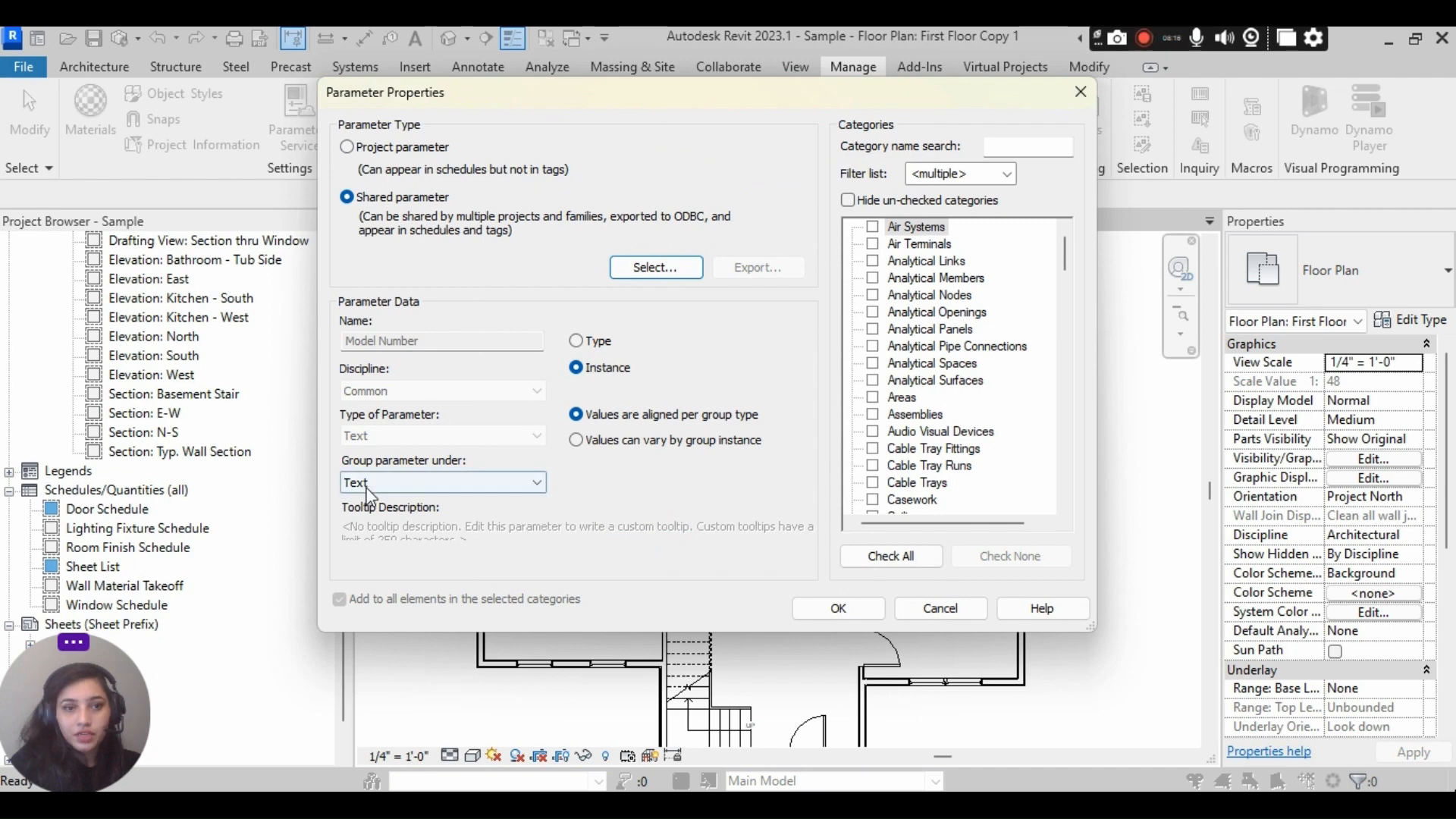
- Group Model Number under Identity Data as a type parameter, assign it to the Doors category, and add it to the project
left_click(448, 492)
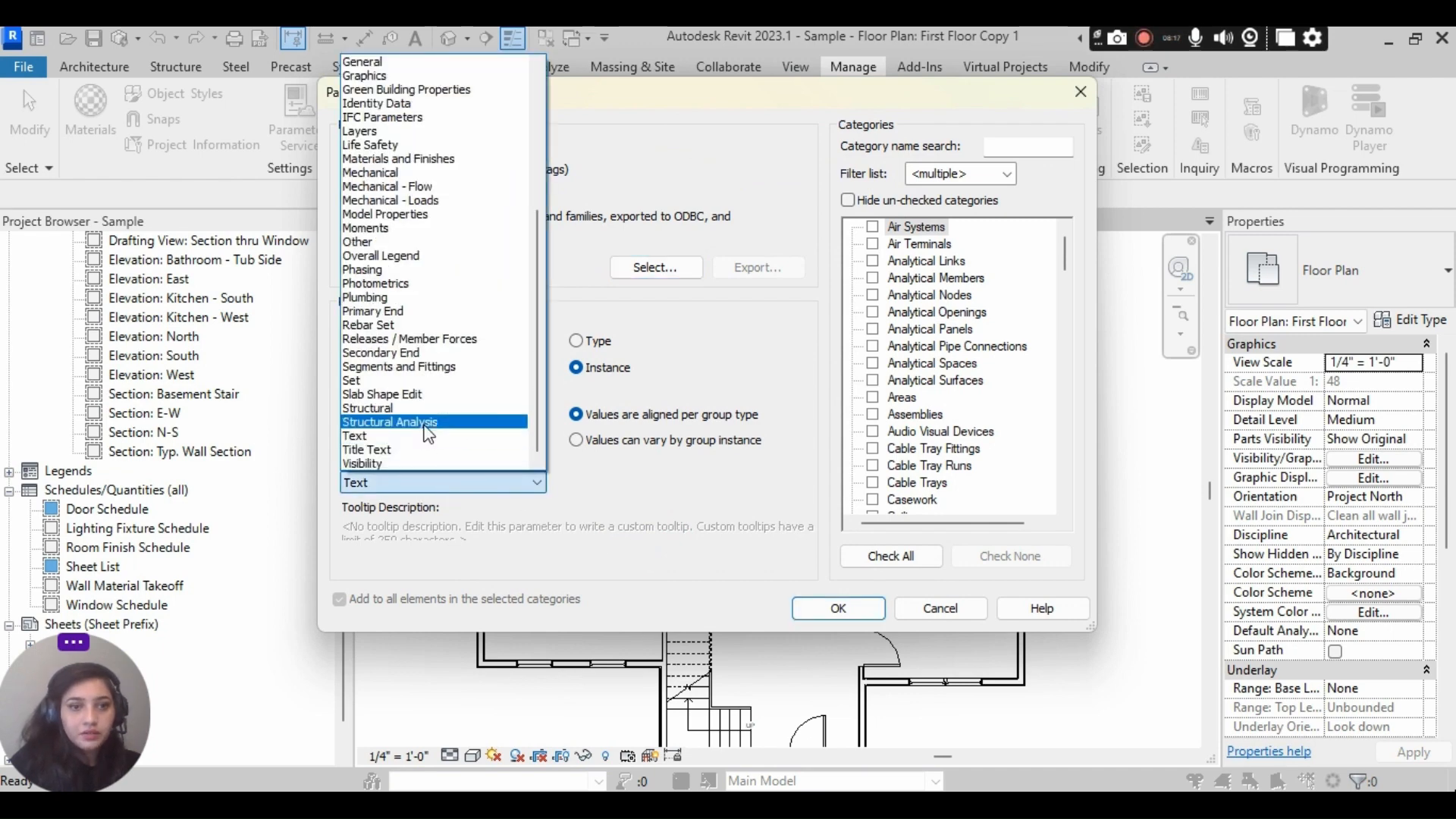
scroll(430, 406, "up", 1)
scroll(430, 405, "up", 6)
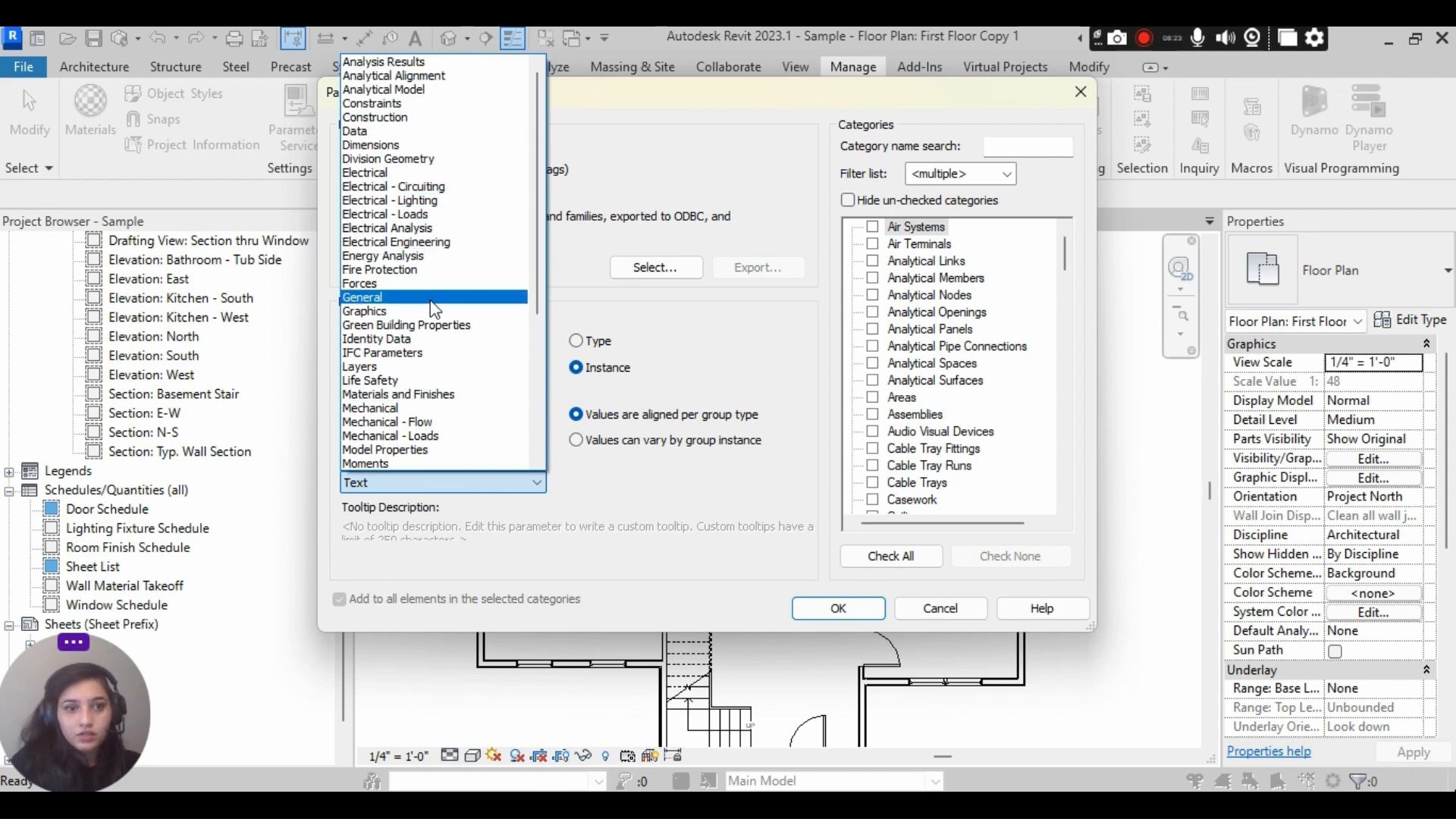
left_click(377, 339)
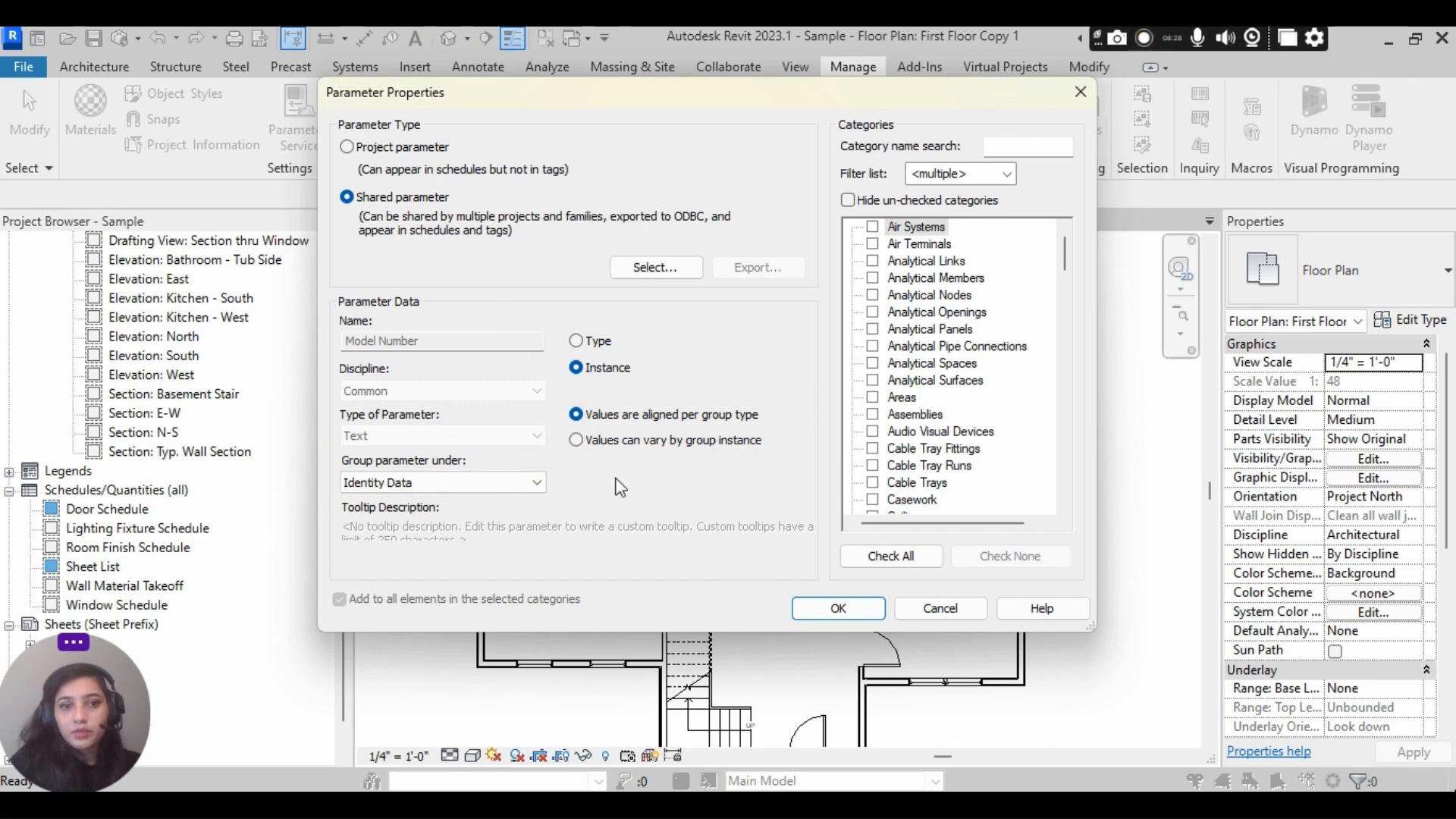
left_click(602, 348)
scroll(975, 391, "down", 2)
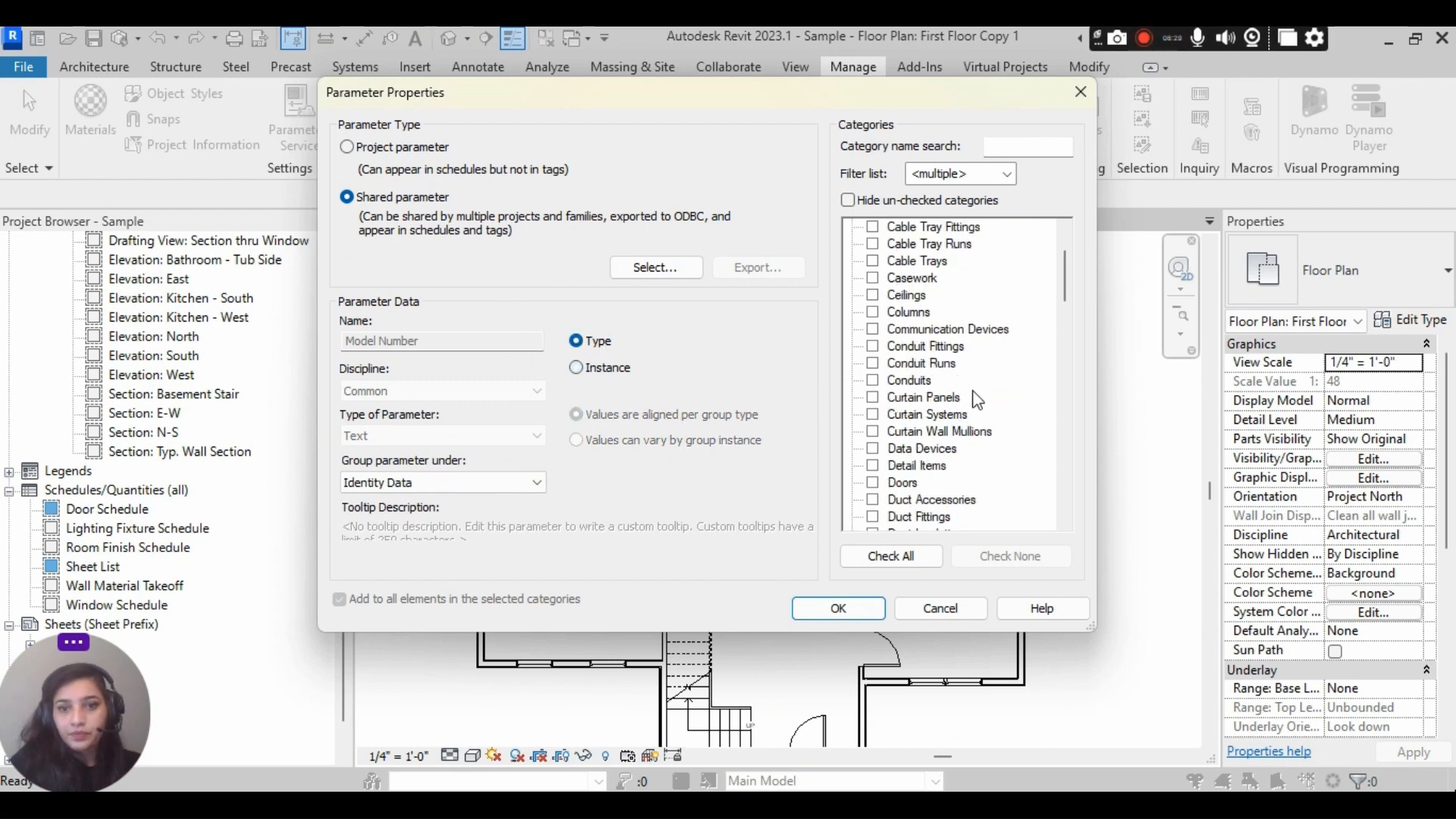
left_click(873, 483)
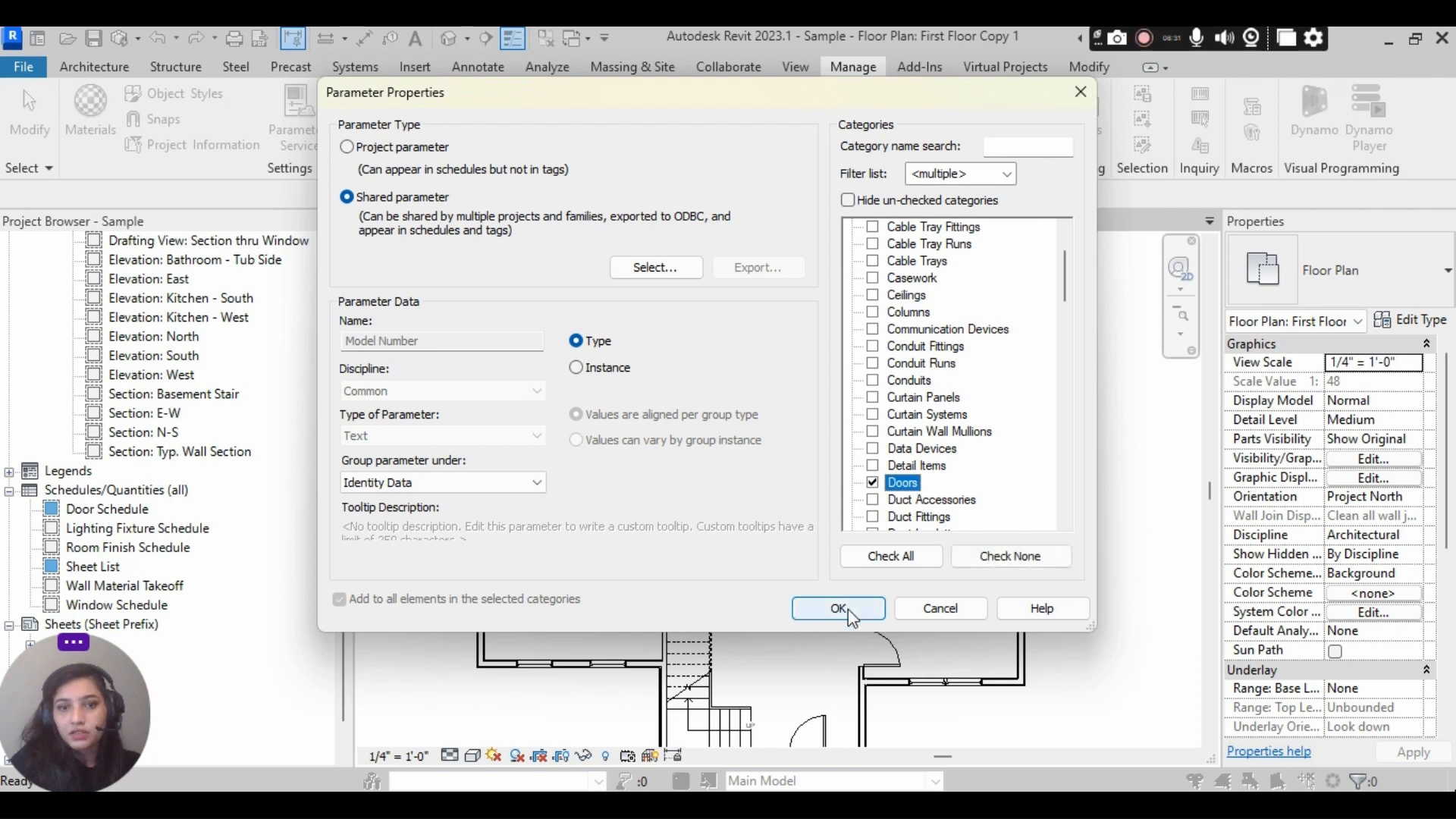
left_click(838, 609)
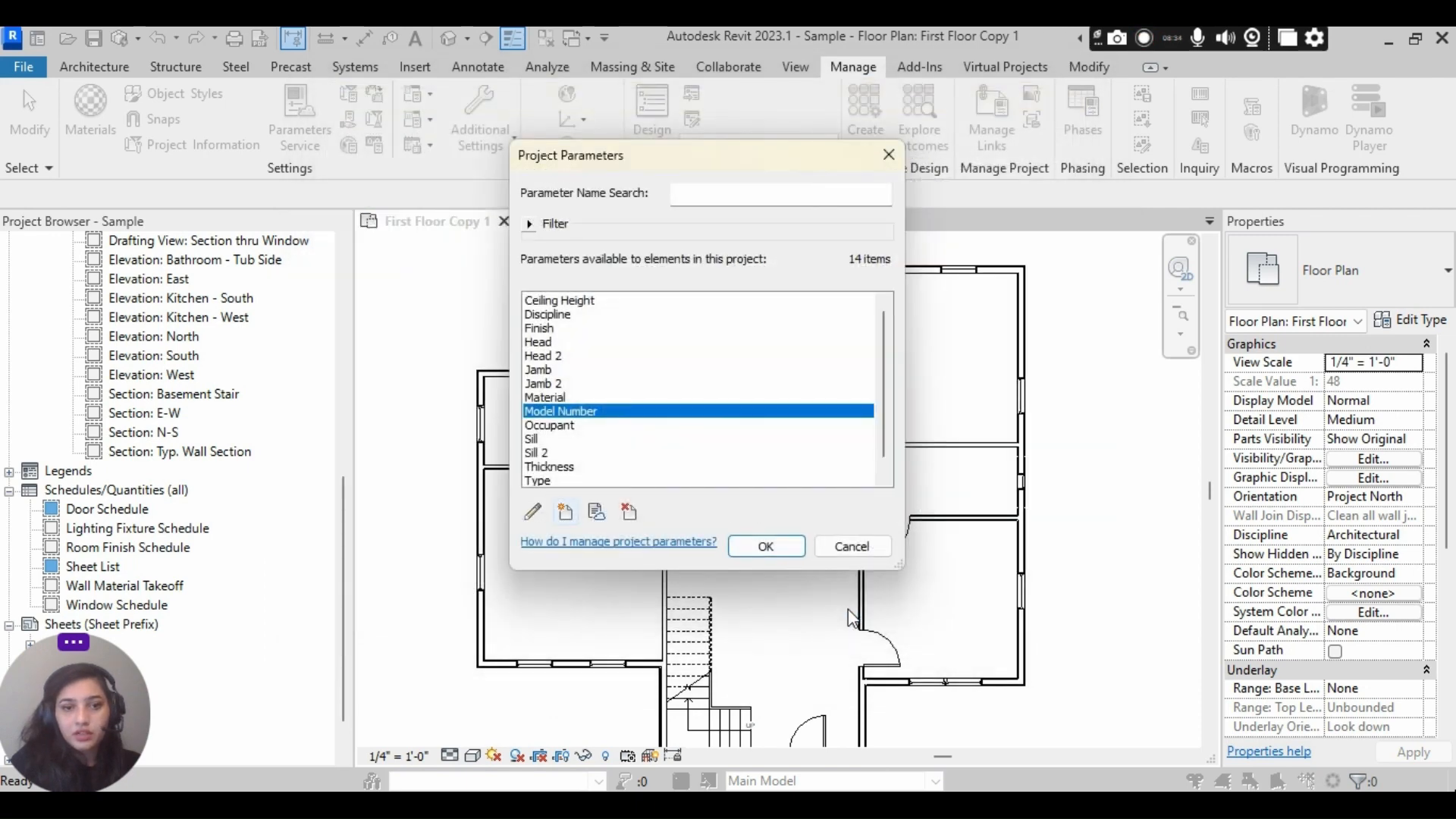
- Start another project parameter based on the shared parameter Website Link from the Door group
left_click(566, 513)
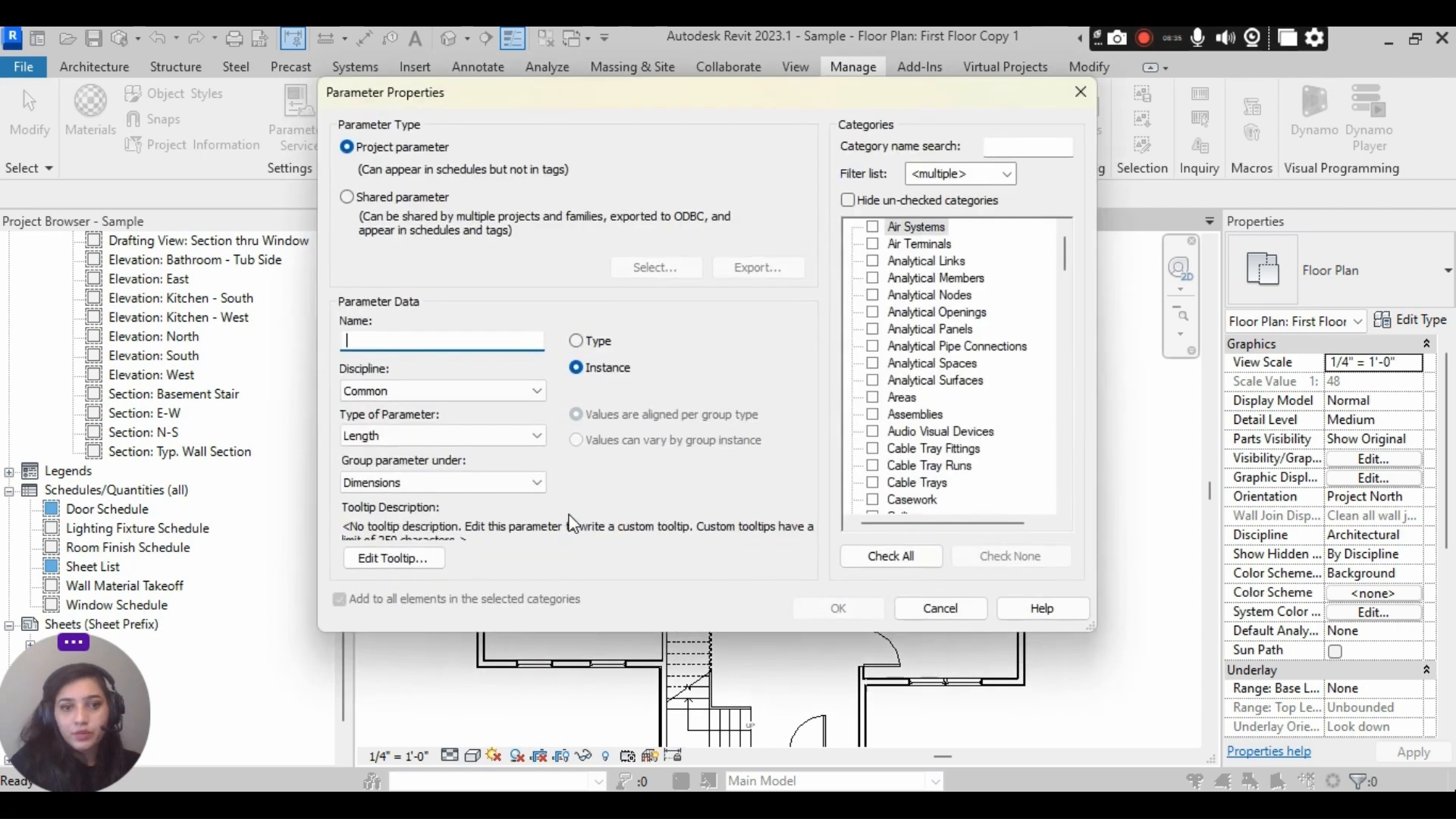
left_click(388, 199)
left_click(667, 268)
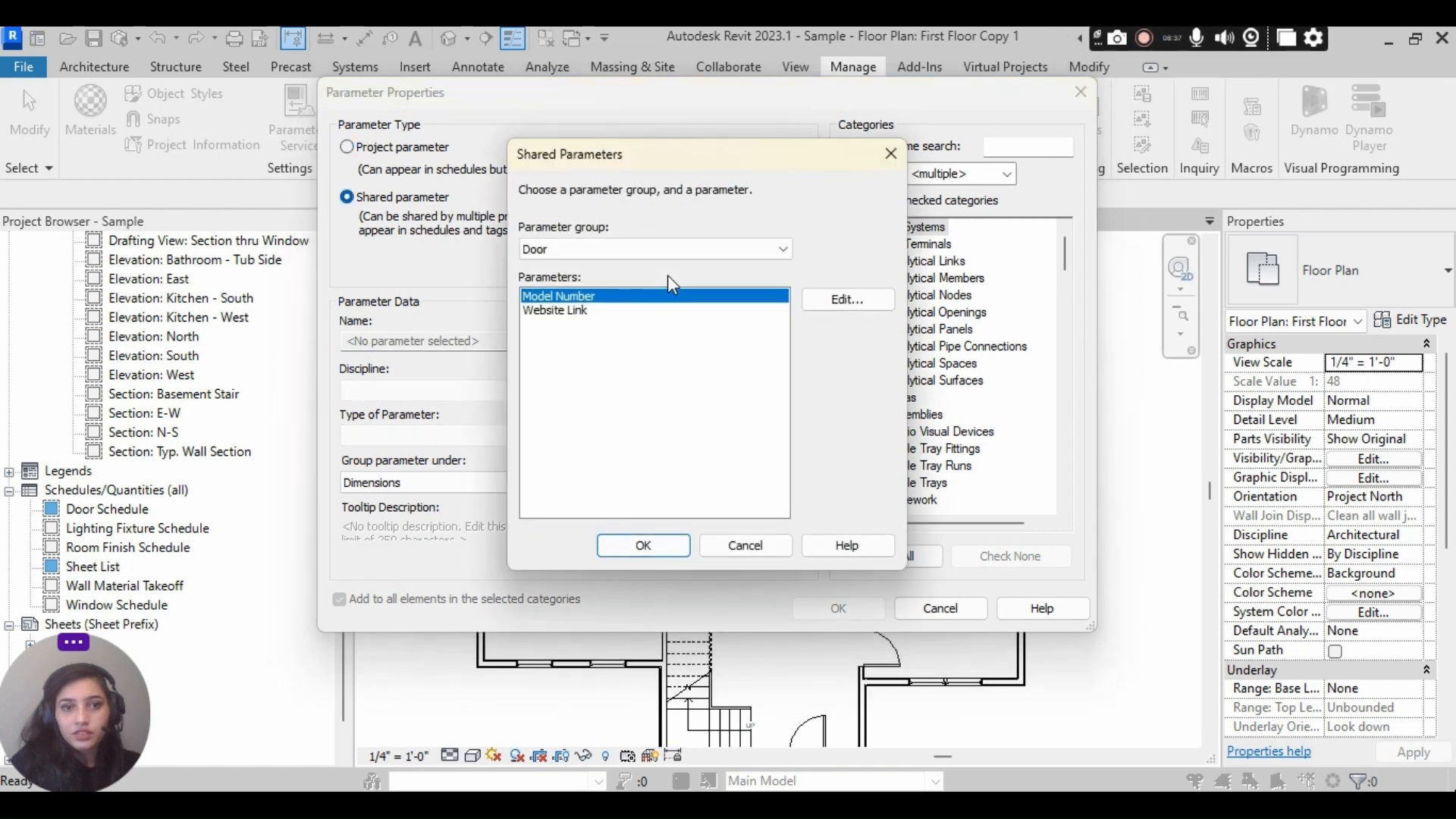
left_click(571, 311)
left_click(628, 546)
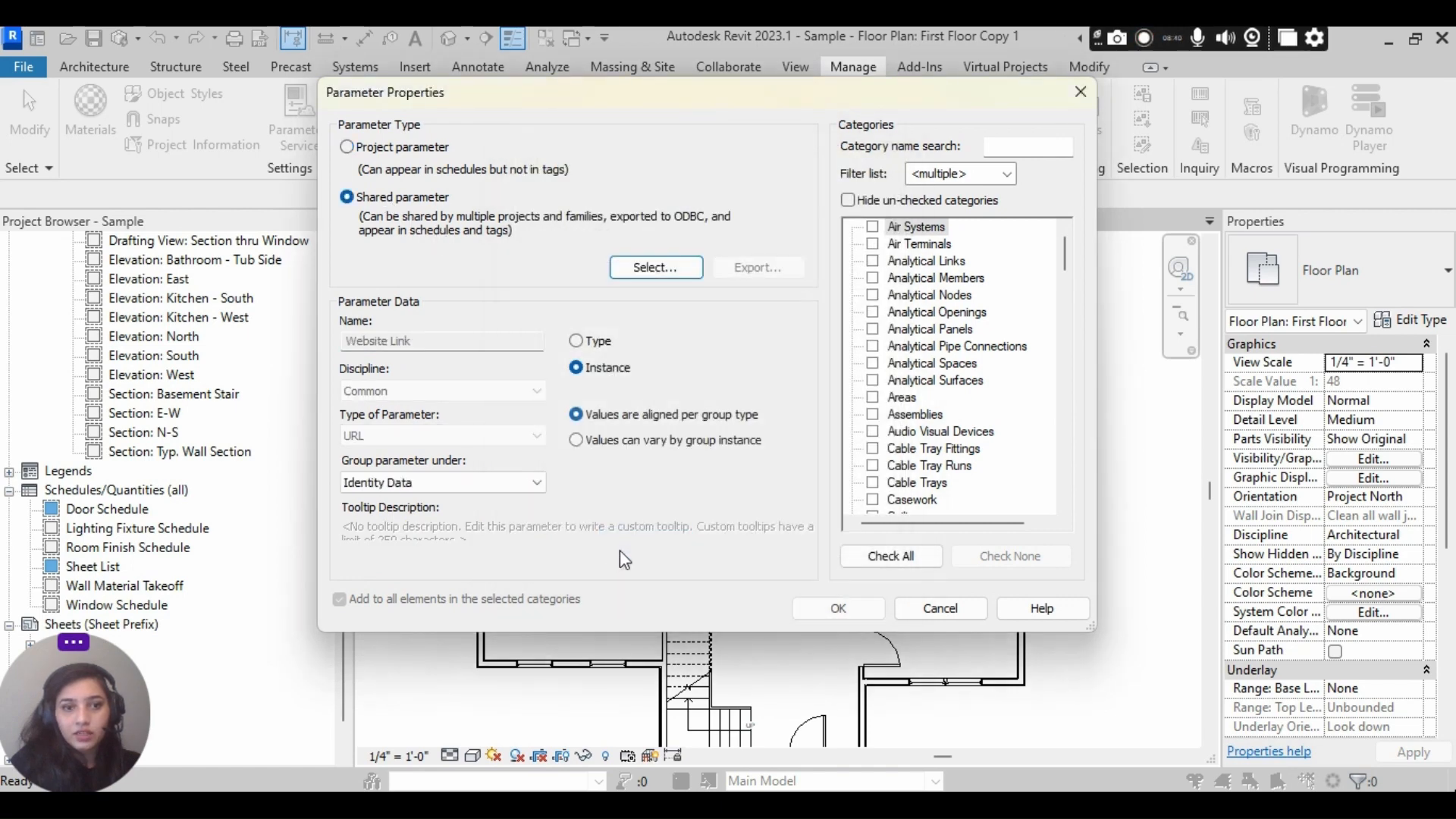
- Keep Website Link as an instance parameter under Identity Data, assign it to the Doors category, and add it to the project
left_click(502, 484)
left_click(478, 489)
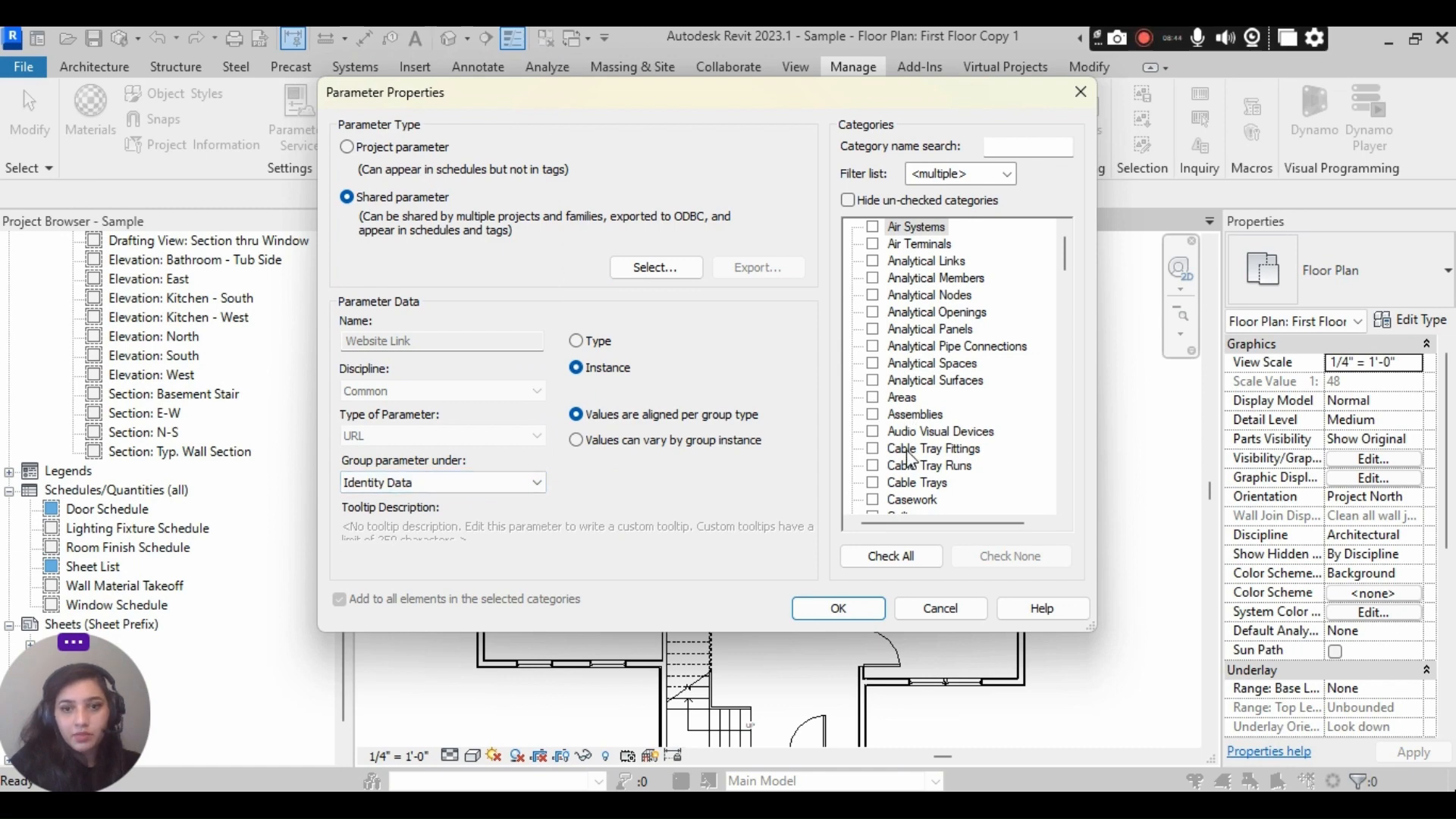
scroll(910, 422, "down", 3)
scroll(891, 409, "down", 2)
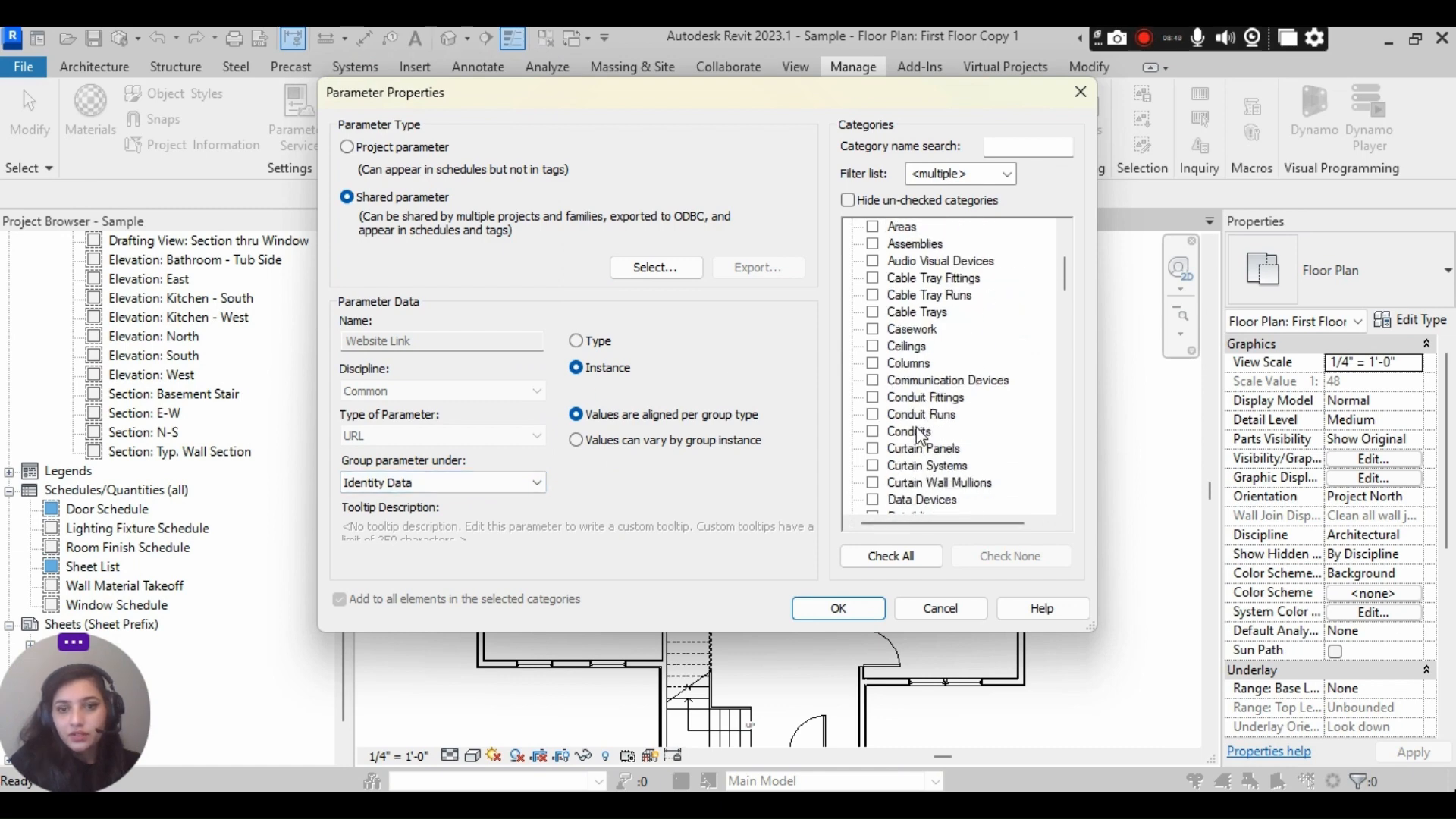
left_click(873, 466)
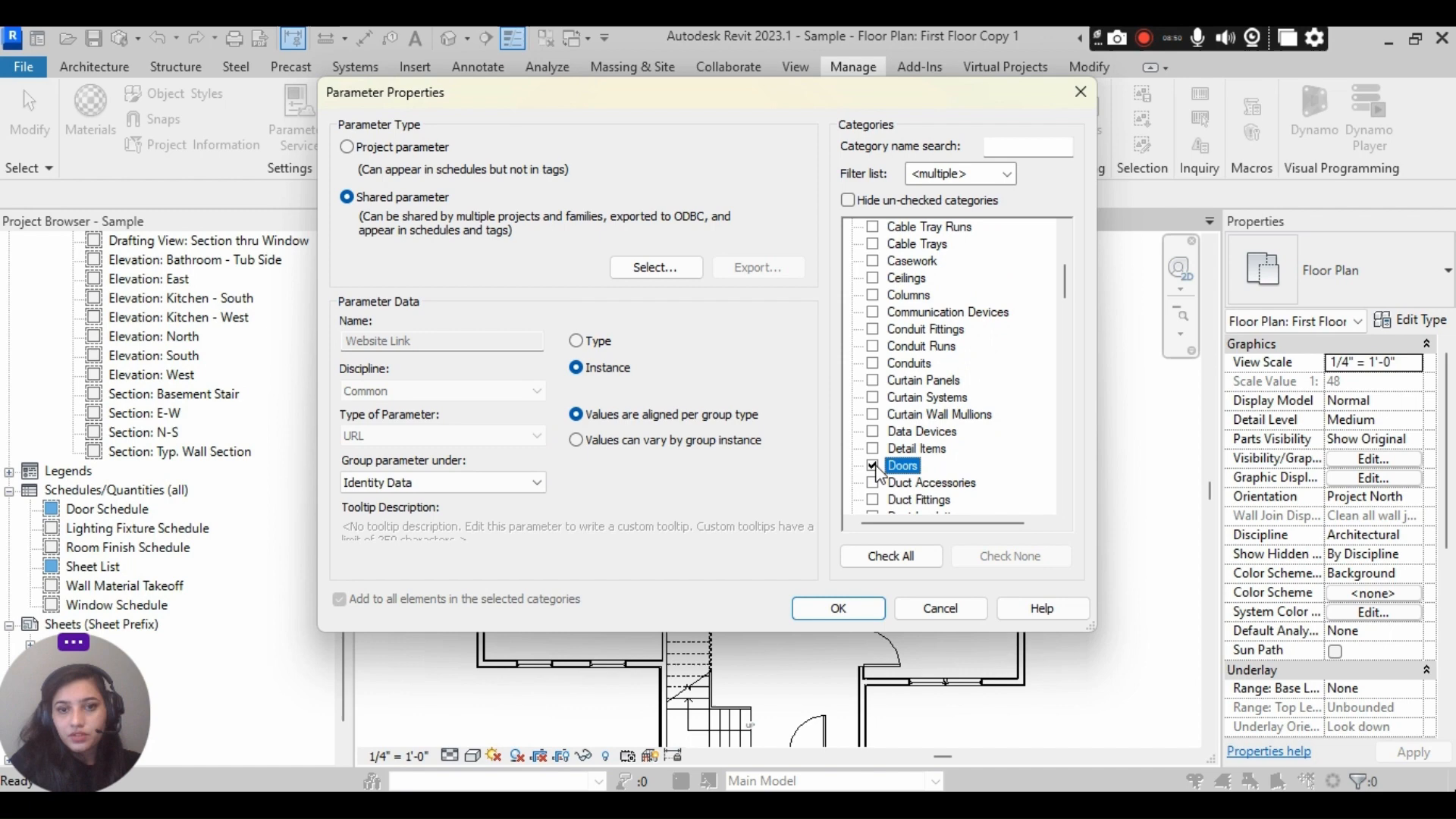
left_click(839, 607)
left_click(784, 555)
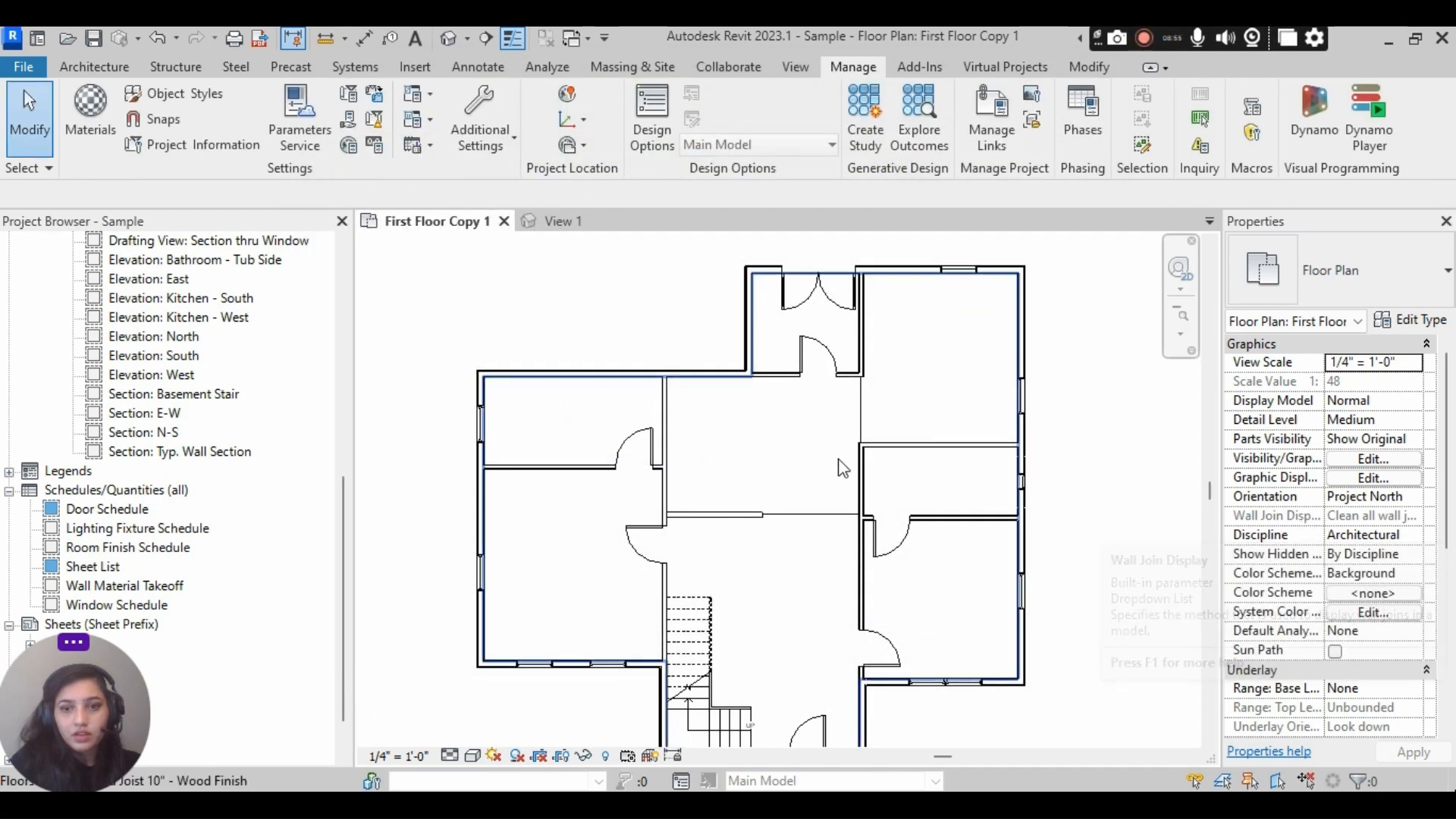
- Check the instance and type properties of the door in the upper-left room for Website Link and Model Number
left_click(650, 458)
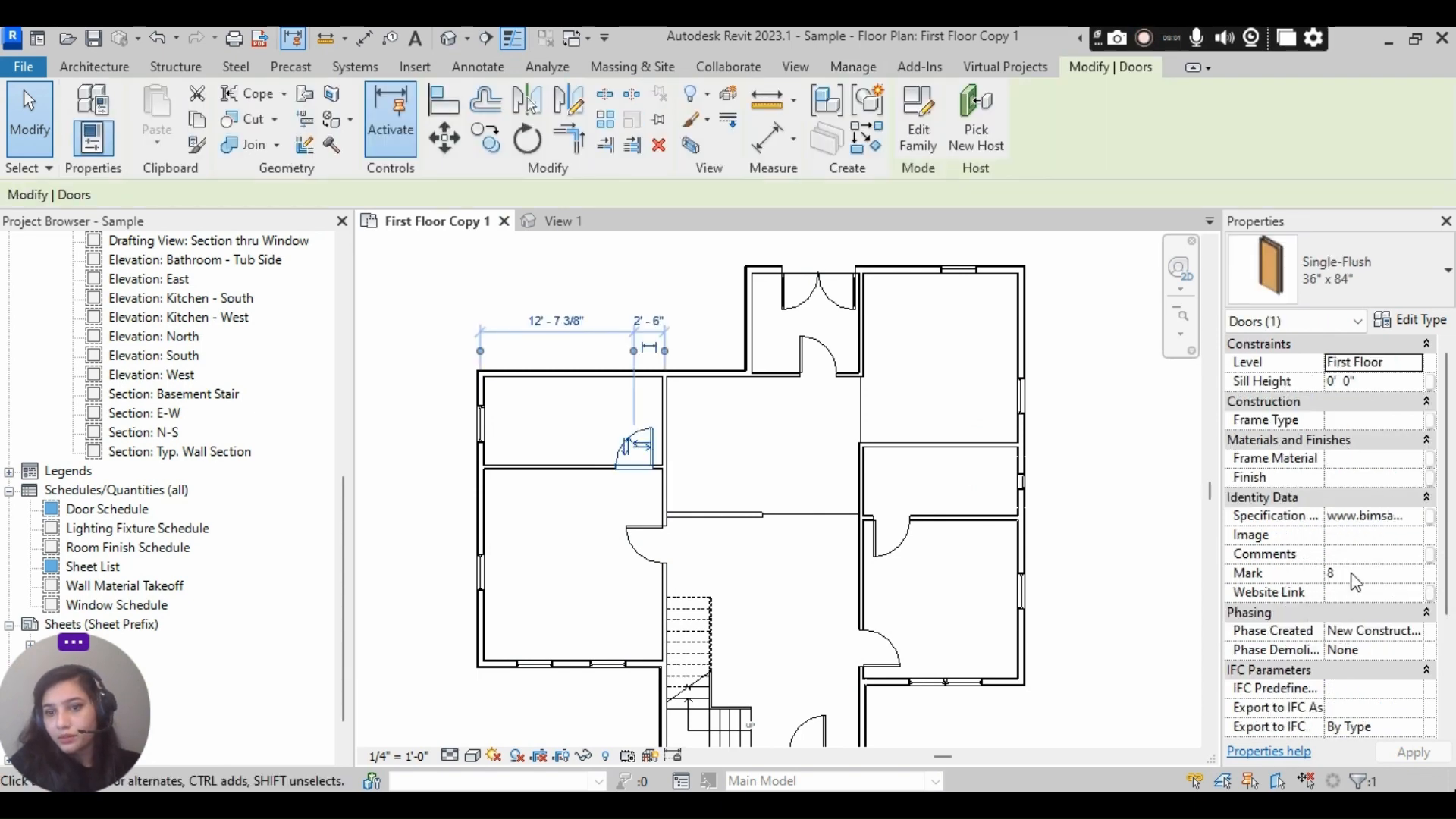
scroll(1357, 577, "down", 3)
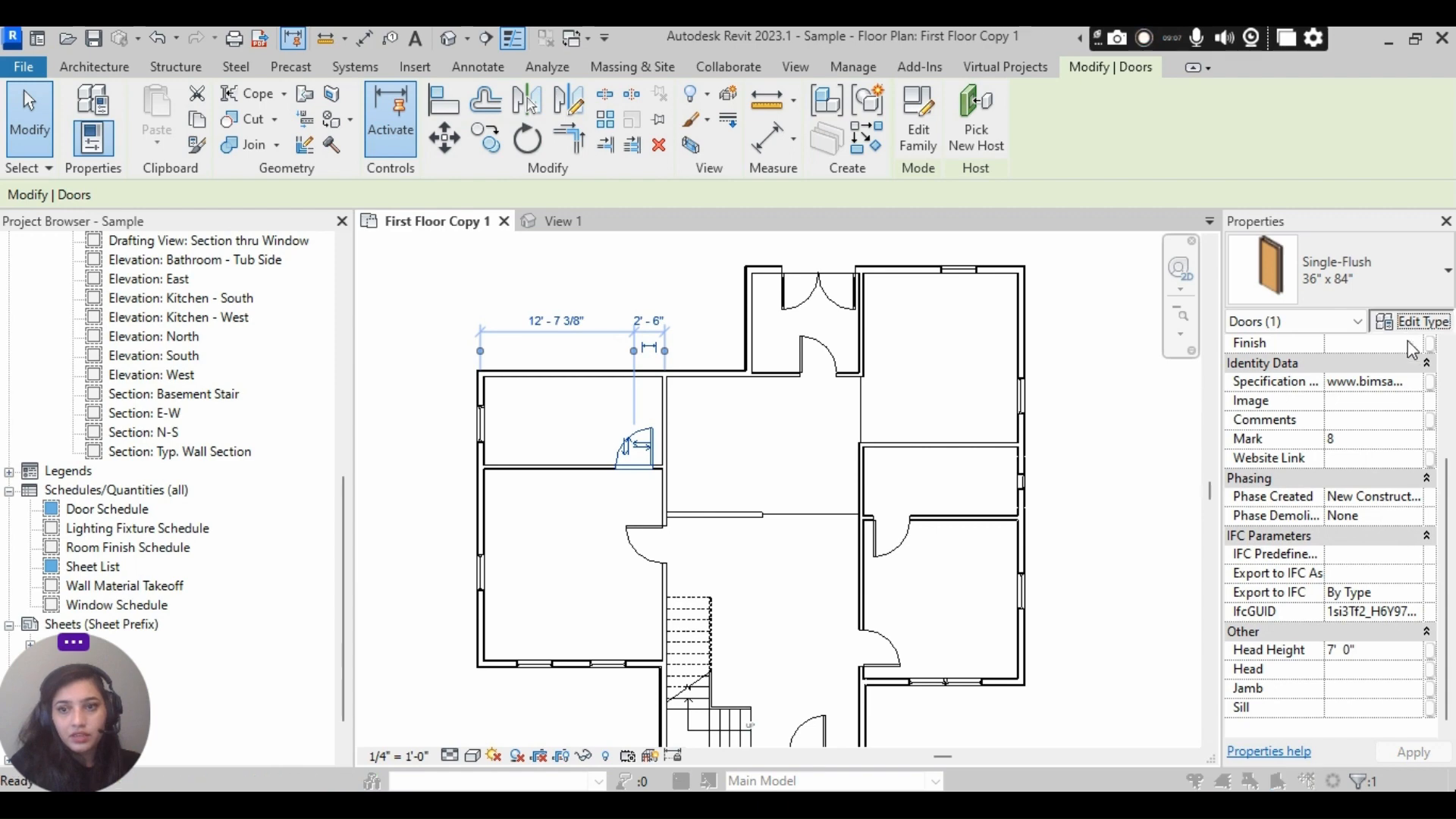
left_click(1411, 320)
scroll(392, 535, "down", 7)
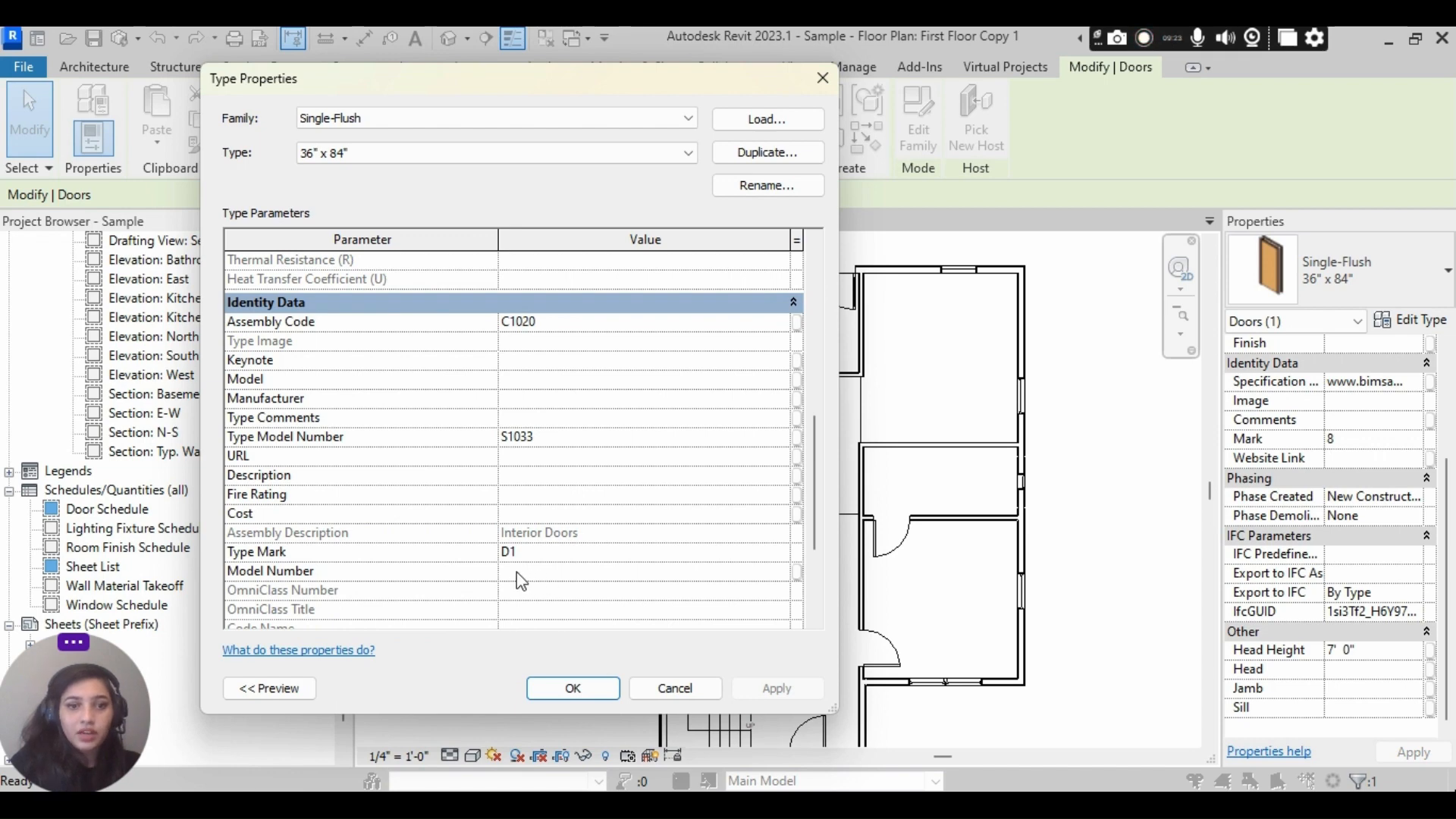
scroll(551, 580, "down", 3)
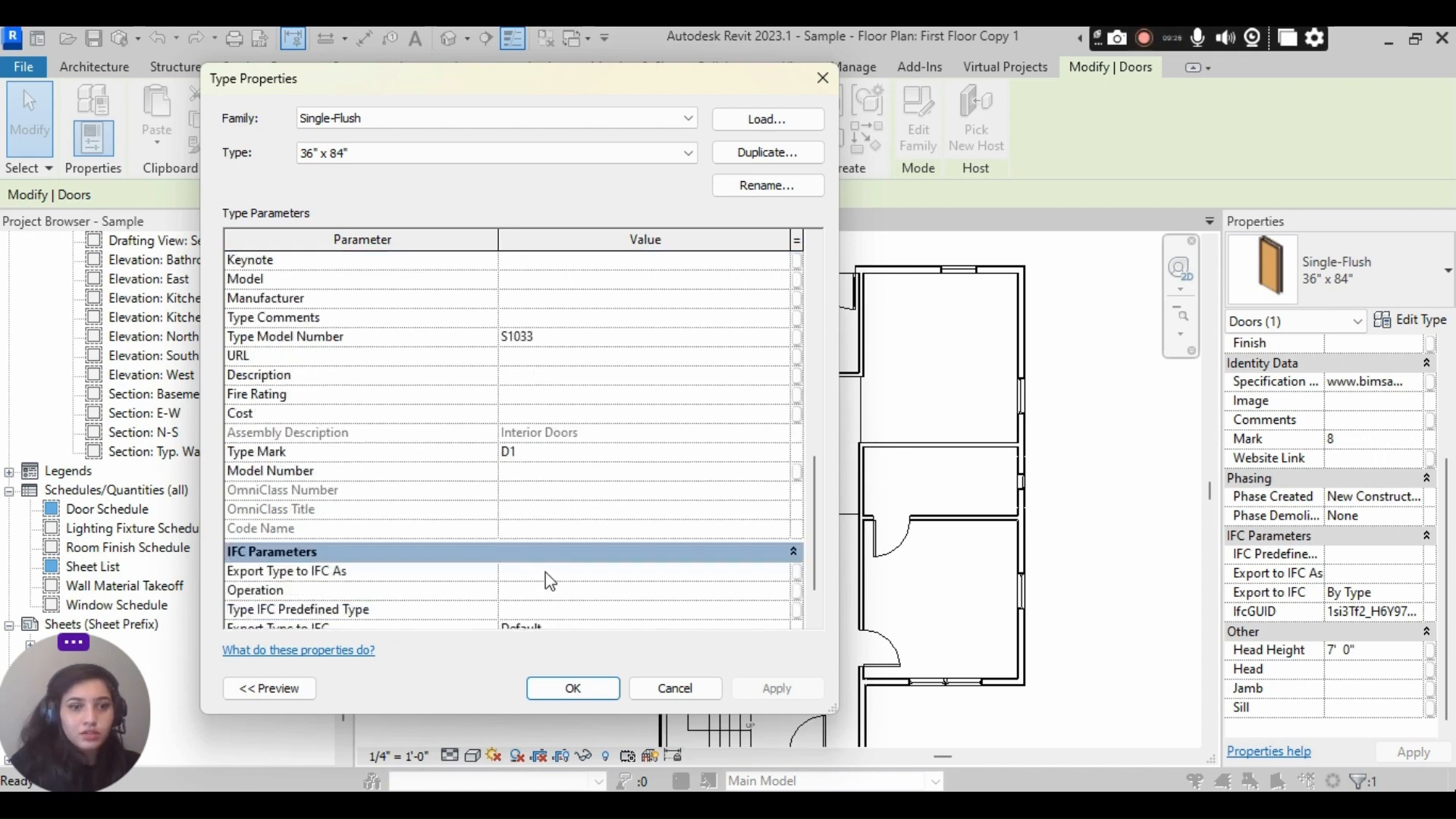
left_click(573, 688)
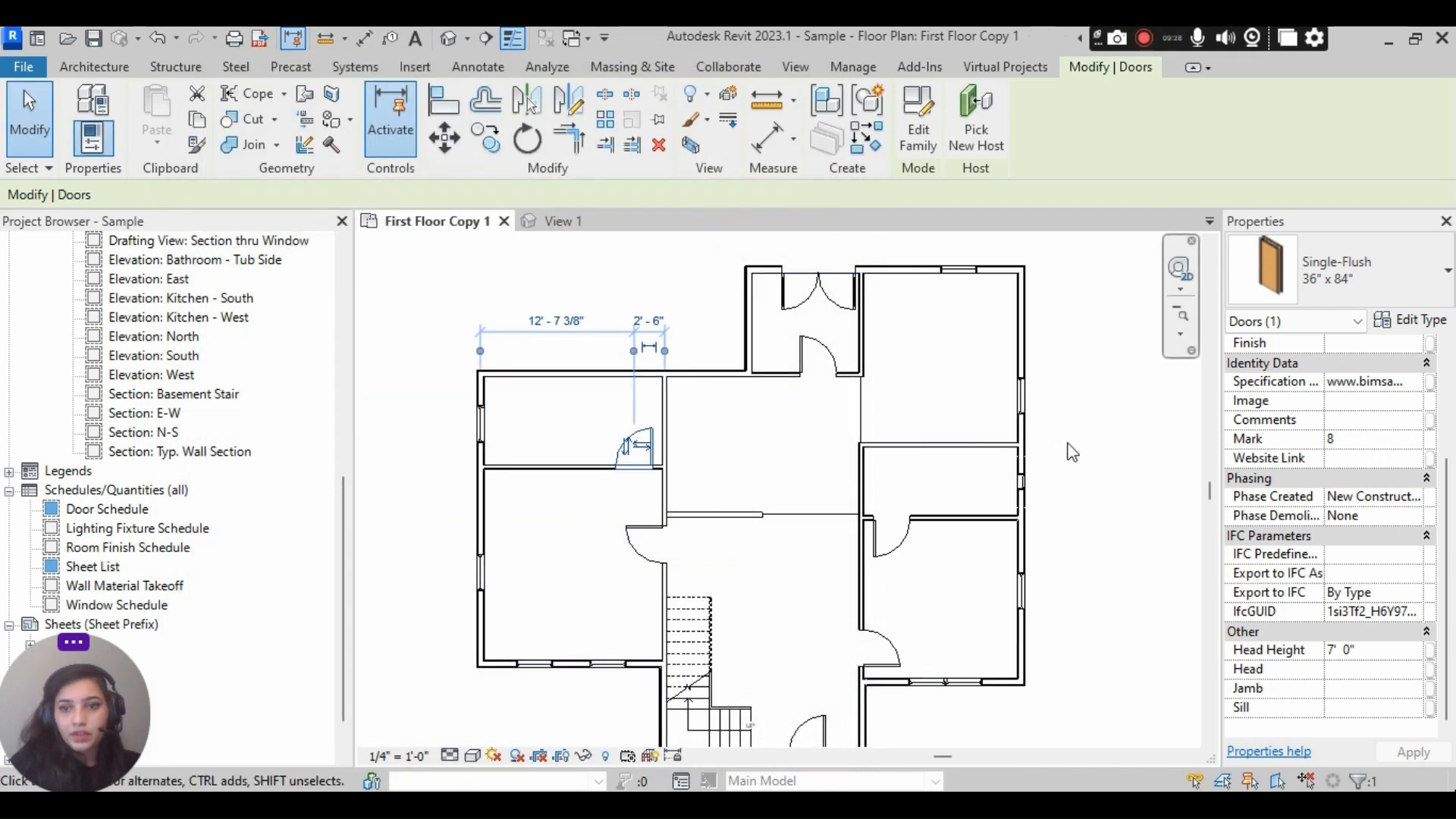
left_click(1068, 444)
- Create a new building component schedule for the Doors category in the New Construction phase
scroll(1071, 446, "down", 1)
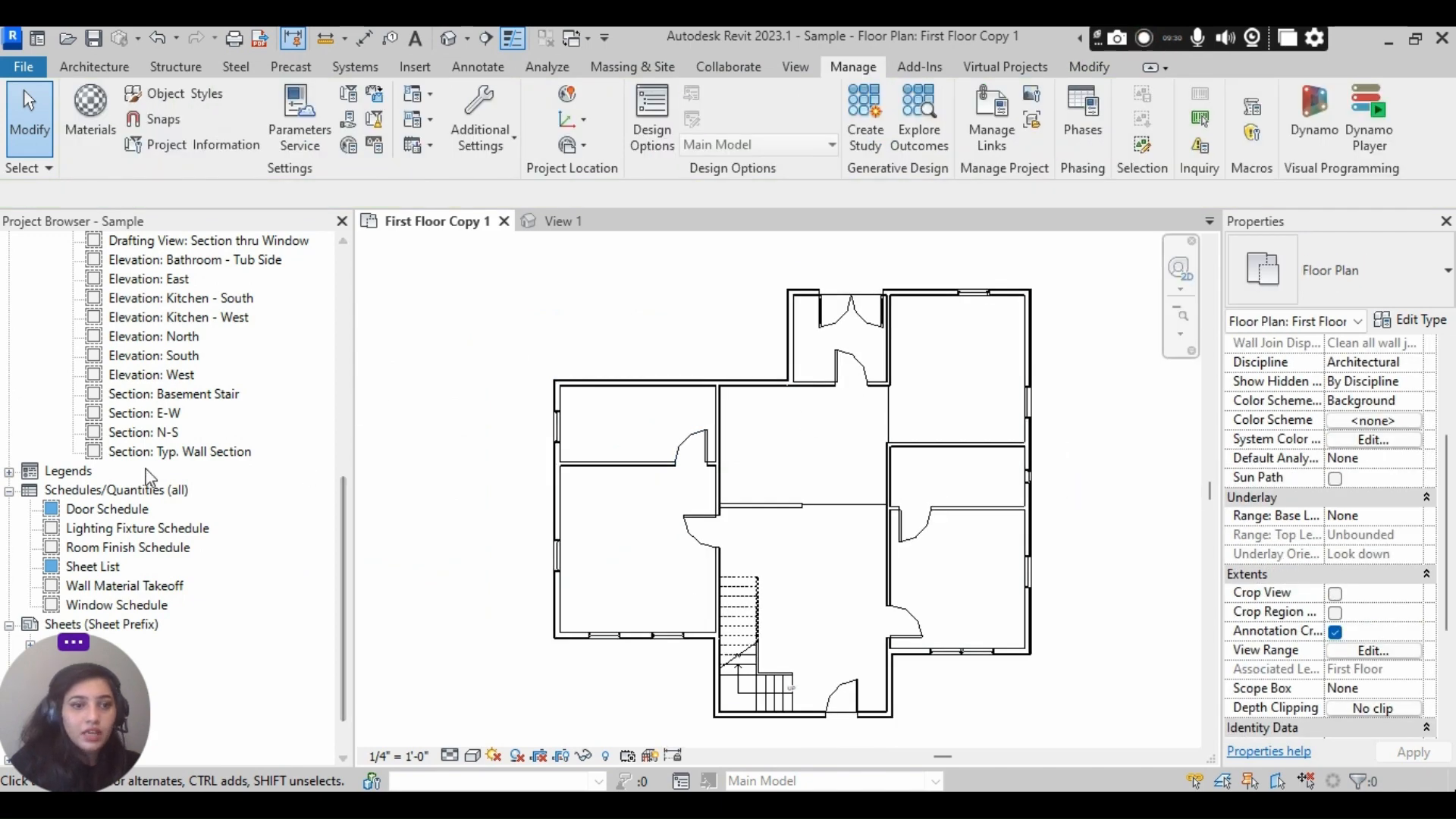
scroll(121, 464, "down", 3)
scroll(126, 464, "up", 1)
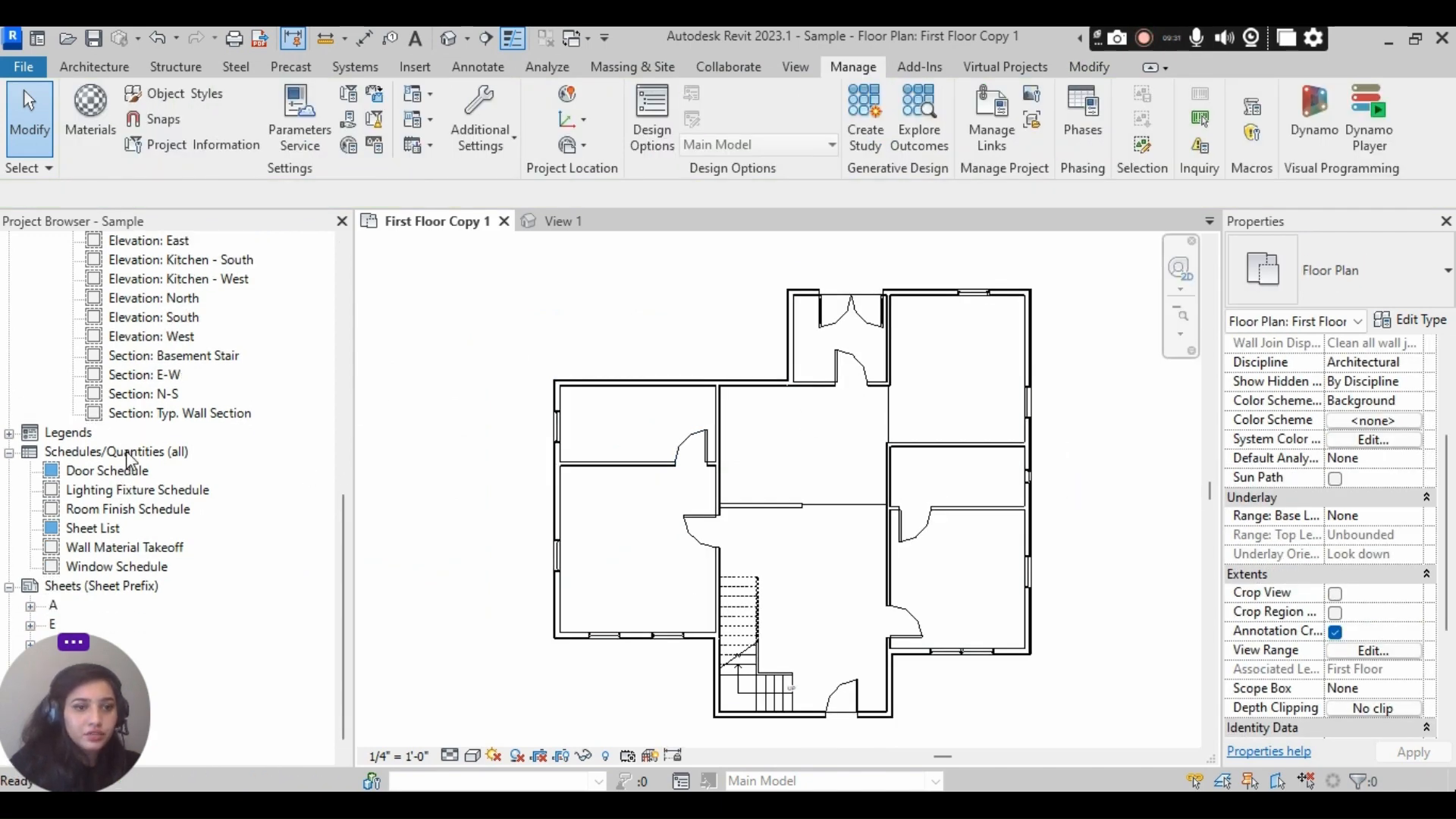
right_click(130, 452)
left_click(154, 464)
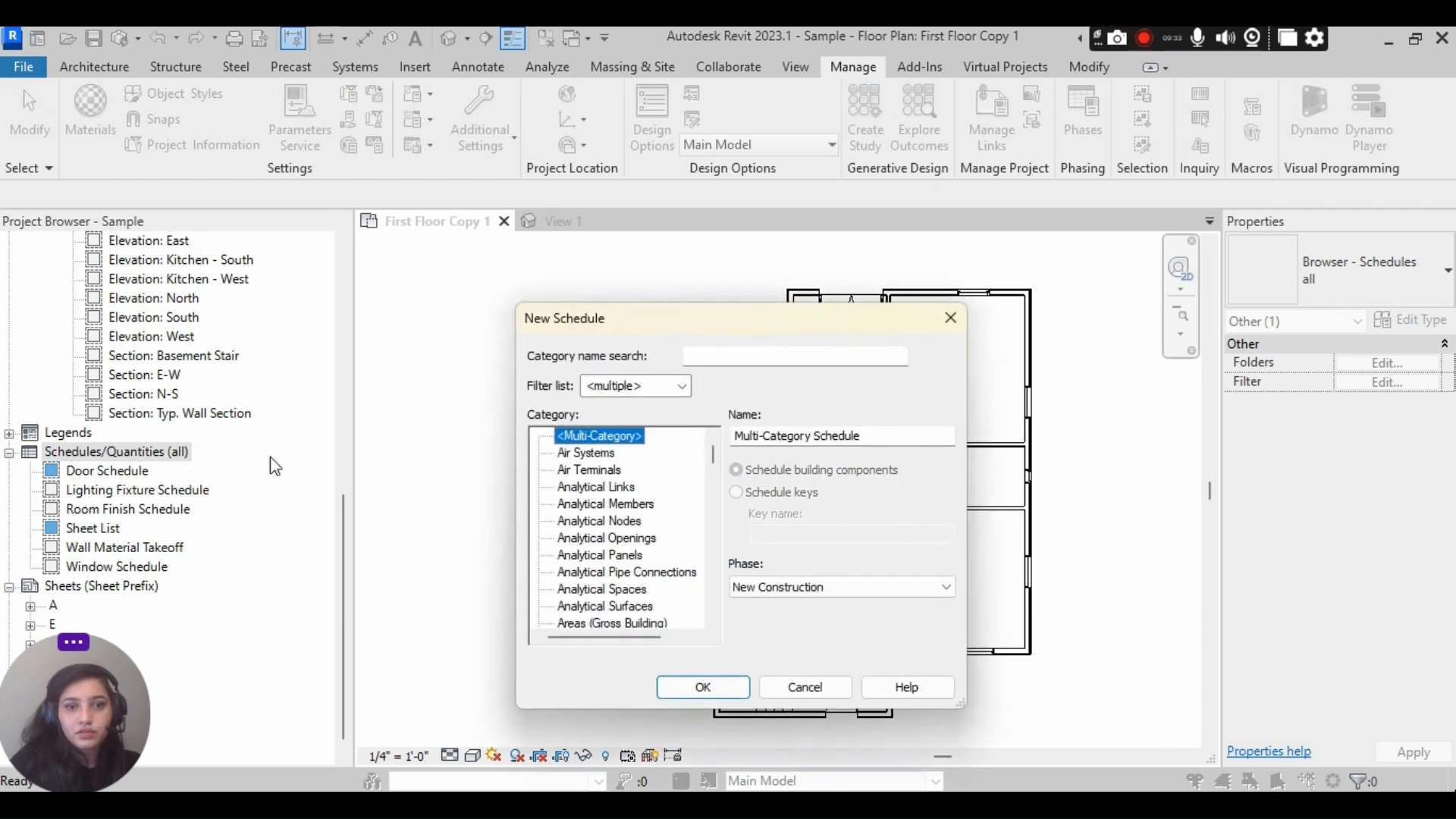
scroll(600, 501, "down", 6)
scroll(616, 577, "down", 4)
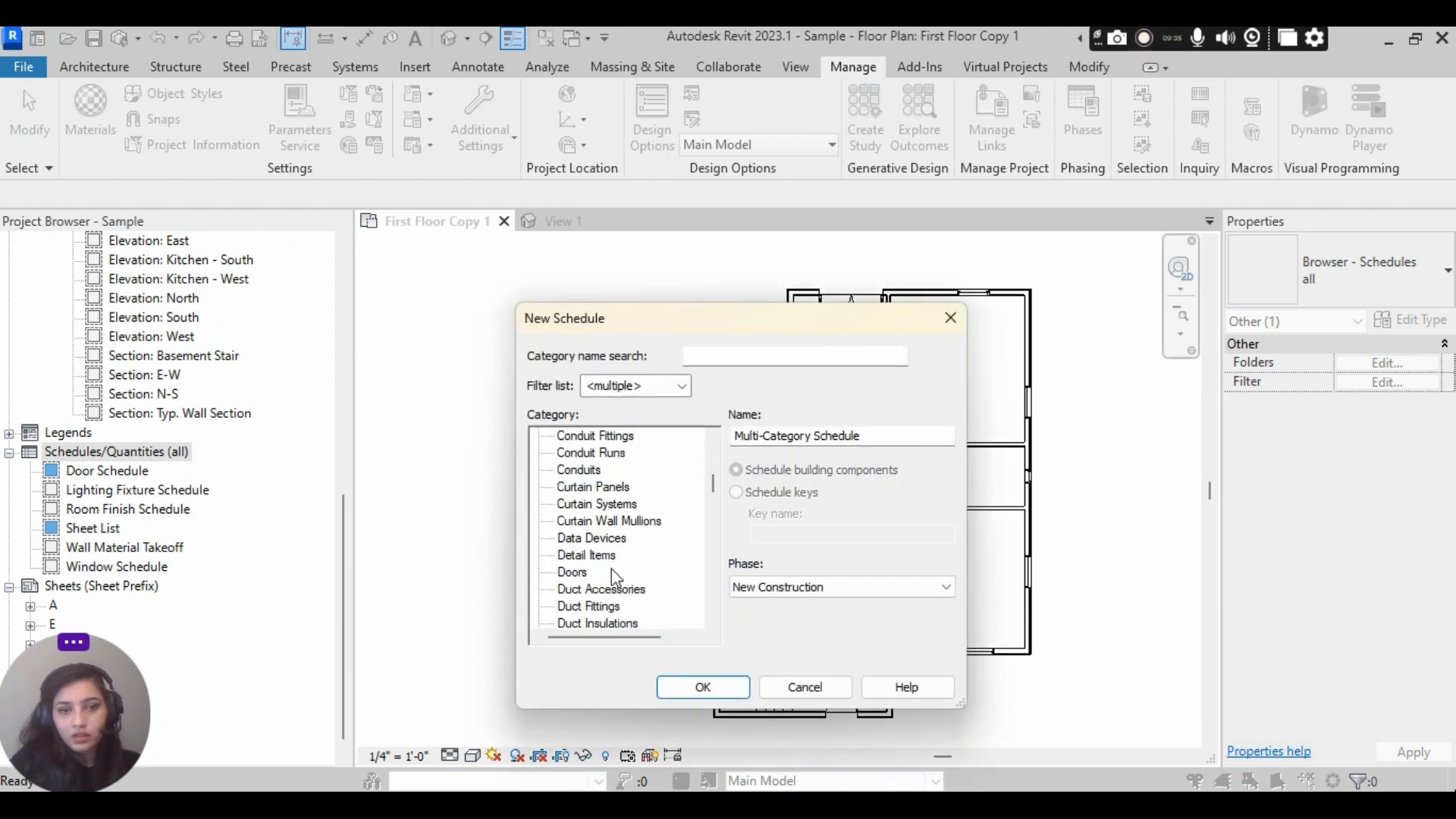
left_click(571, 572)
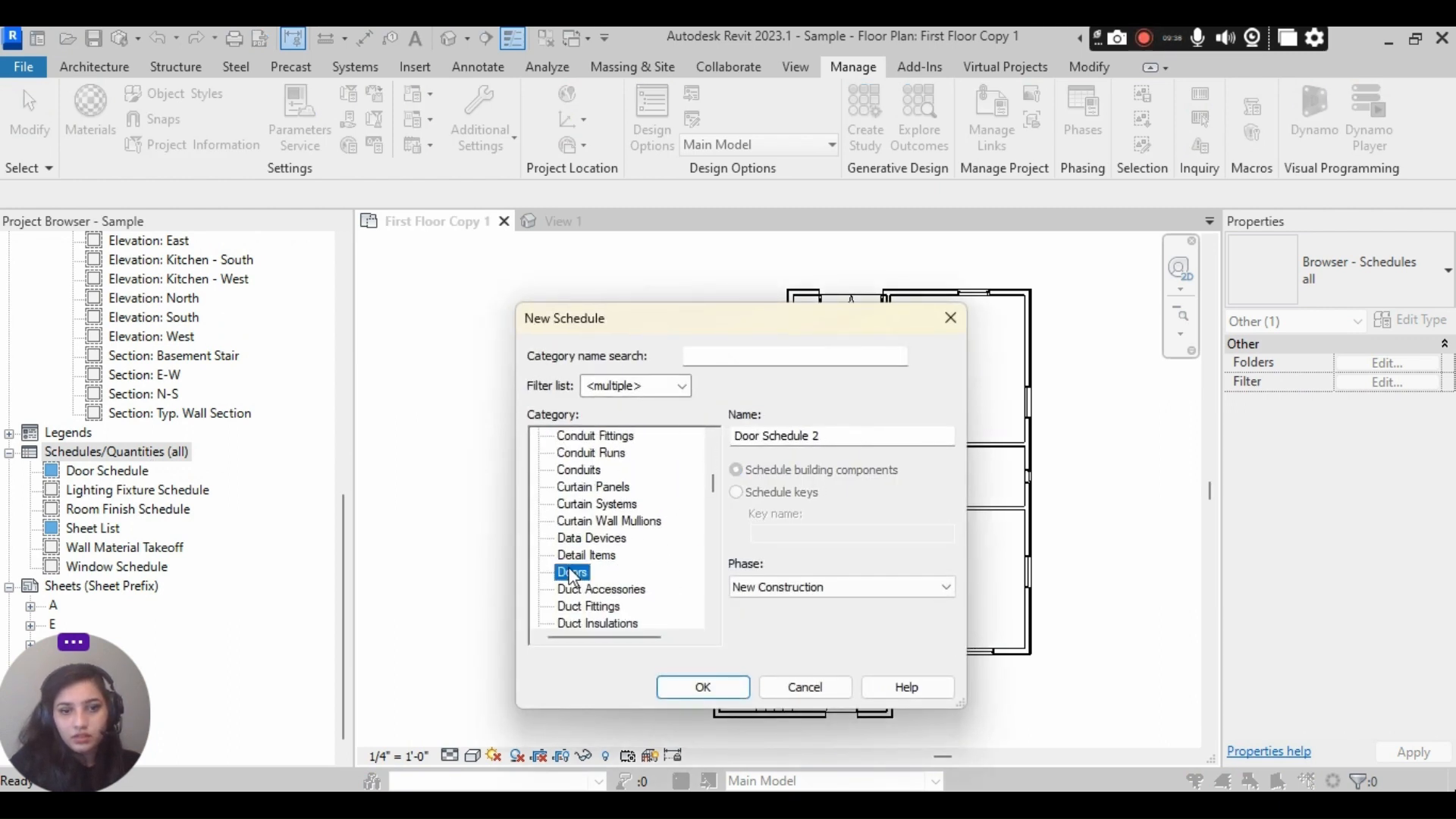
left_click(723, 687)
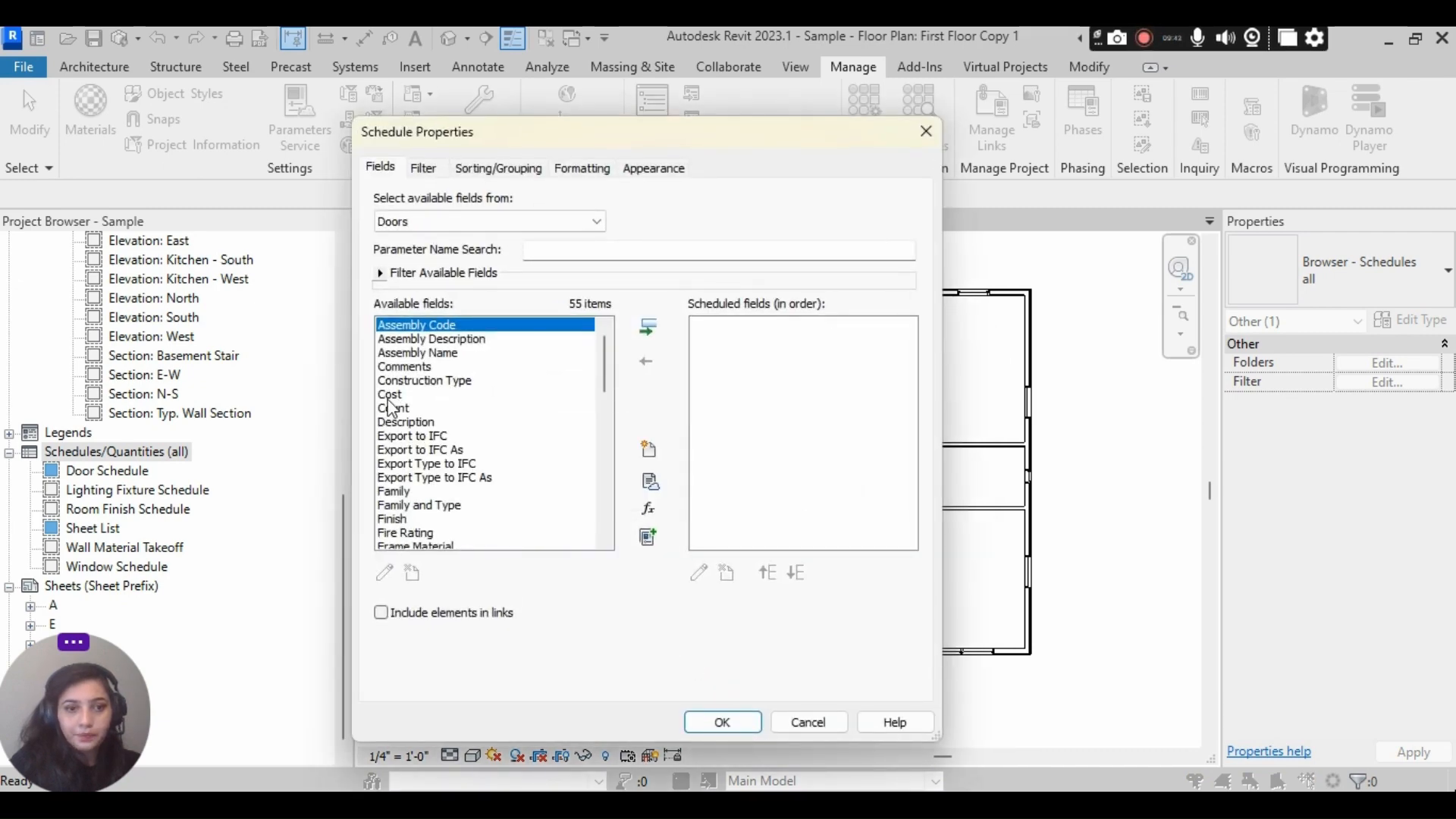
- Add the fields Family and Type, Width, and Height to the new door schedule, in that order
left_click(424, 506)
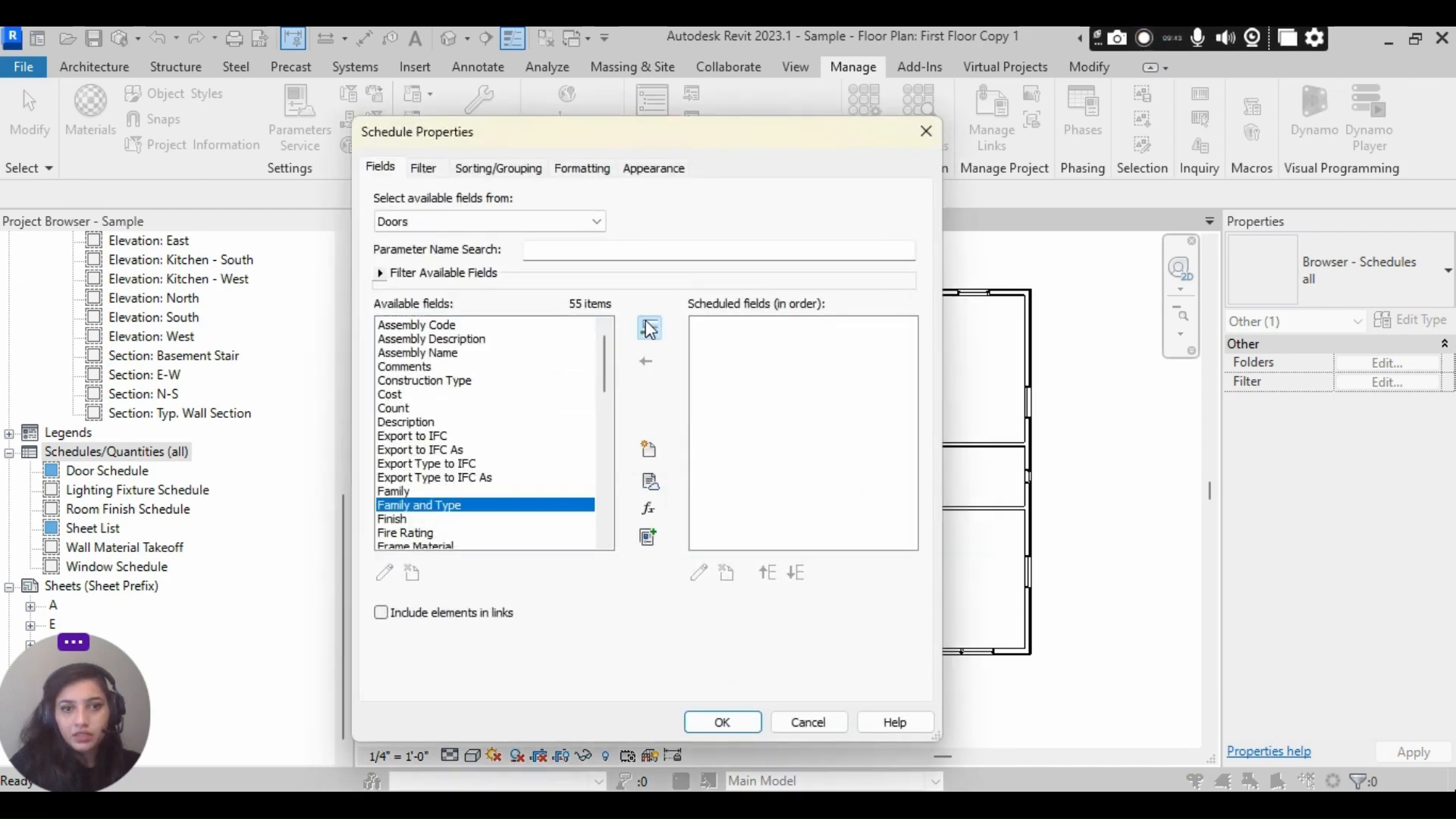
left_click(648, 328)
scroll(455, 402, "down", 9)
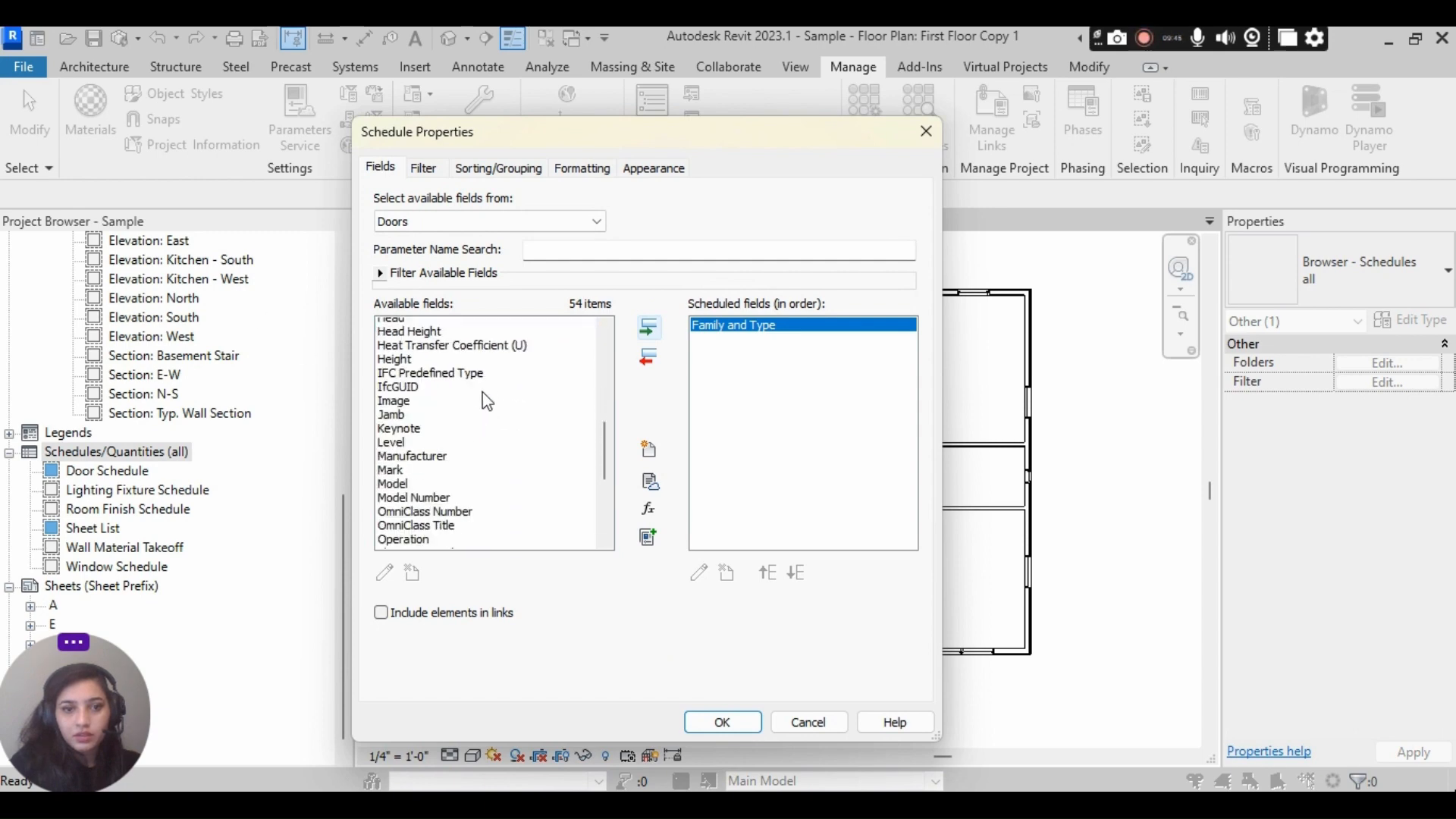
scroll(487, 402, "down", 3)
left_click(403, 532)
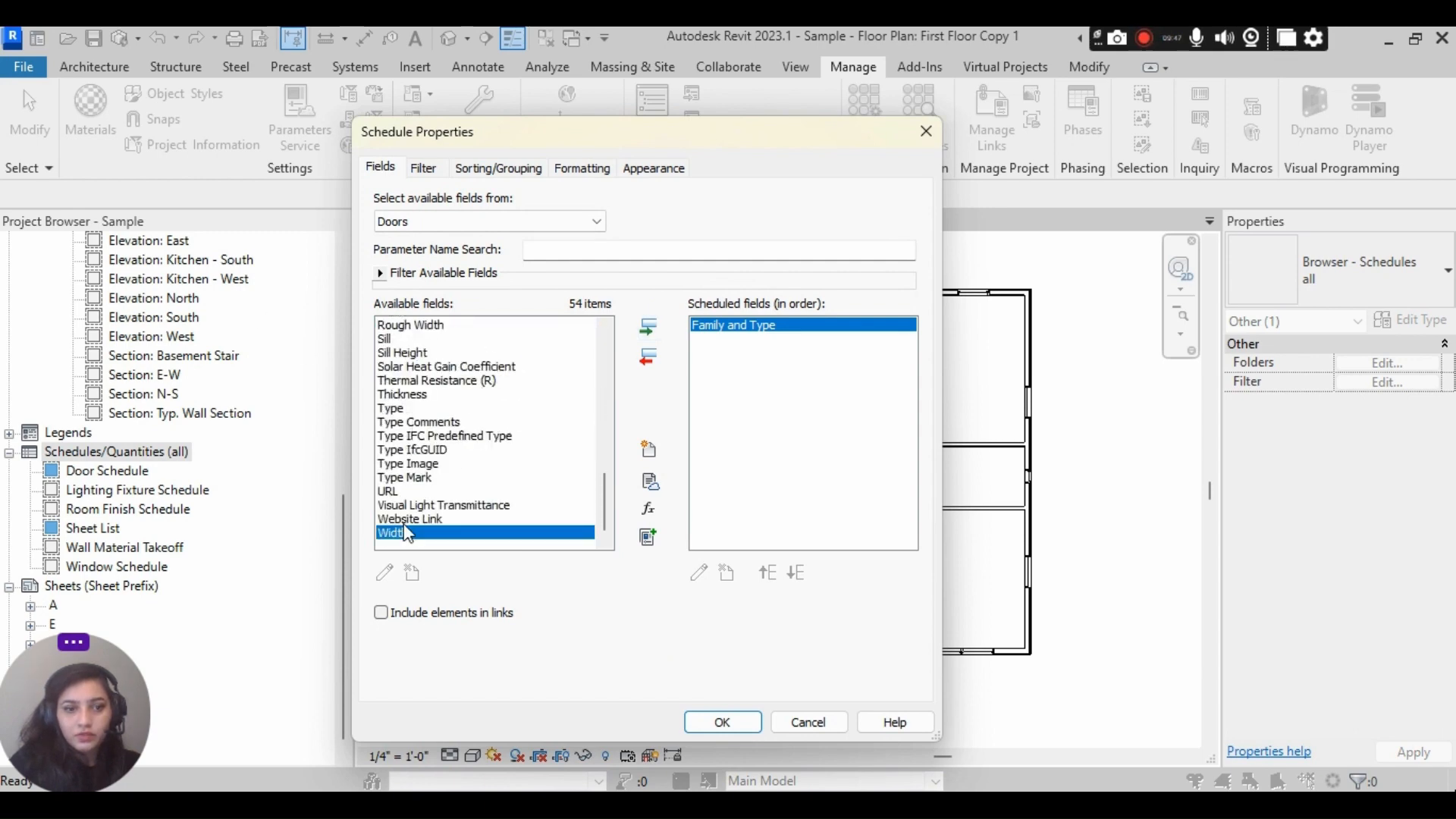
left_click(648, 328)
scroll(438, 497, "up", 3)
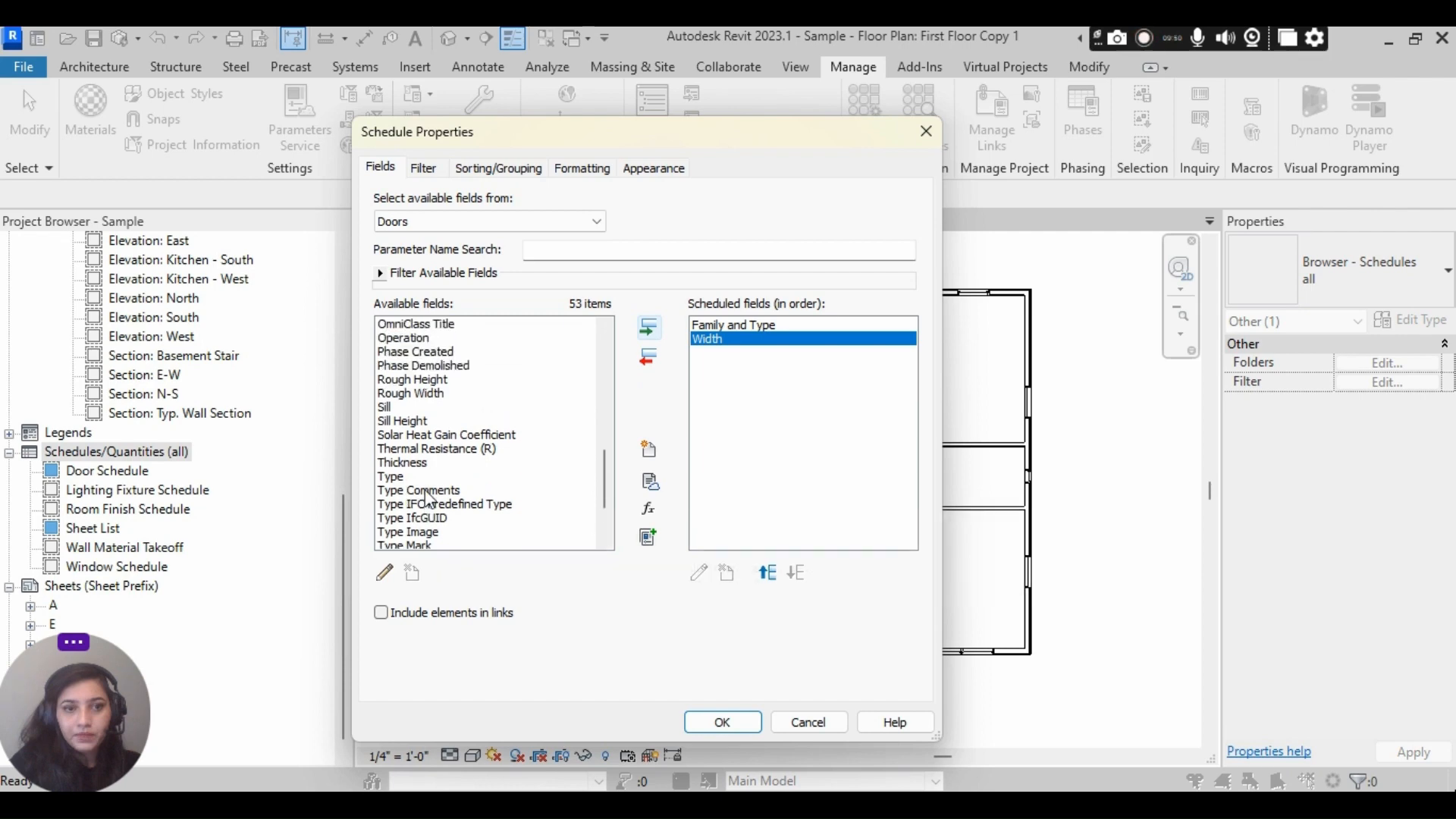
scroll(437, 498, "up", 4)
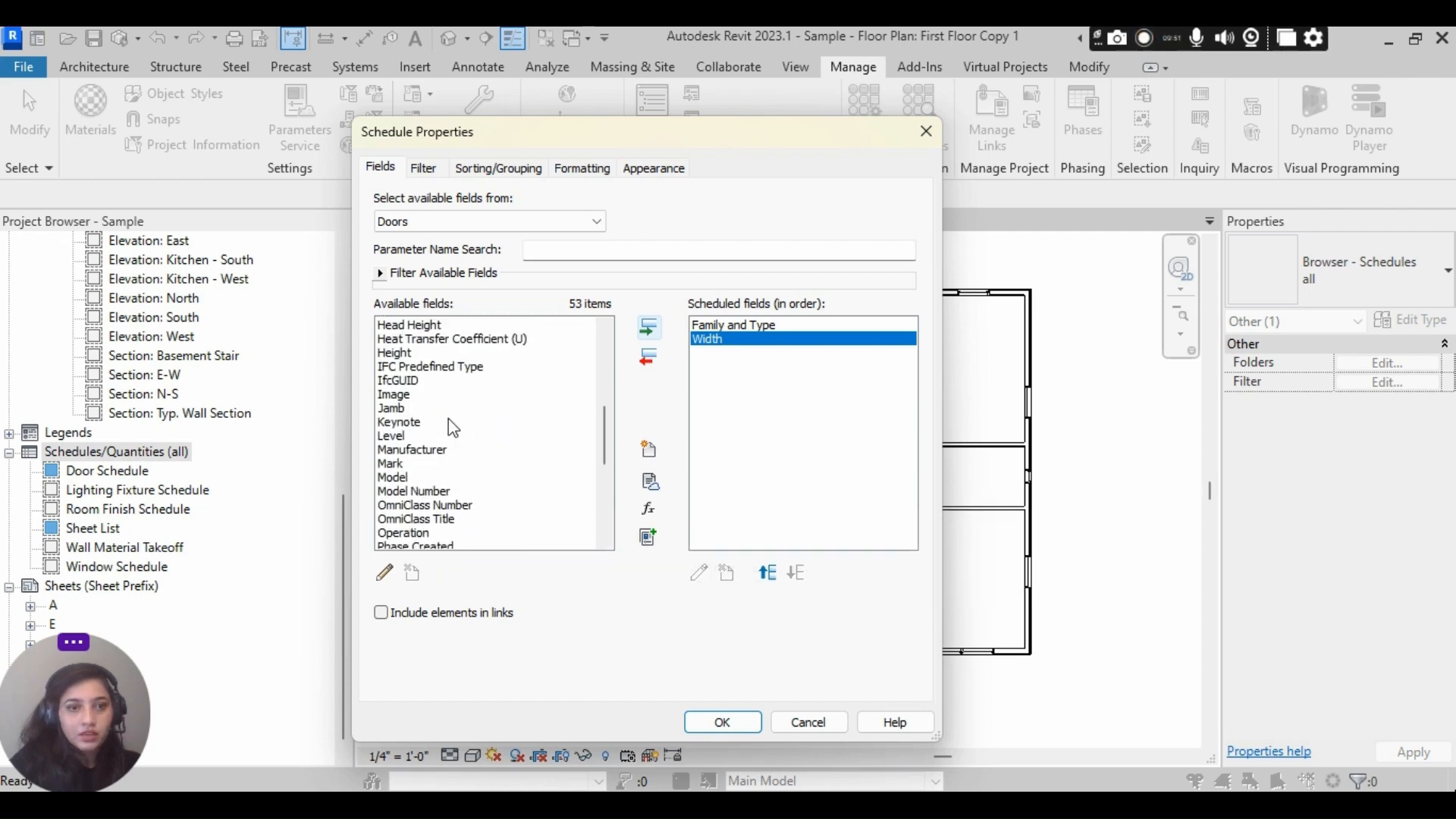
left_click(436, 354)
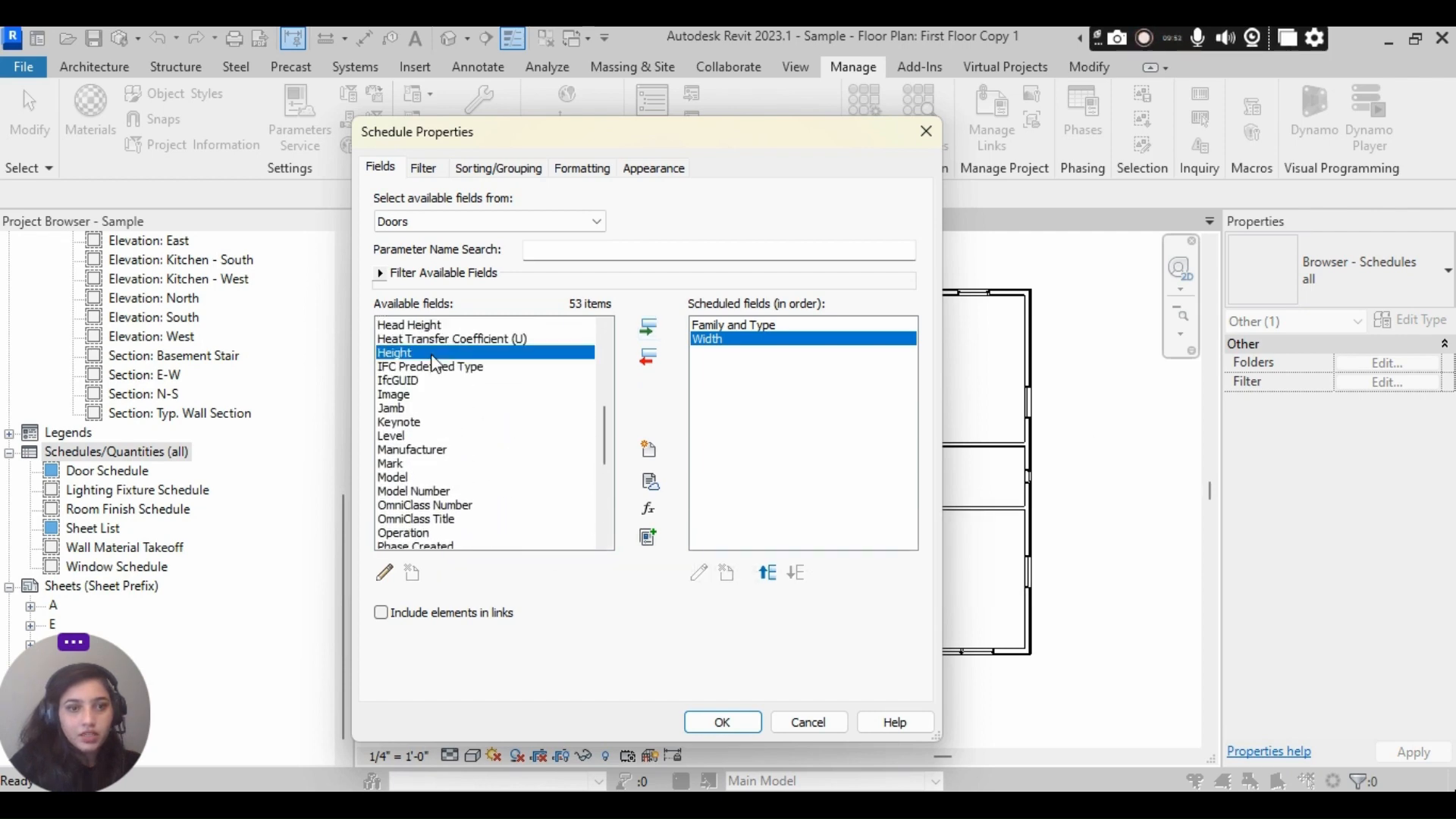
left_click(648, 328)
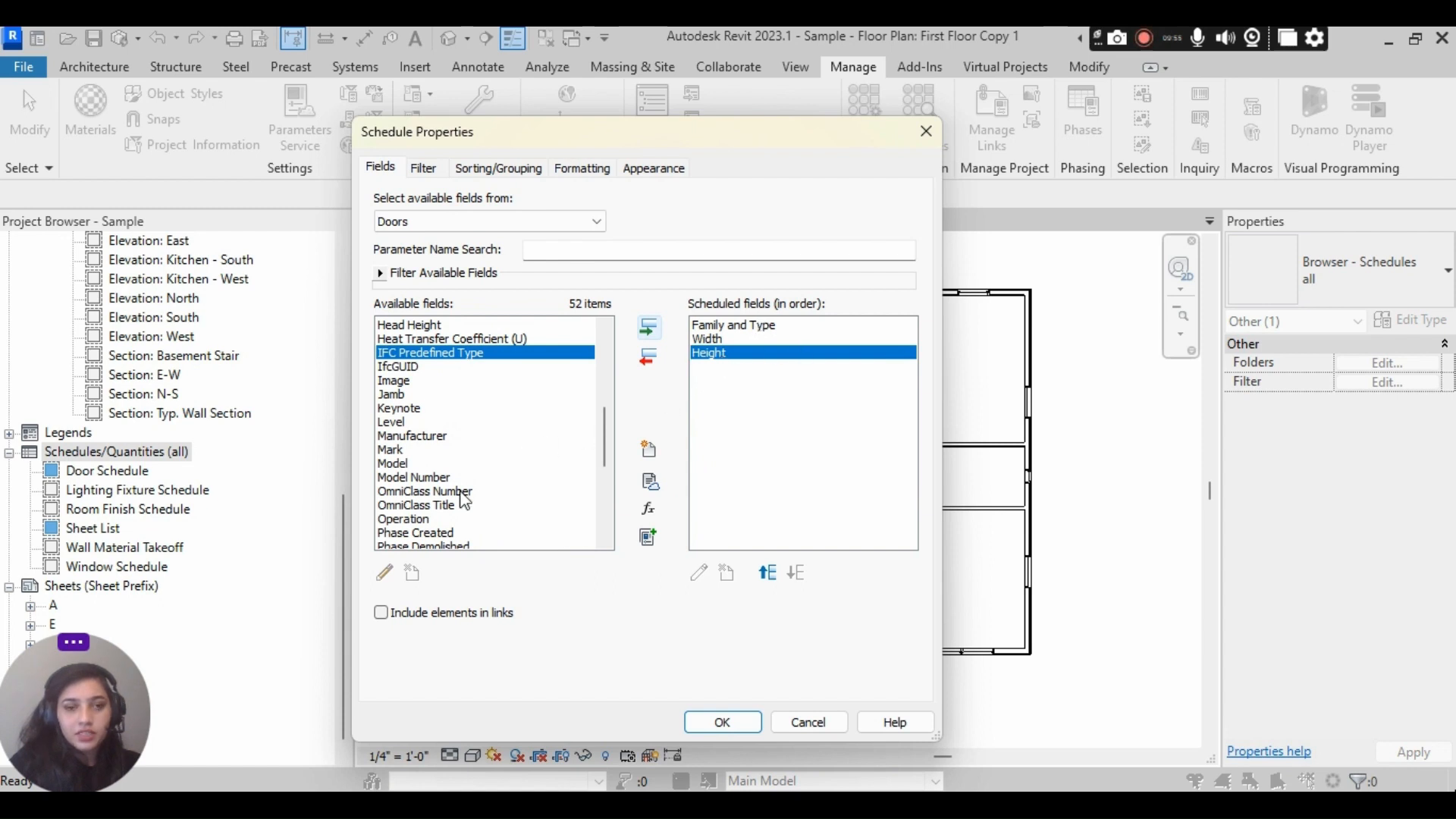
- Add the Website Link and Model Number fields after Height and generate the door schedule
scroll(466, 414, "down", 4)
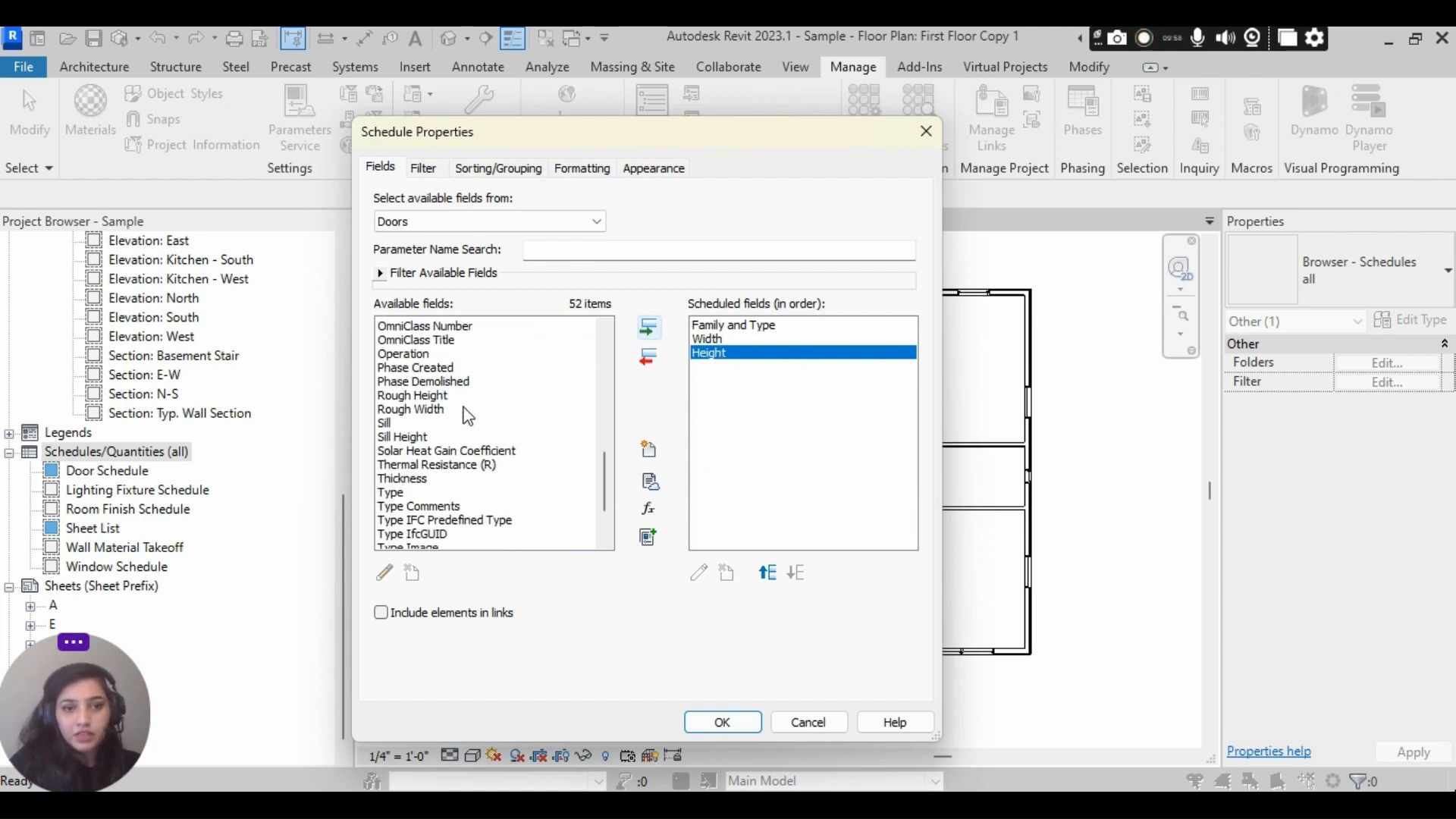
scroll(492, 447, "down", 2)
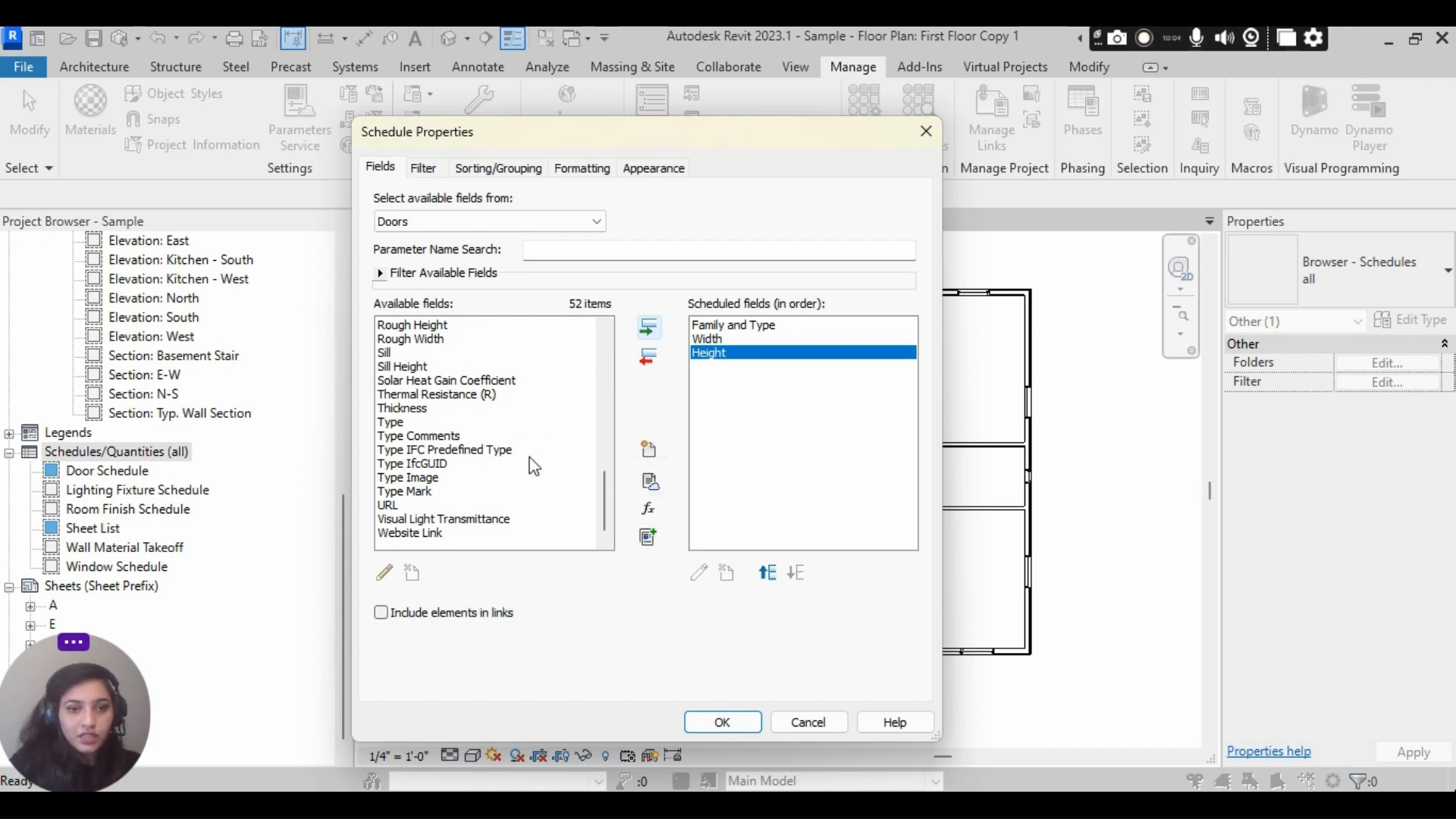
left_click(438, 534)
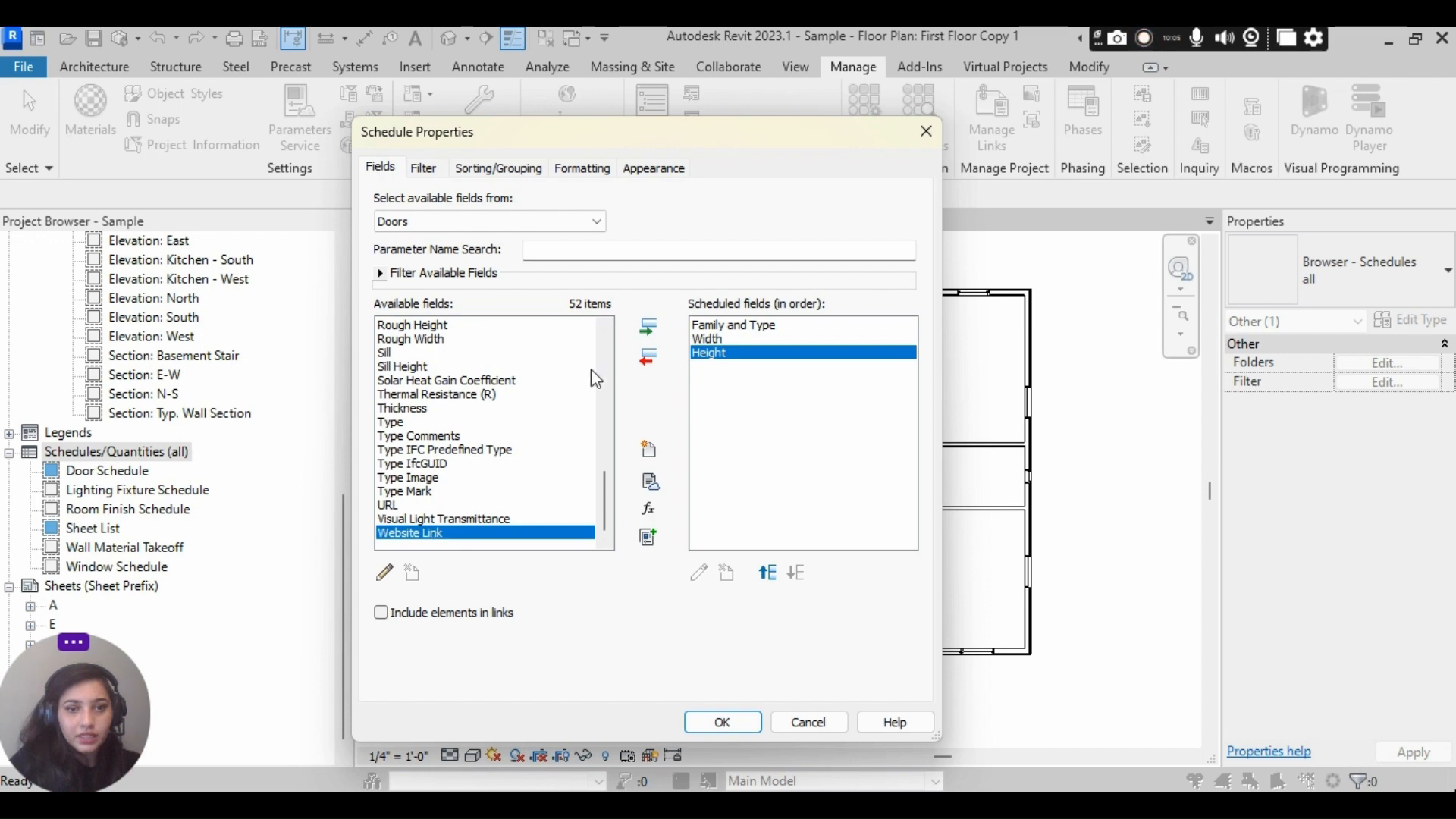
left_click(647, 331)
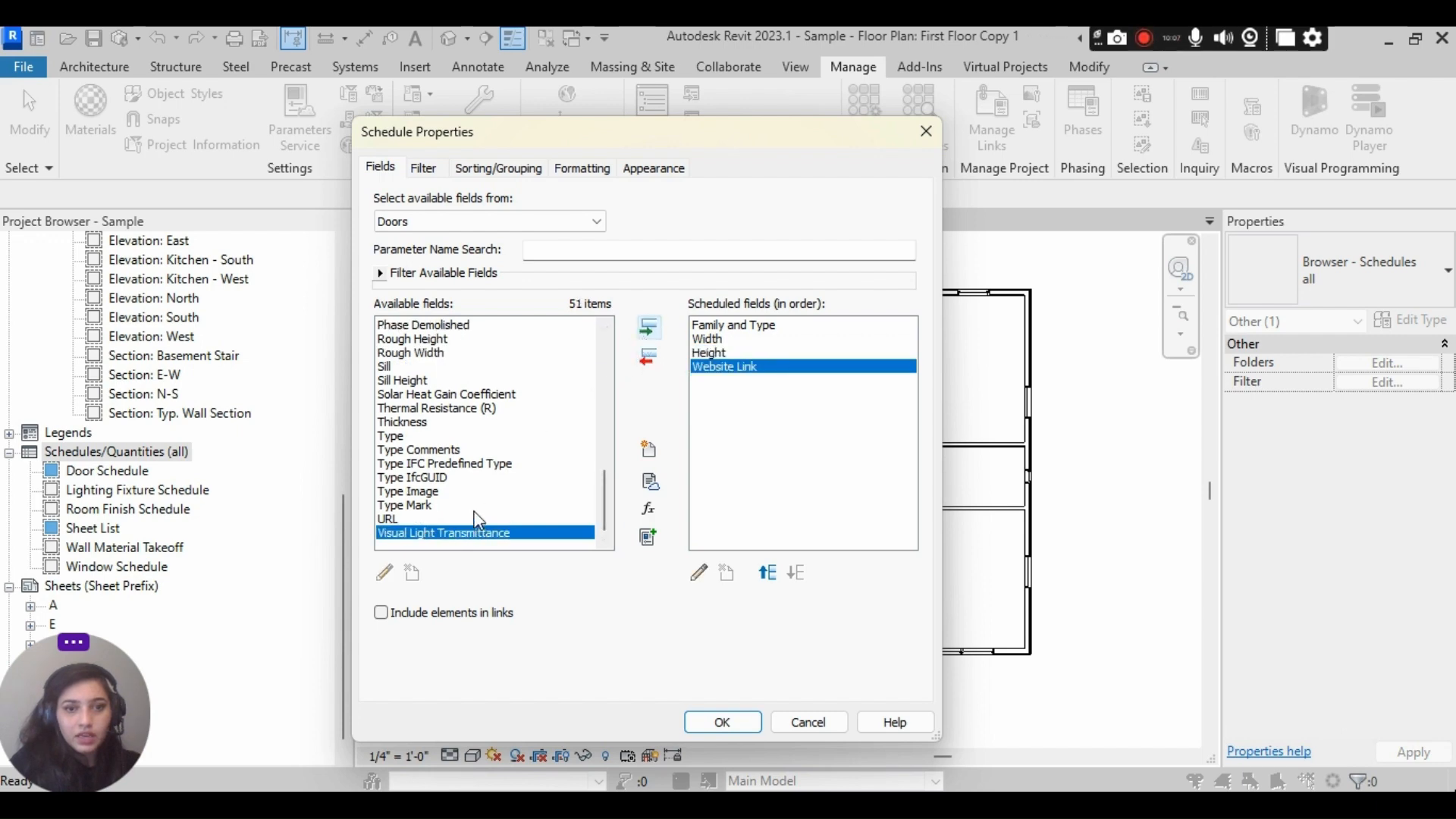
scroll(478, 512, "up", 4)
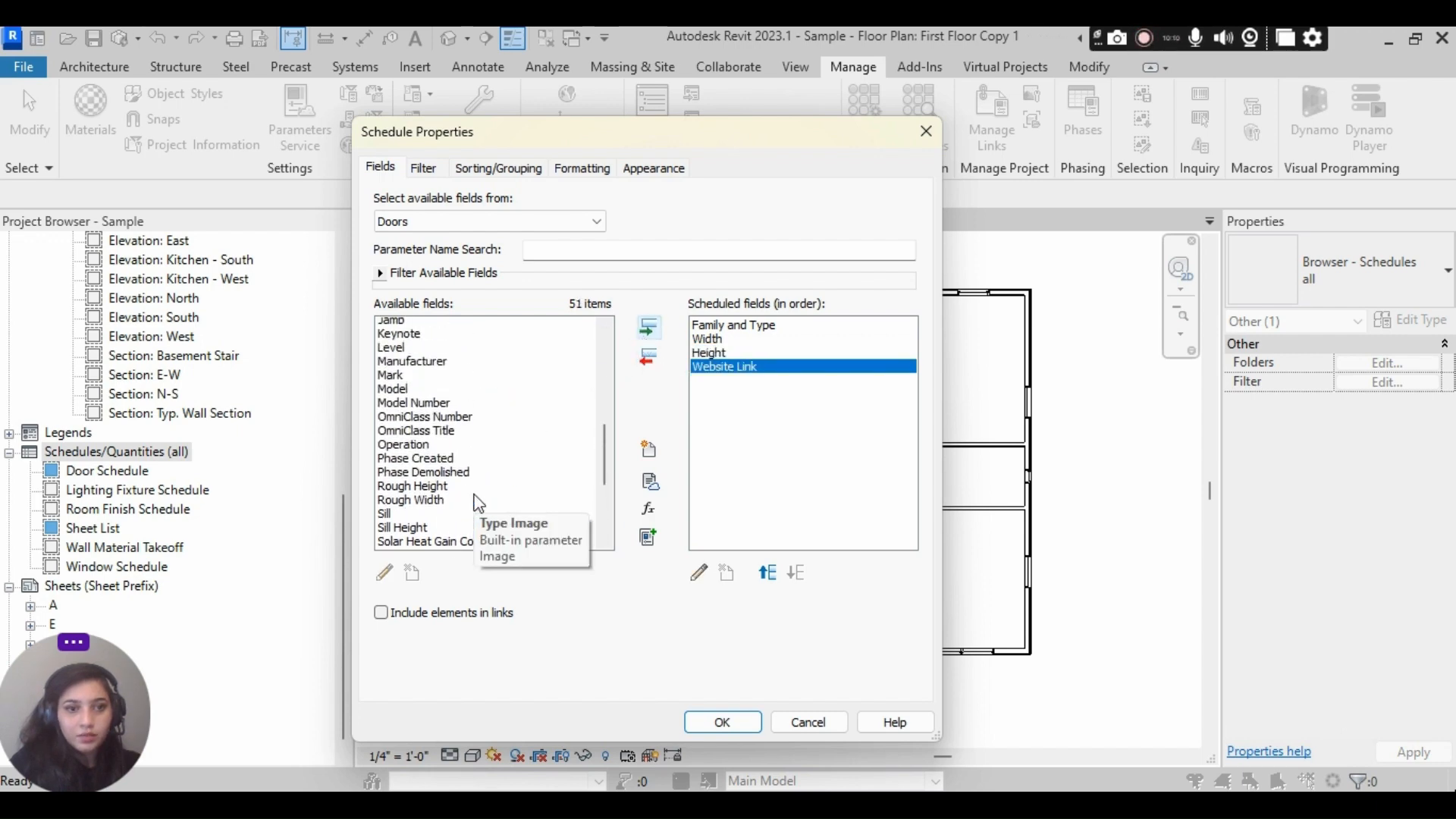
scroll(479, 503, "up", 1)
left_click(449, 423)
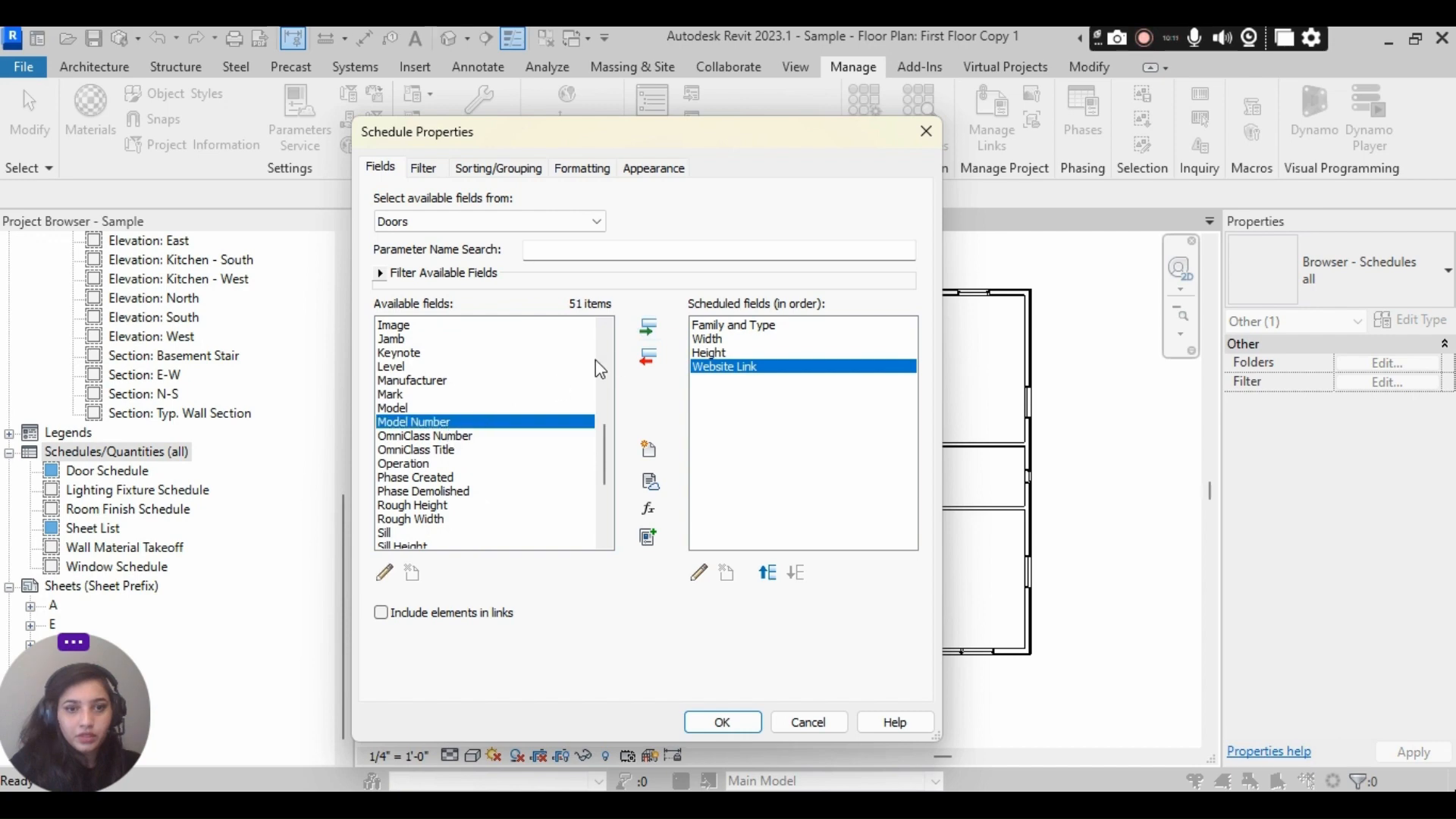
left_click(649, 330)
left_click(696, 731)
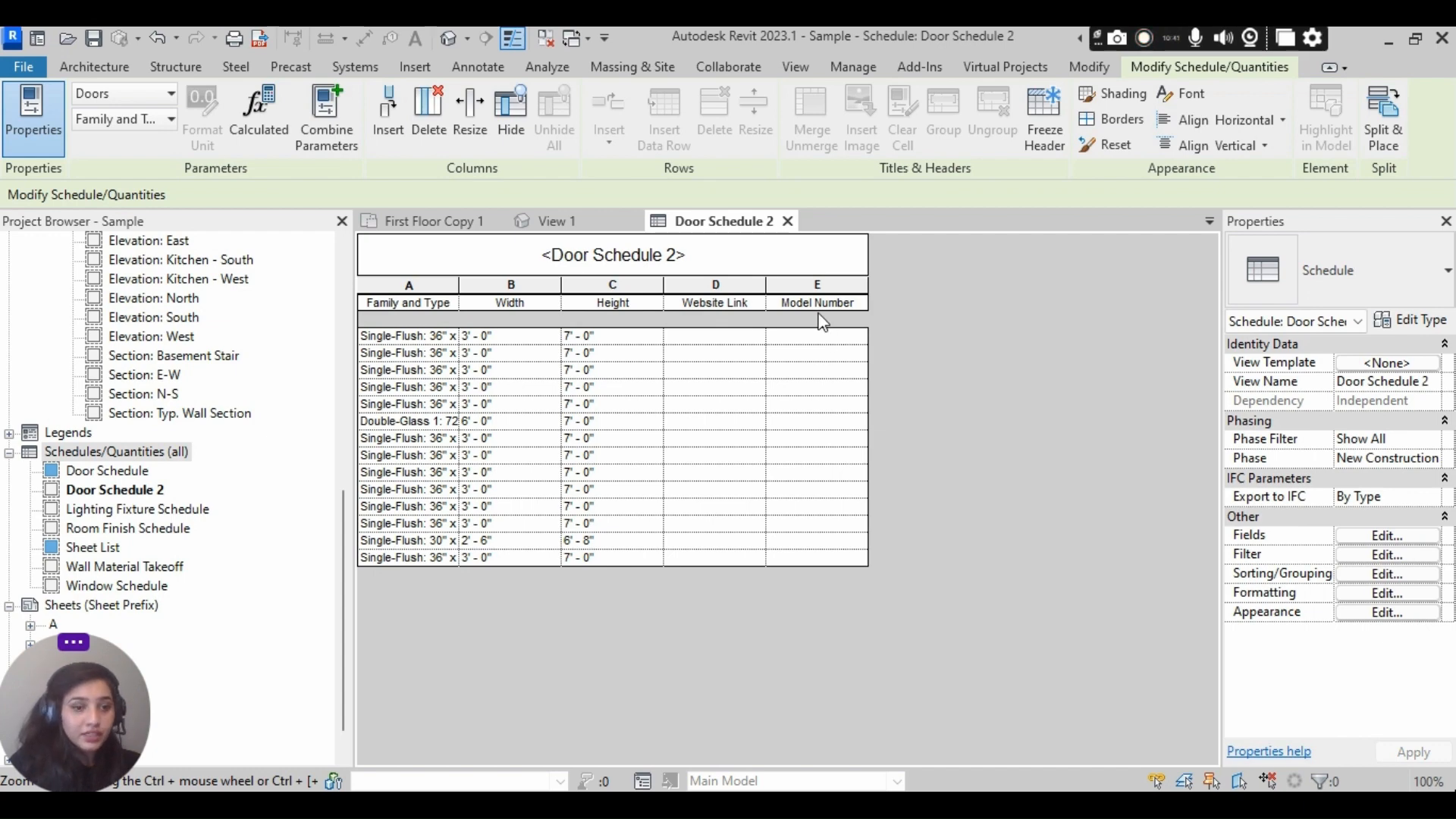
- Start Copy Parameter for the Doors category with the type parameter Type Model Number as the source
left_click(1005, 67)
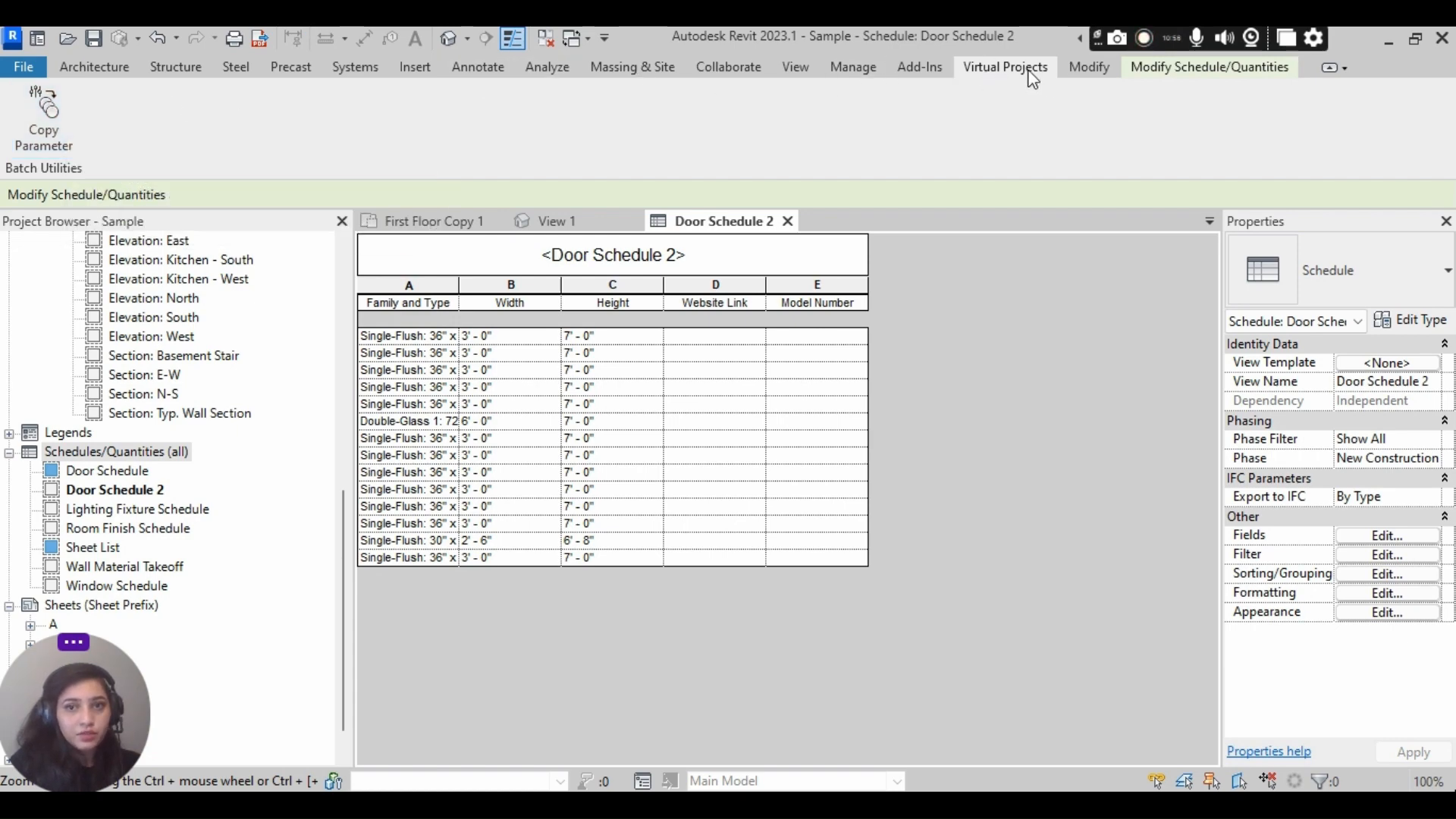
left_click(68, 140)
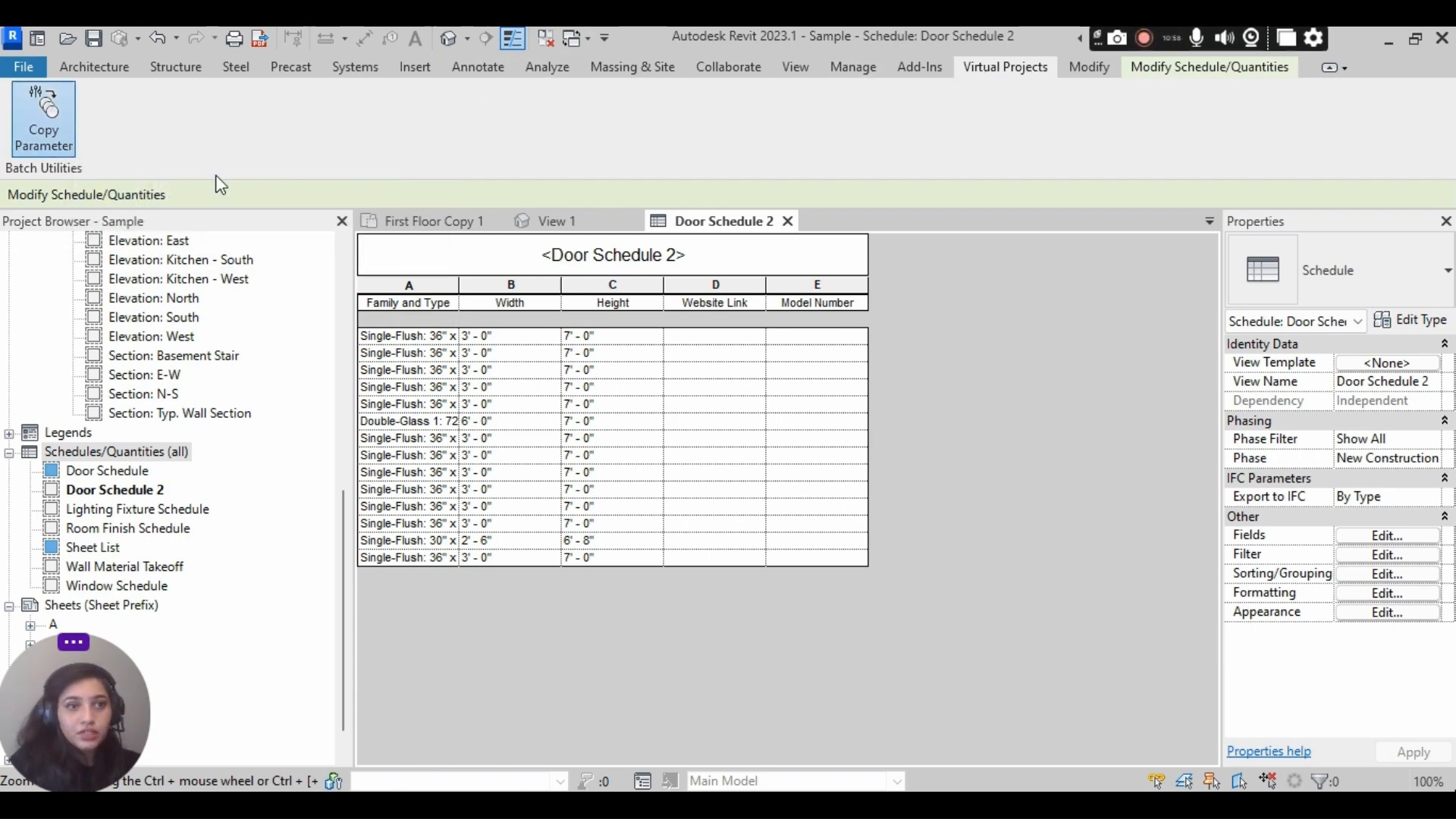
left_click_drag(228, 152, 1056, 116)
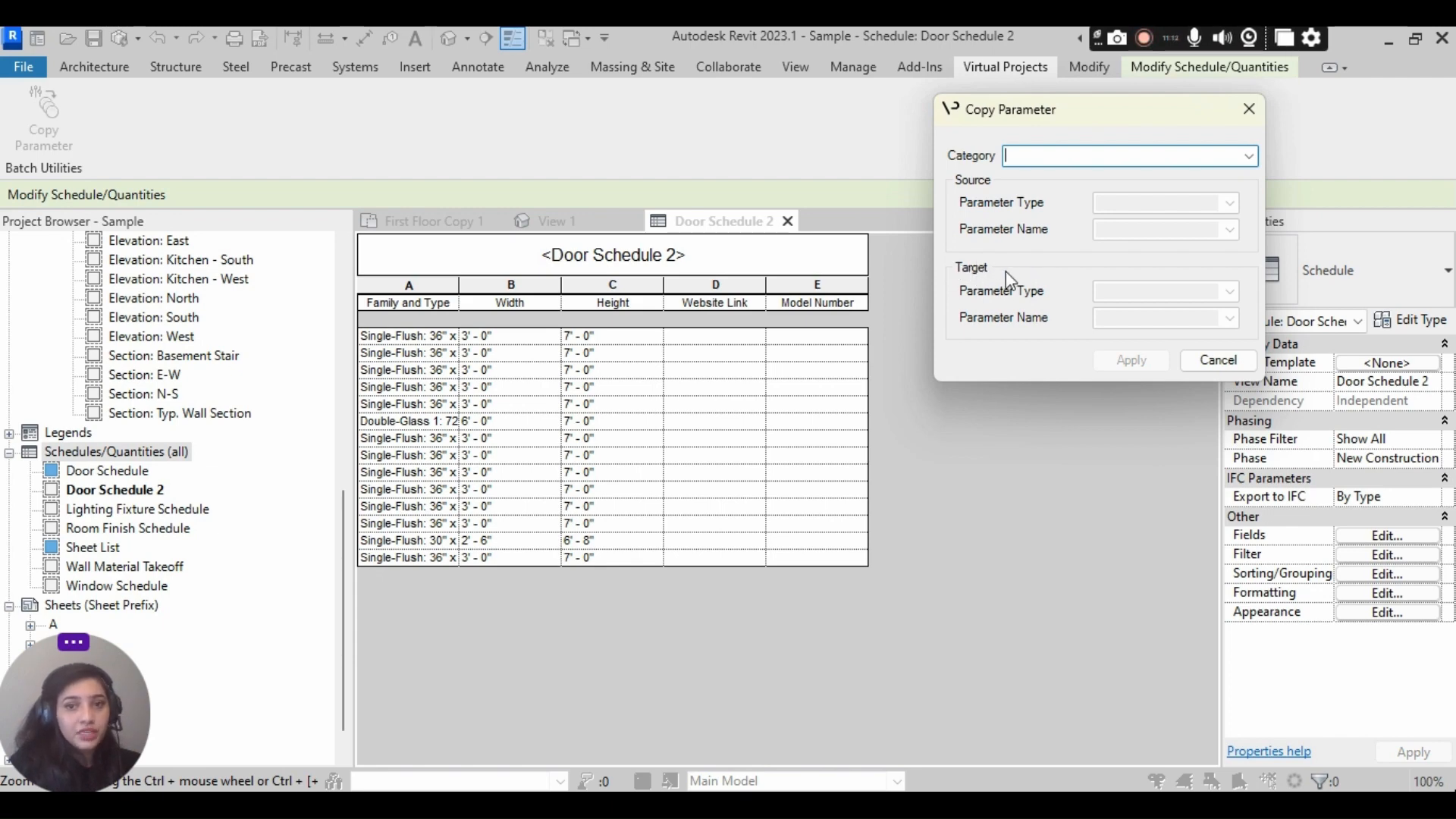
left_click(1252, 159)
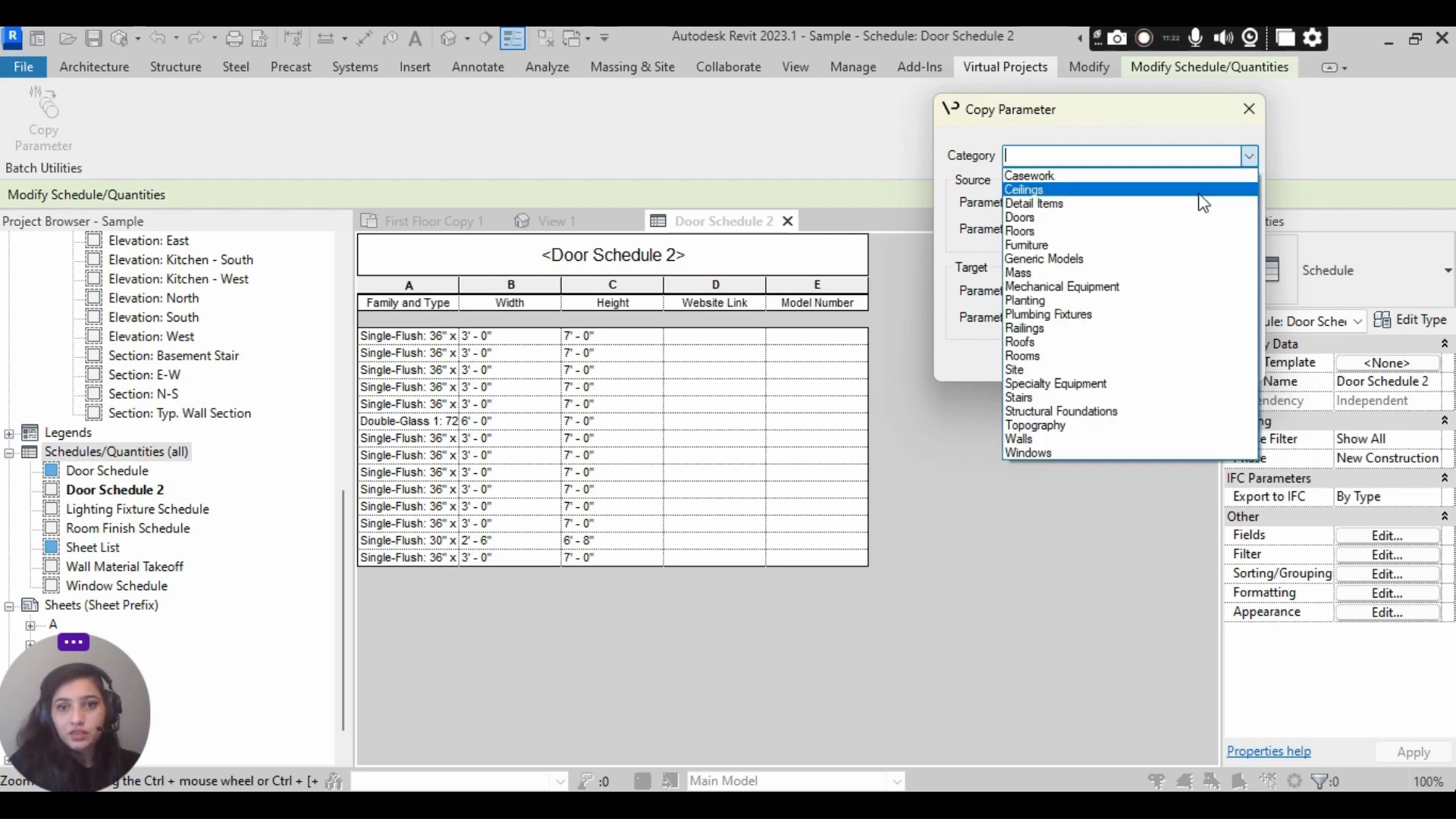
left_click(1228, 213)
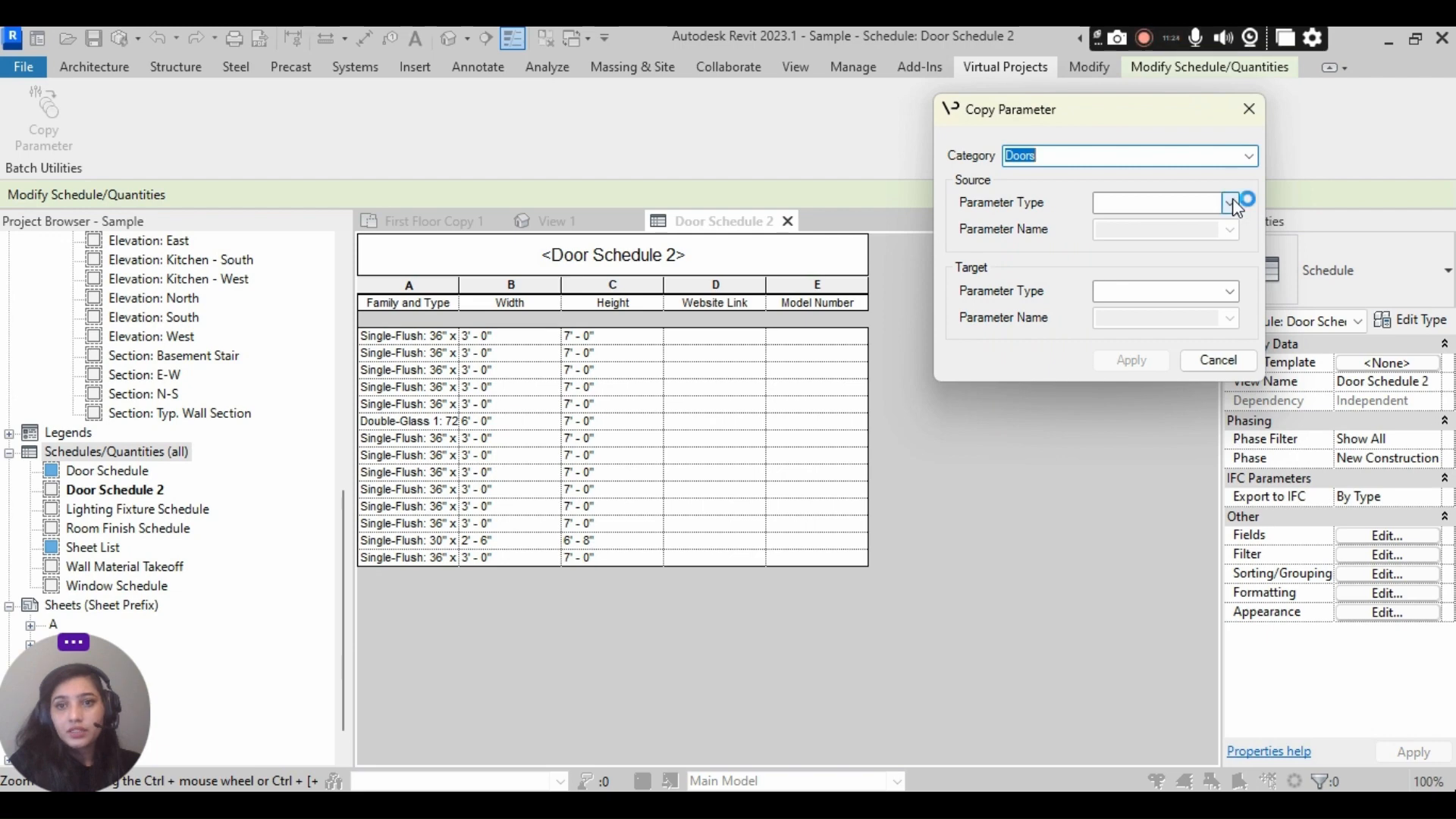
left_click(1230, 202)
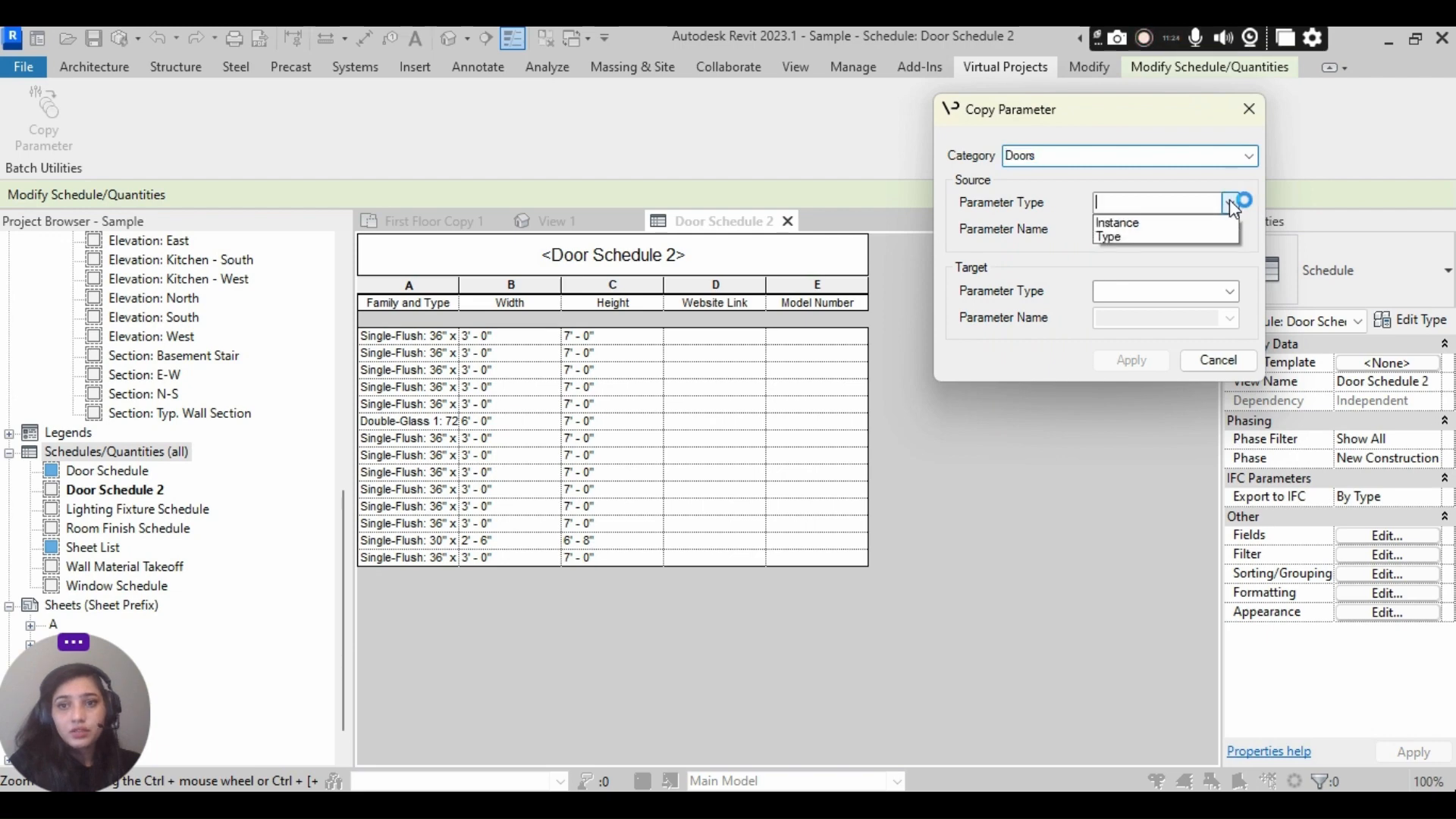
left_click(1213, 237)
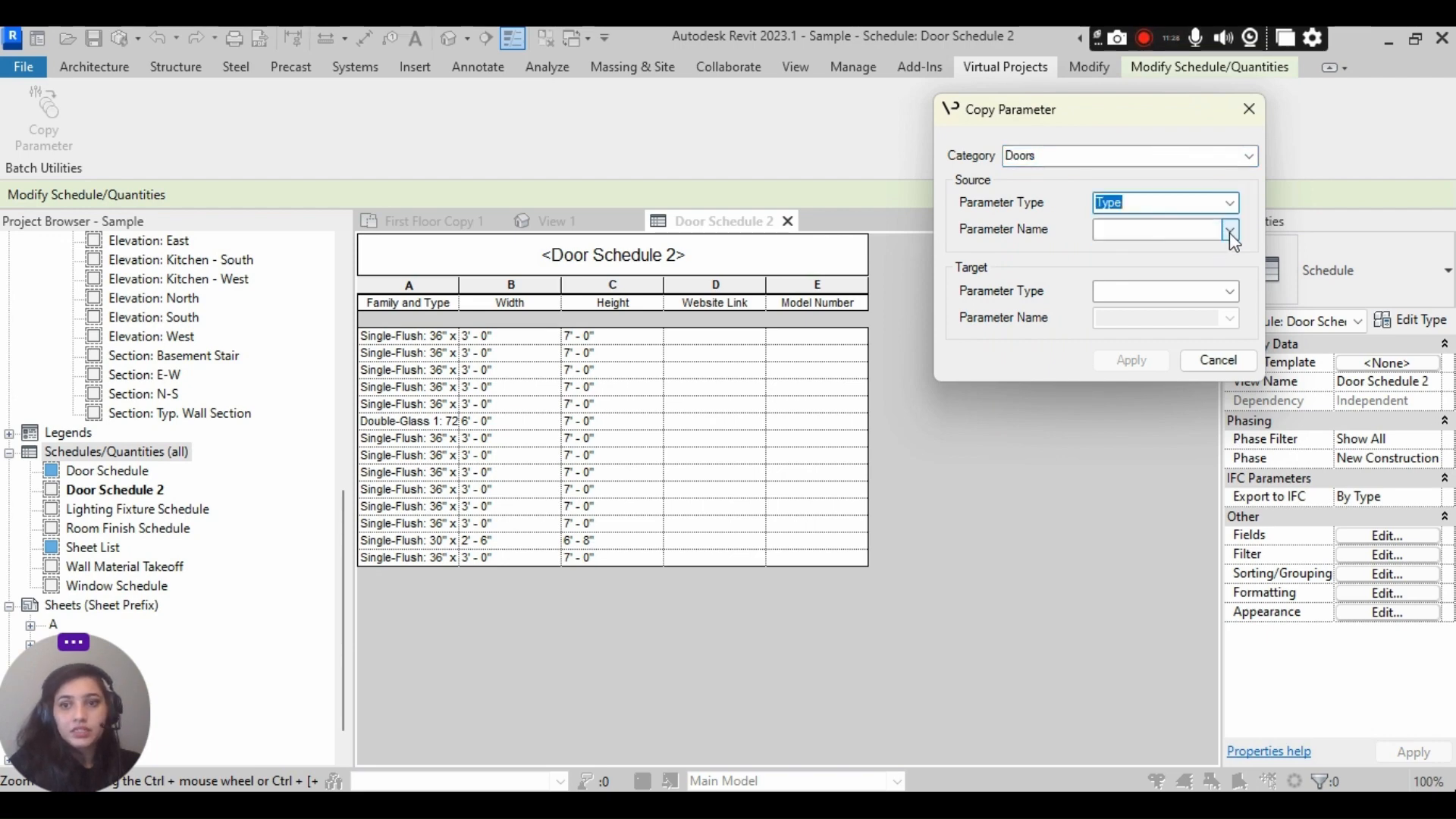
left_click(1230, 232)
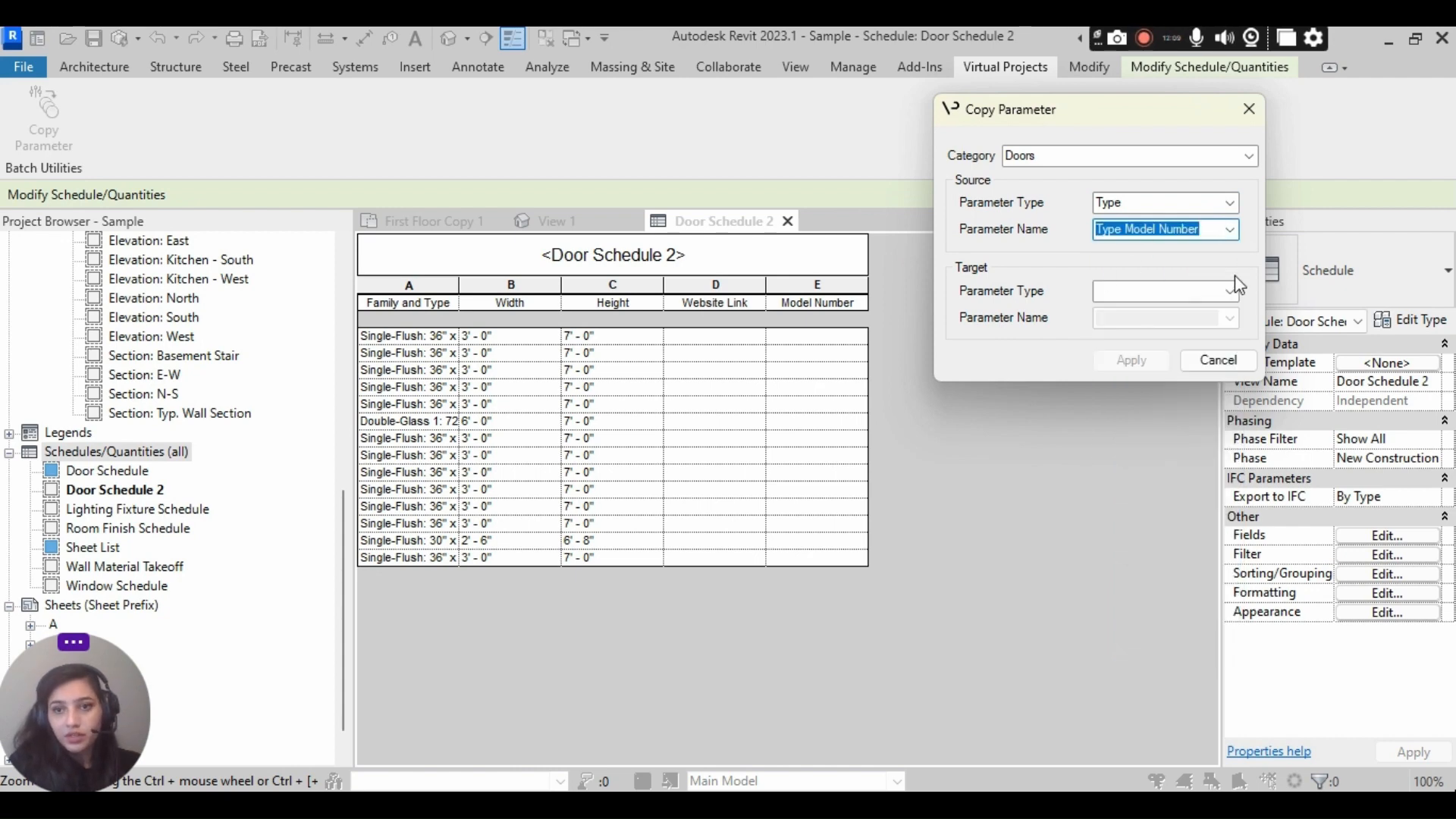
- Set the type parameter Model Number as the target and copy the door values into it
left_click(1232, 292)
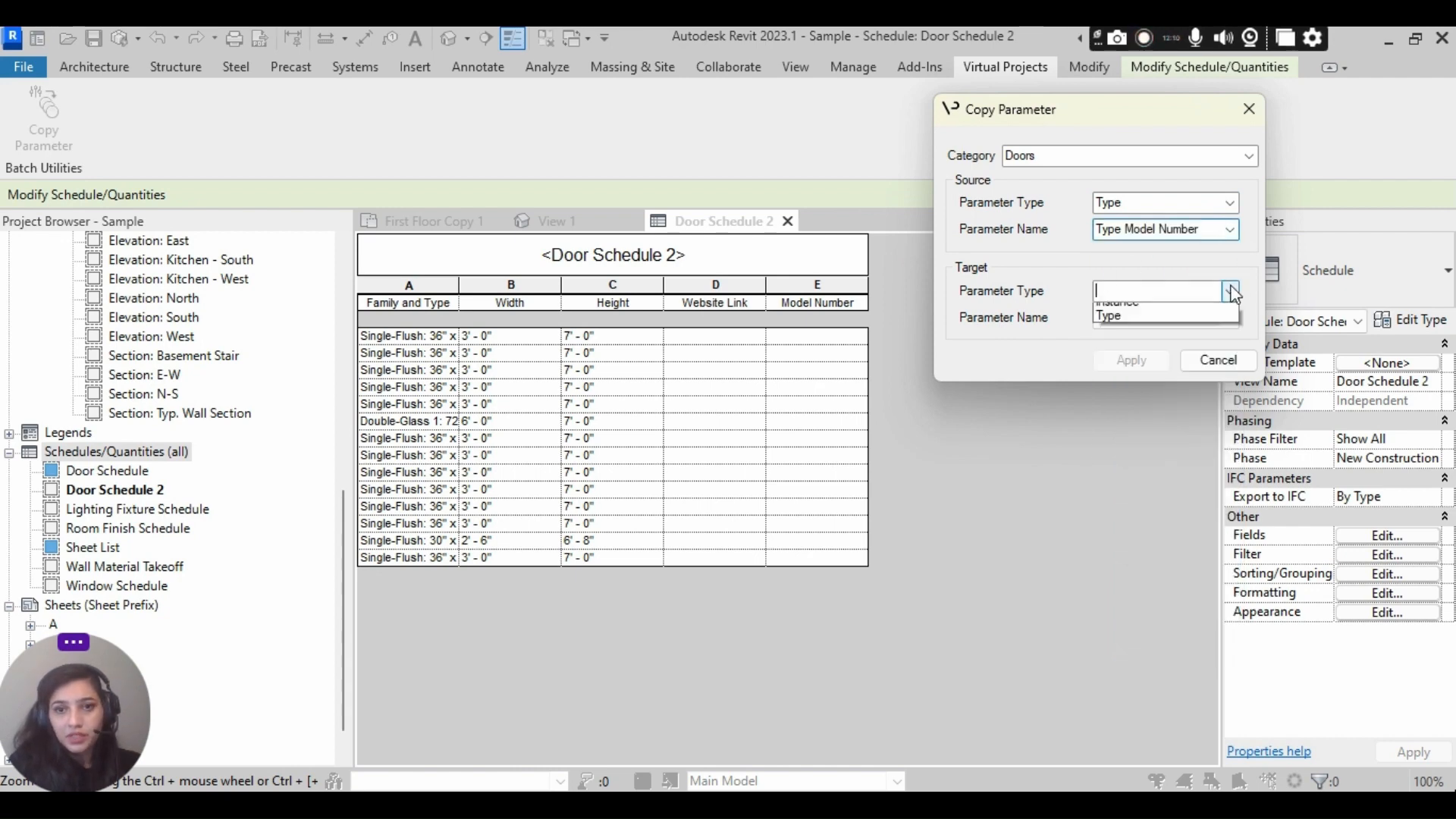
left_click(1204, 322)
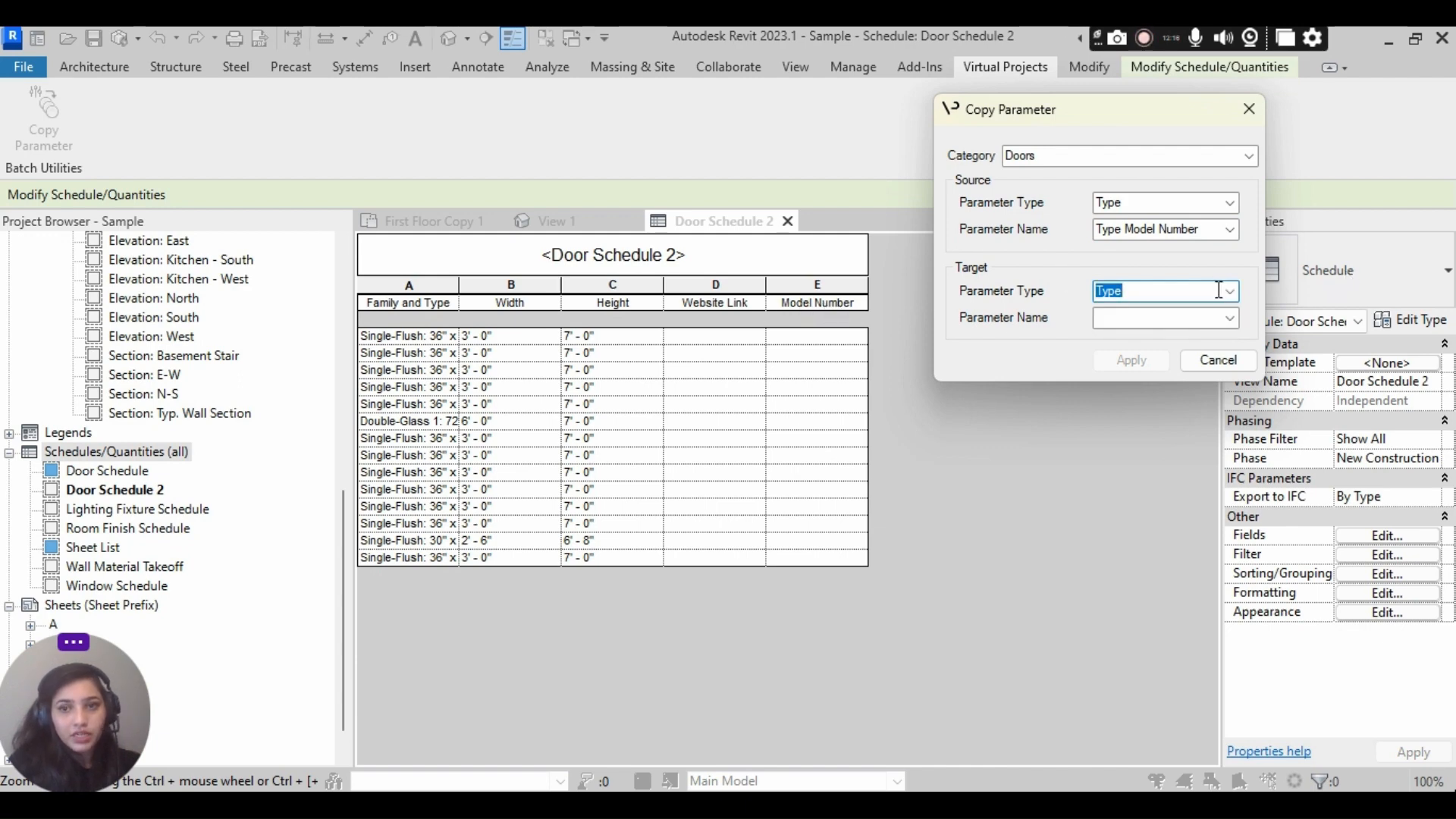
left_click(1231, 317)
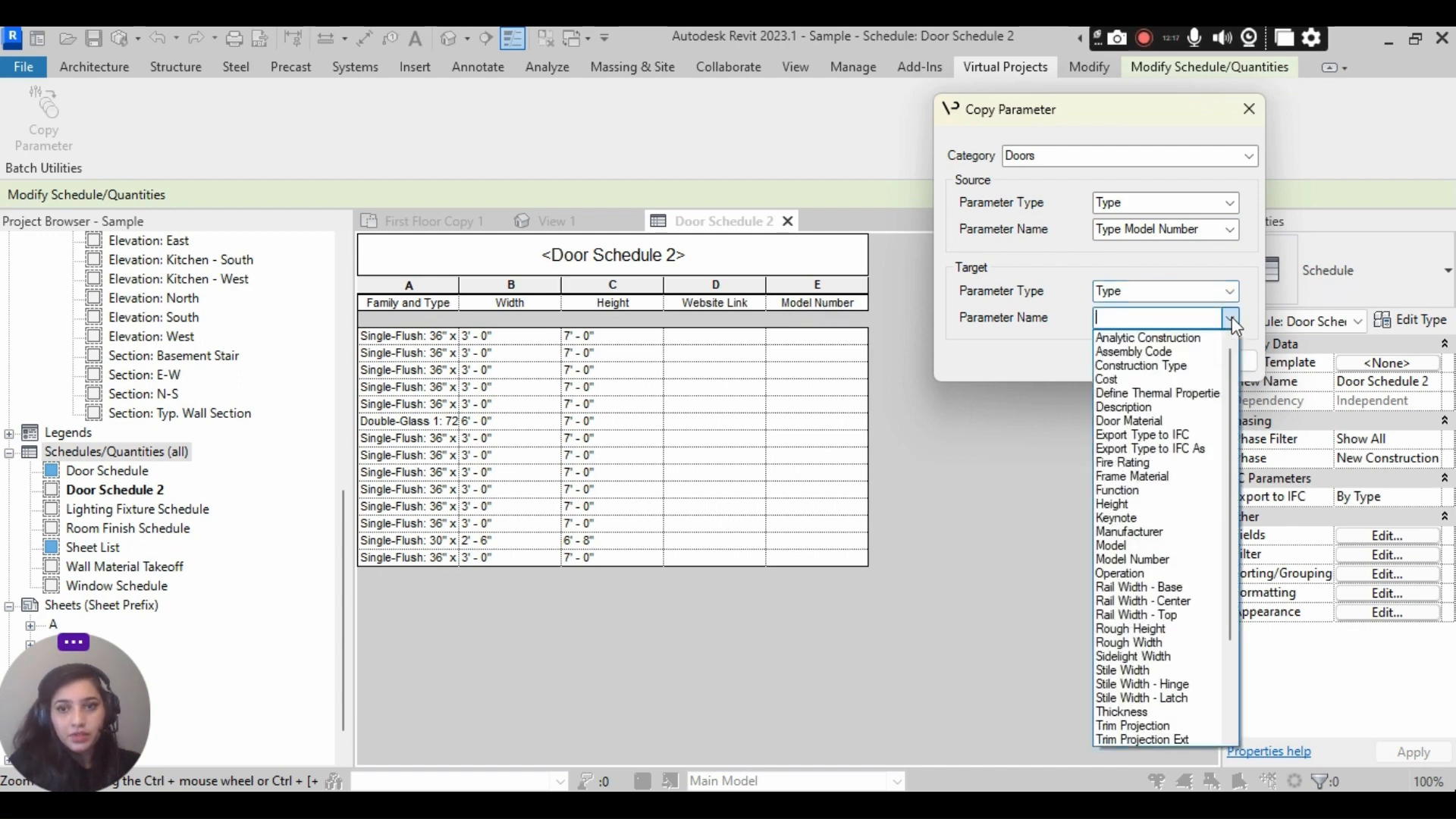
left_click(1146, 561)
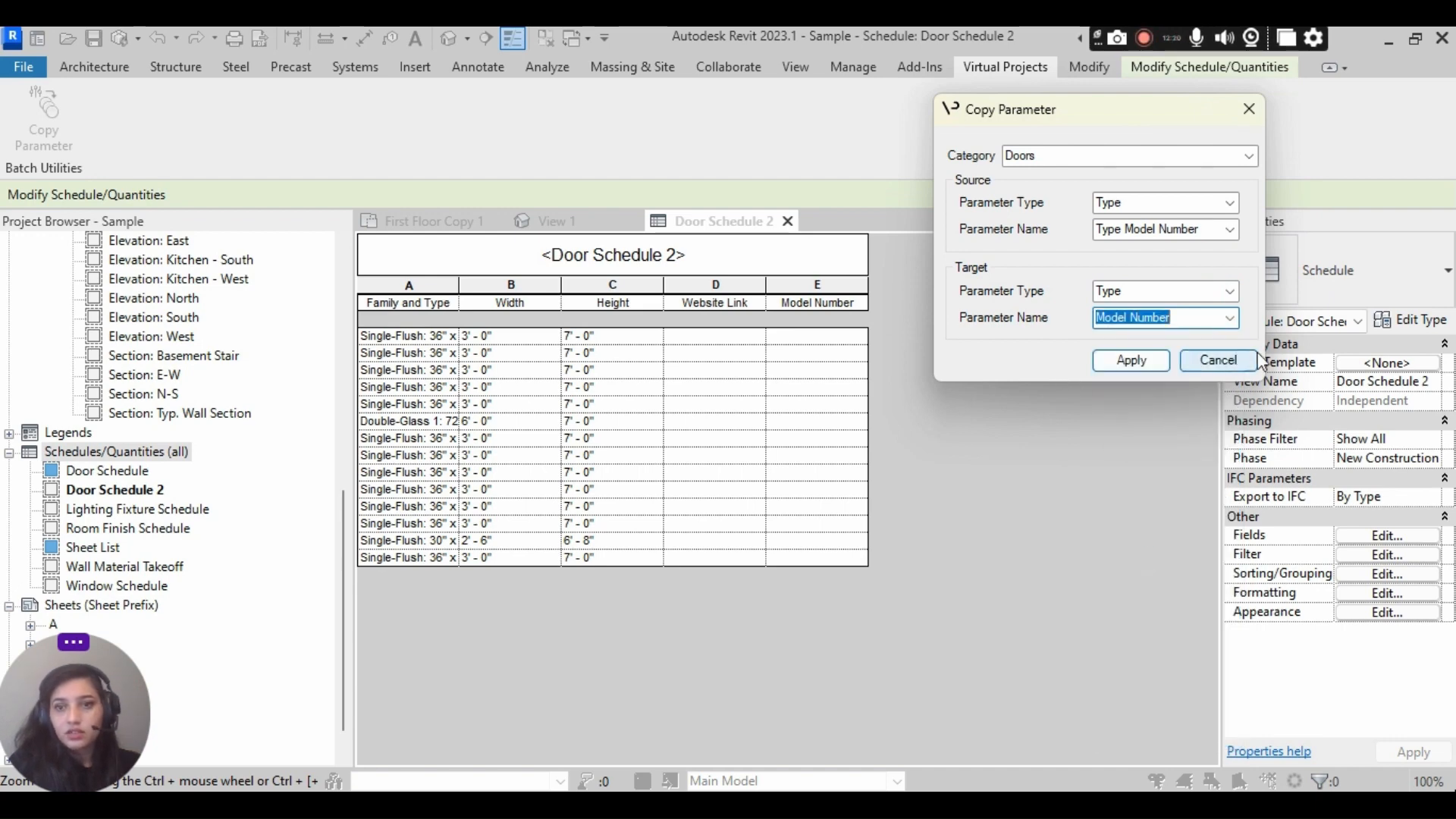
left_click(1231, 319)
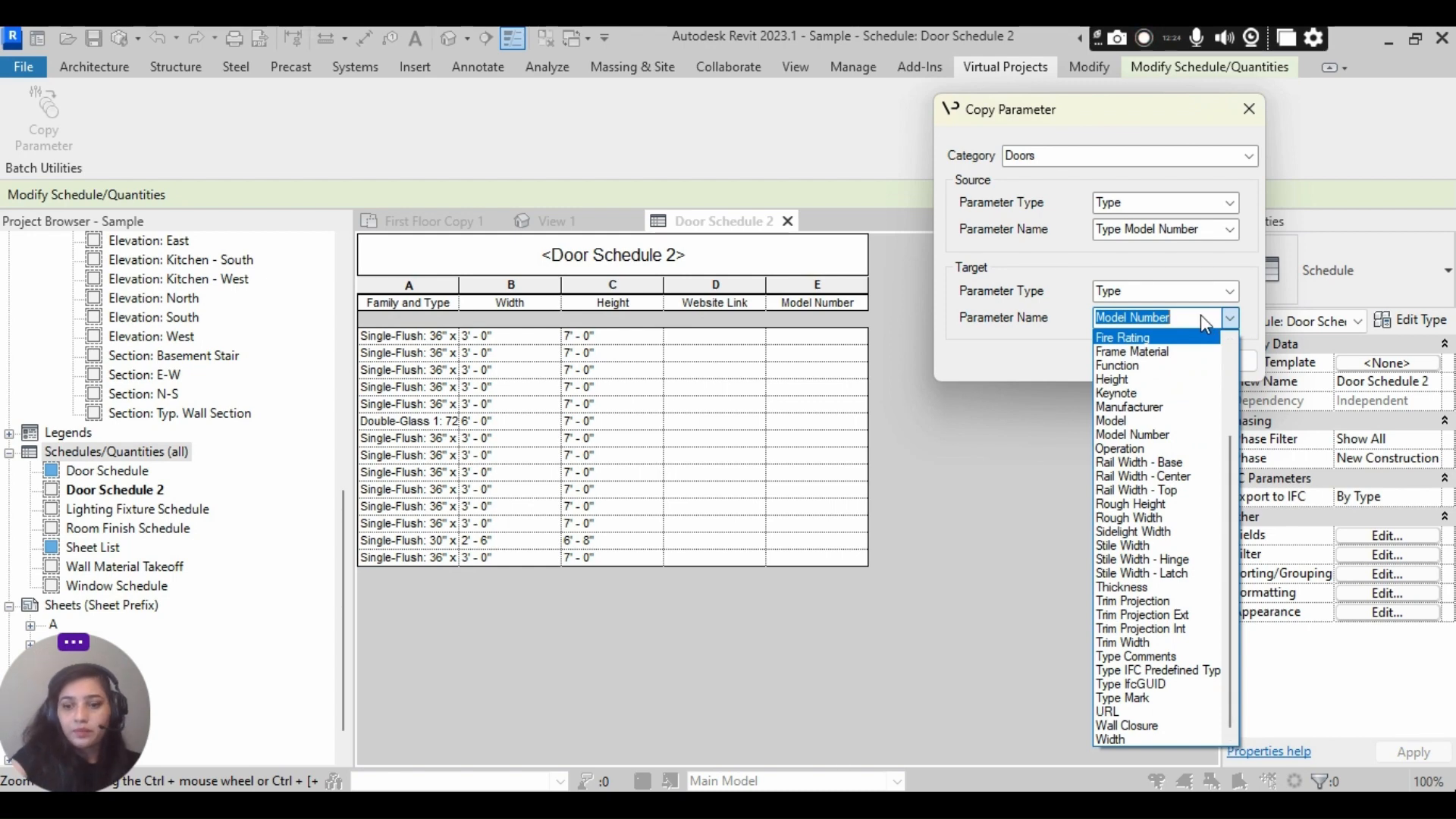
key("BackSpace")
left_click(1054, 344)
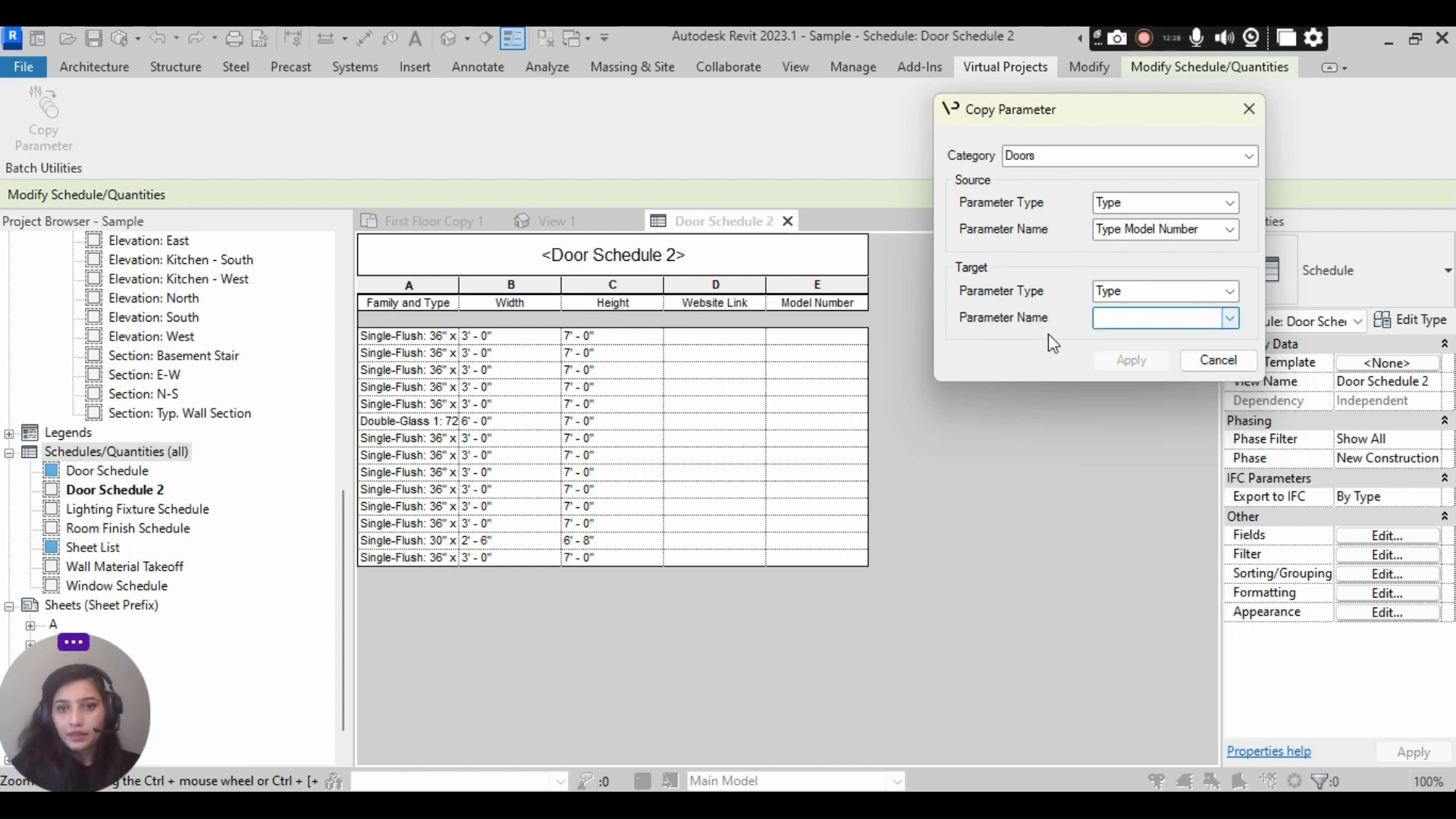
left_click(1230, 318)
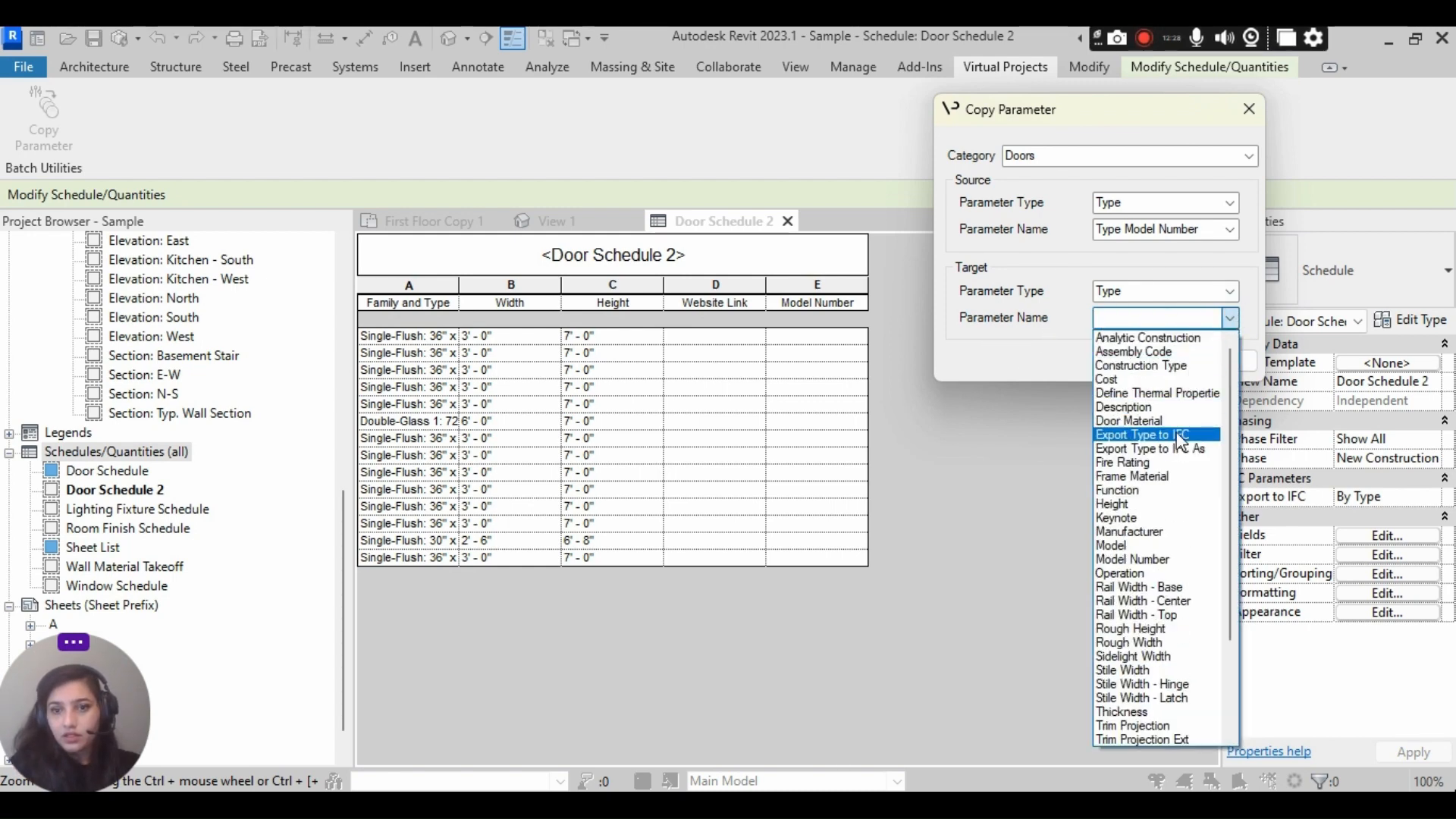
left_click(1170, 561)
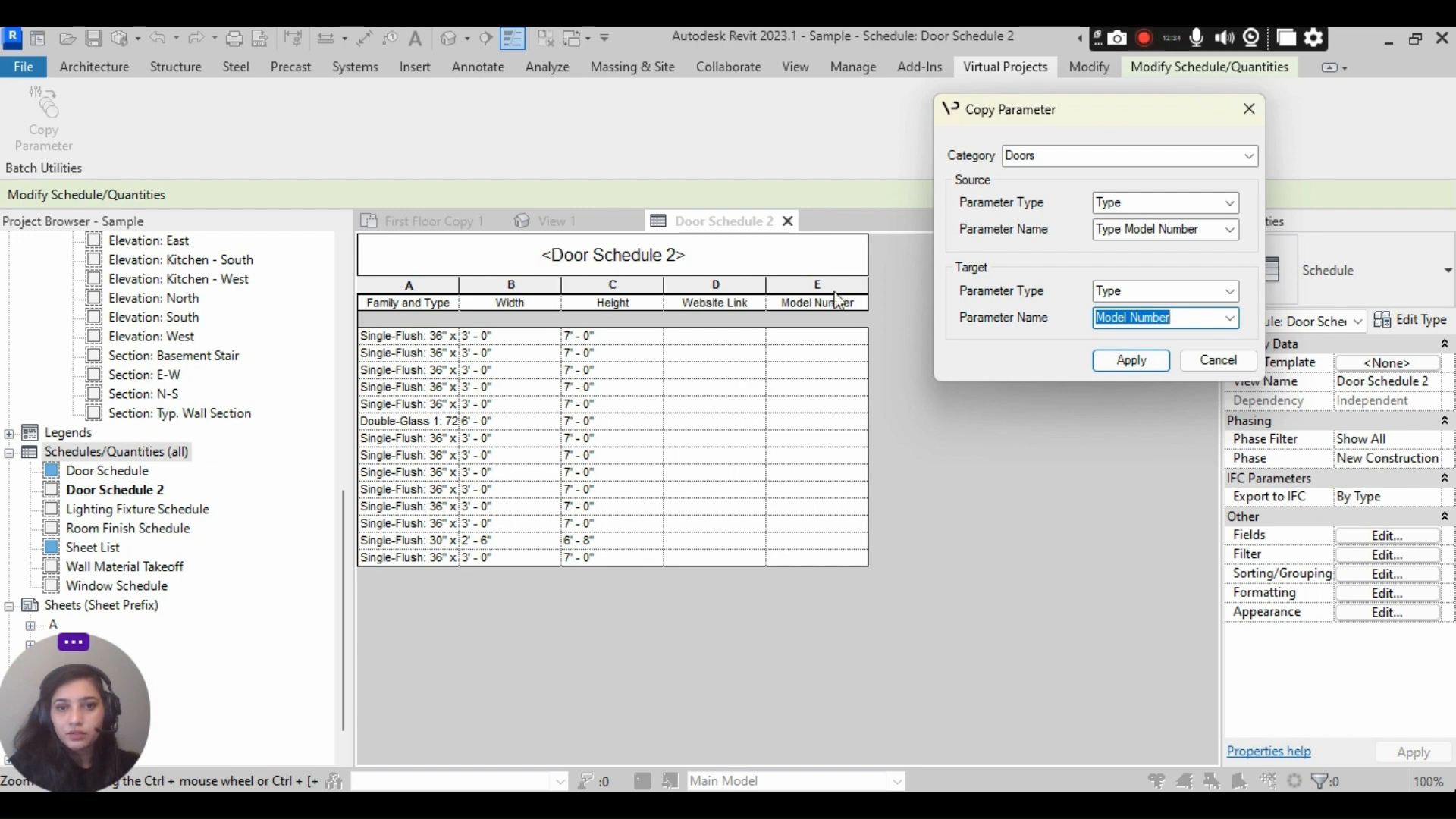
left_click(1148, 364)
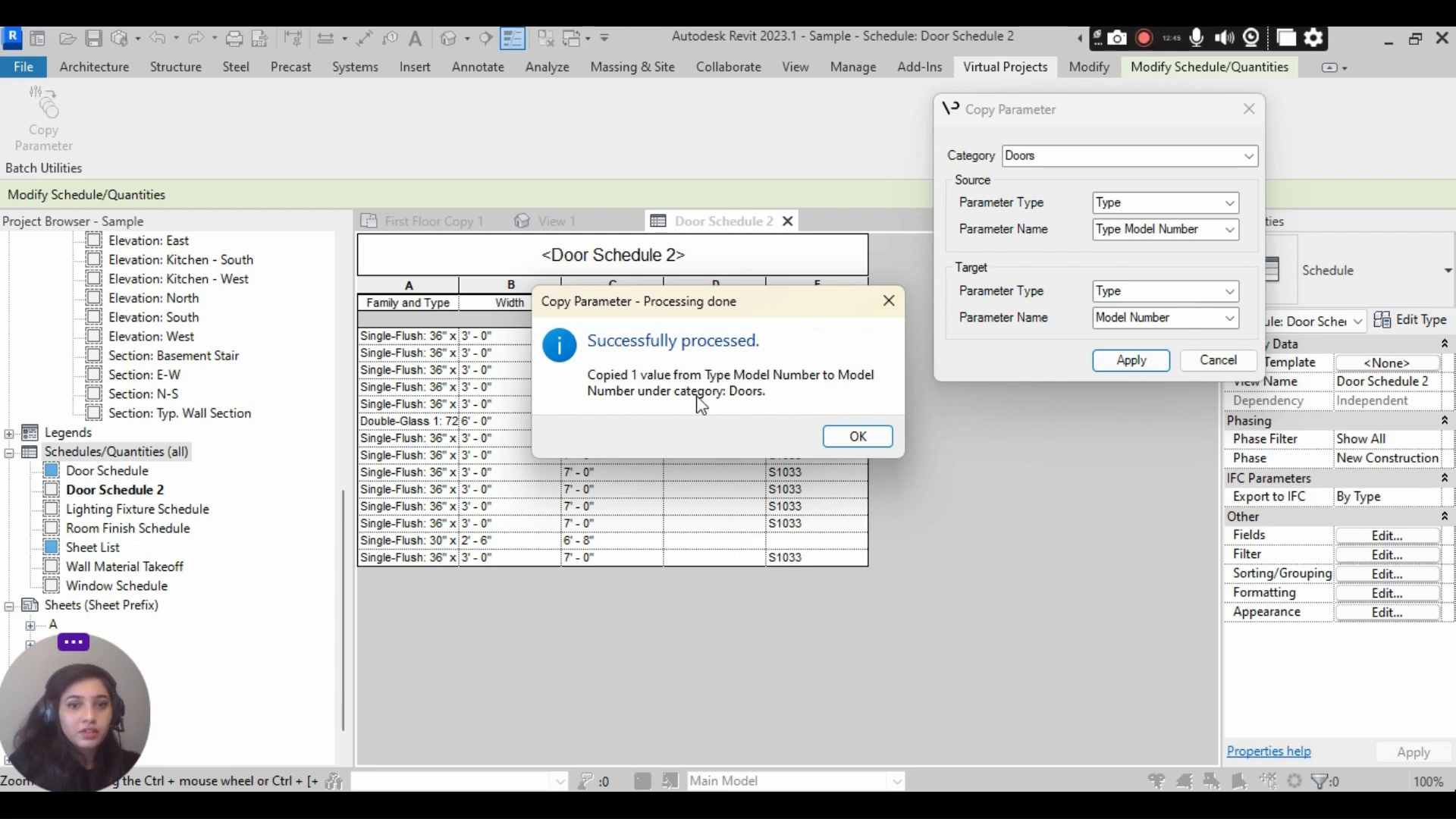
left_click(856, 434)
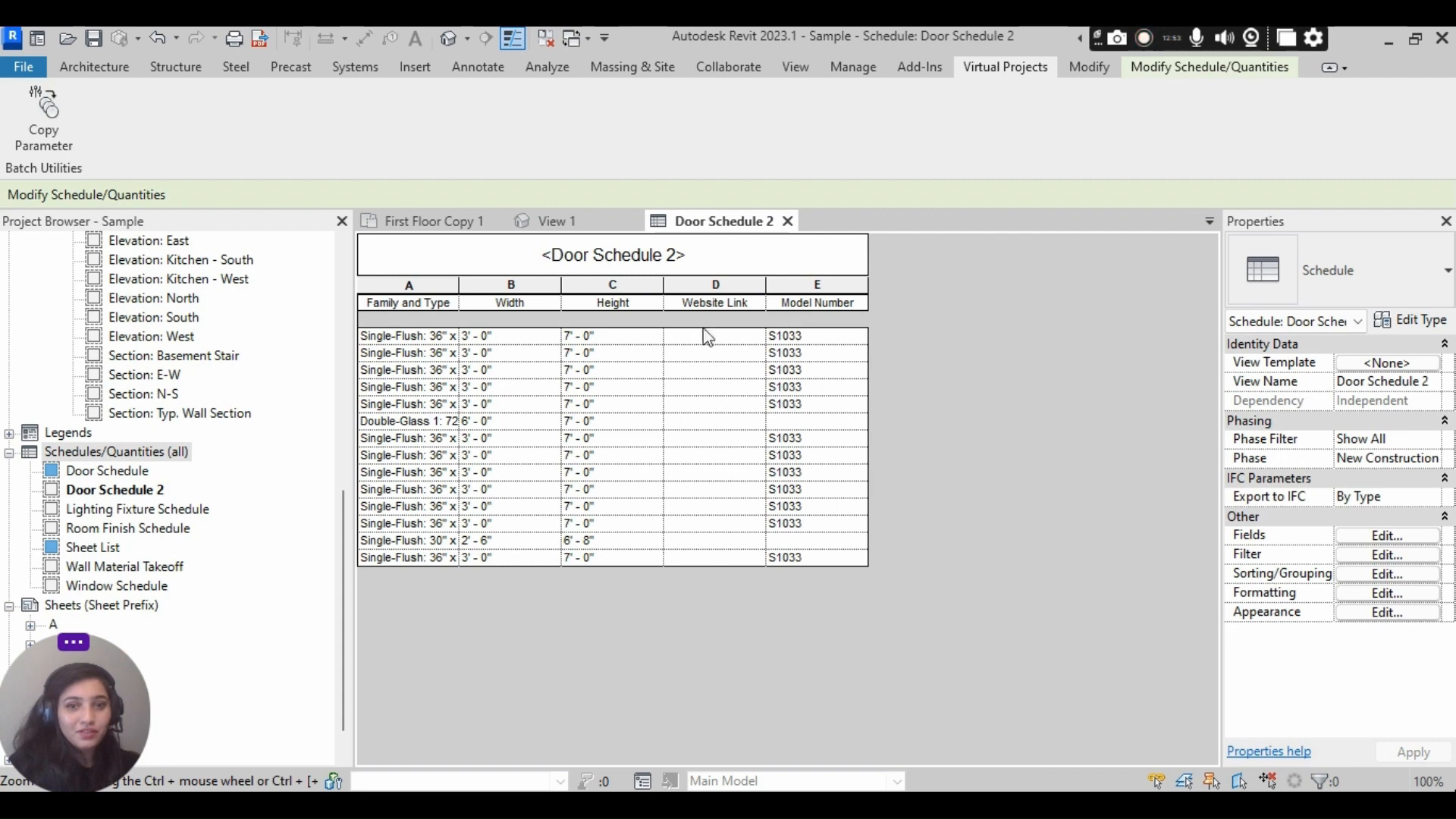
- Start another Copy Parameter run for Doors with the instance parameter Specification Link as the source
left_click(35, 118)
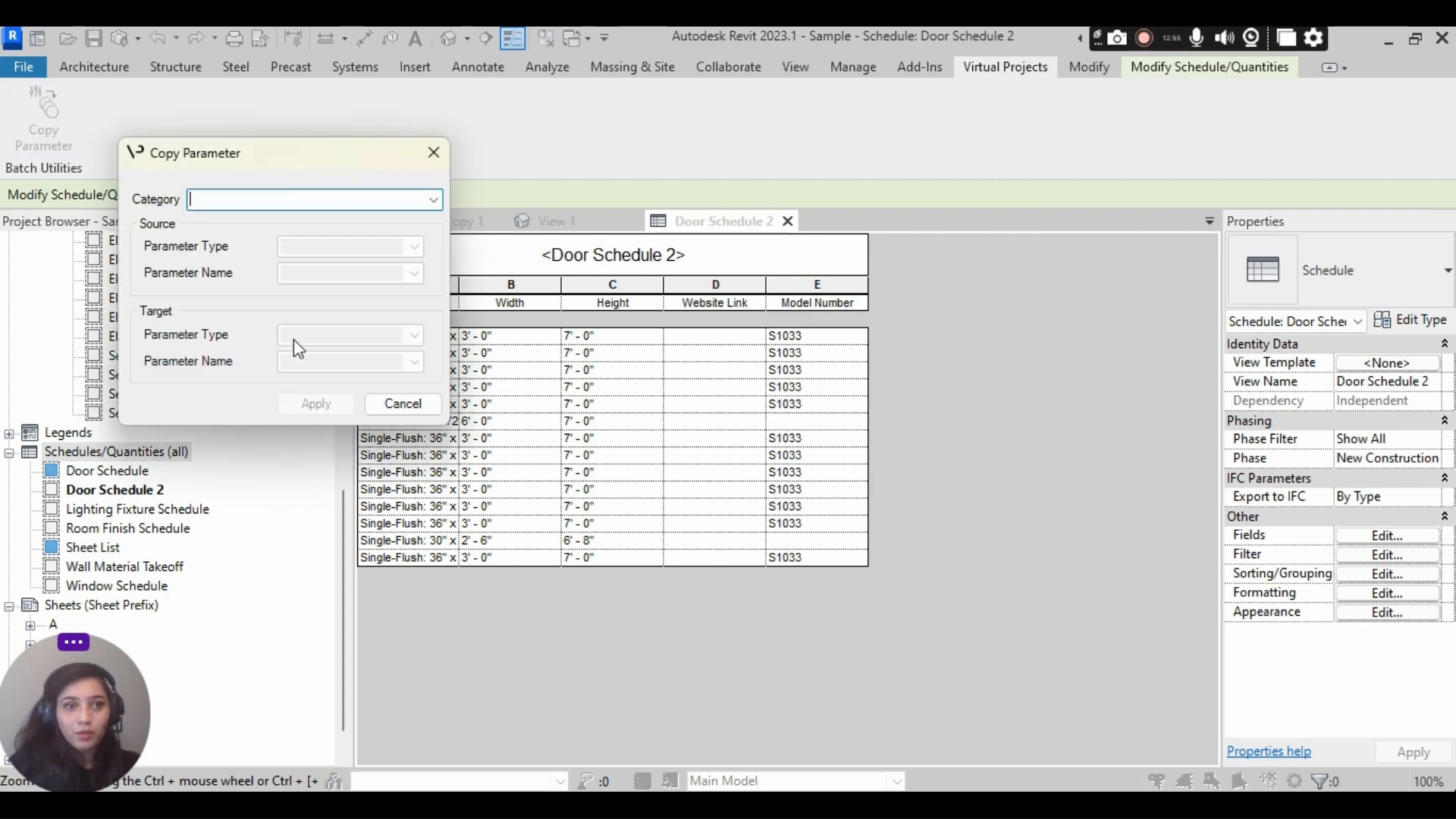
left_click_drag(311, 154, 1154, 145)
left_click(1275, 189)
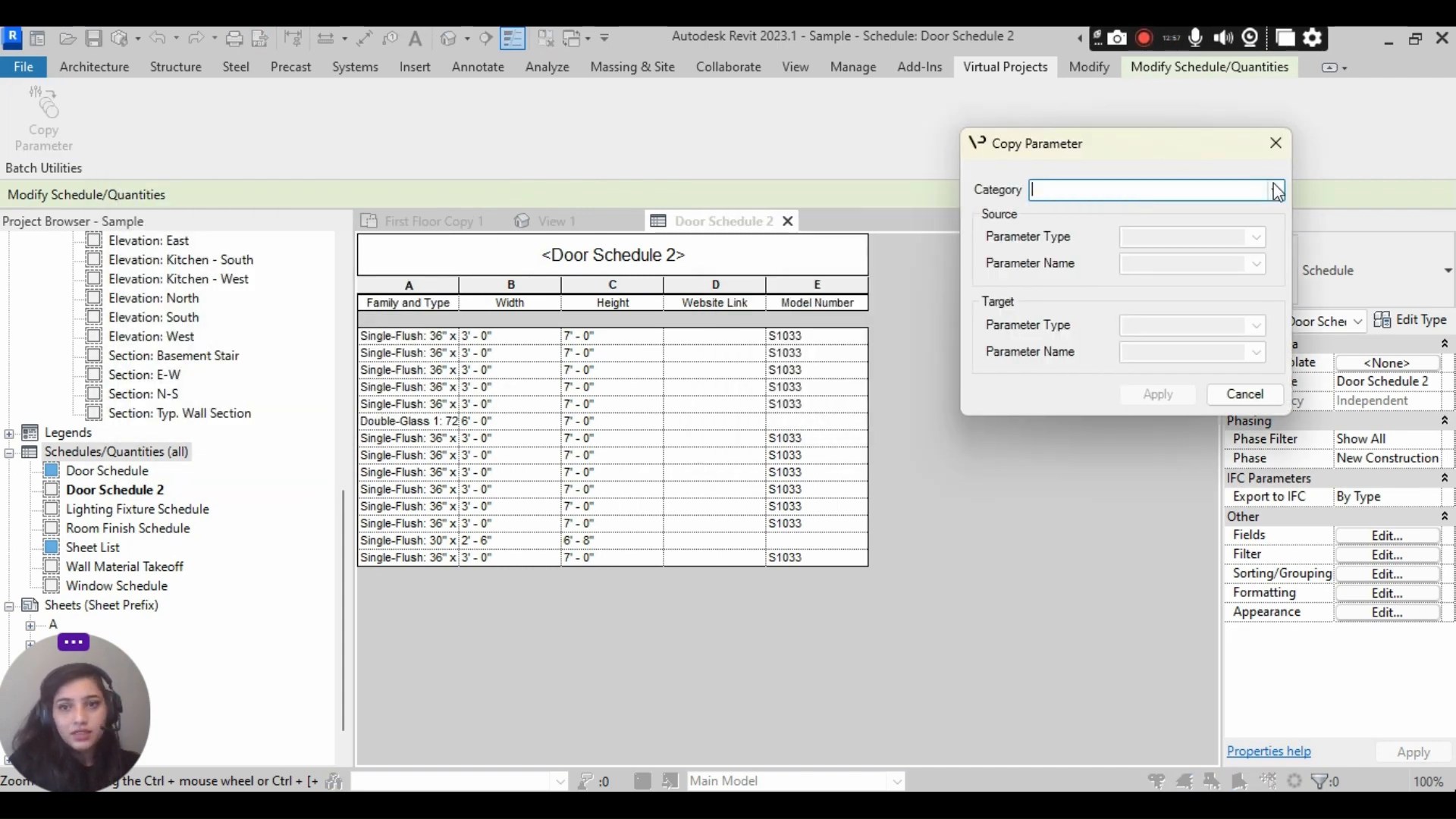
left_click(1194, 250)
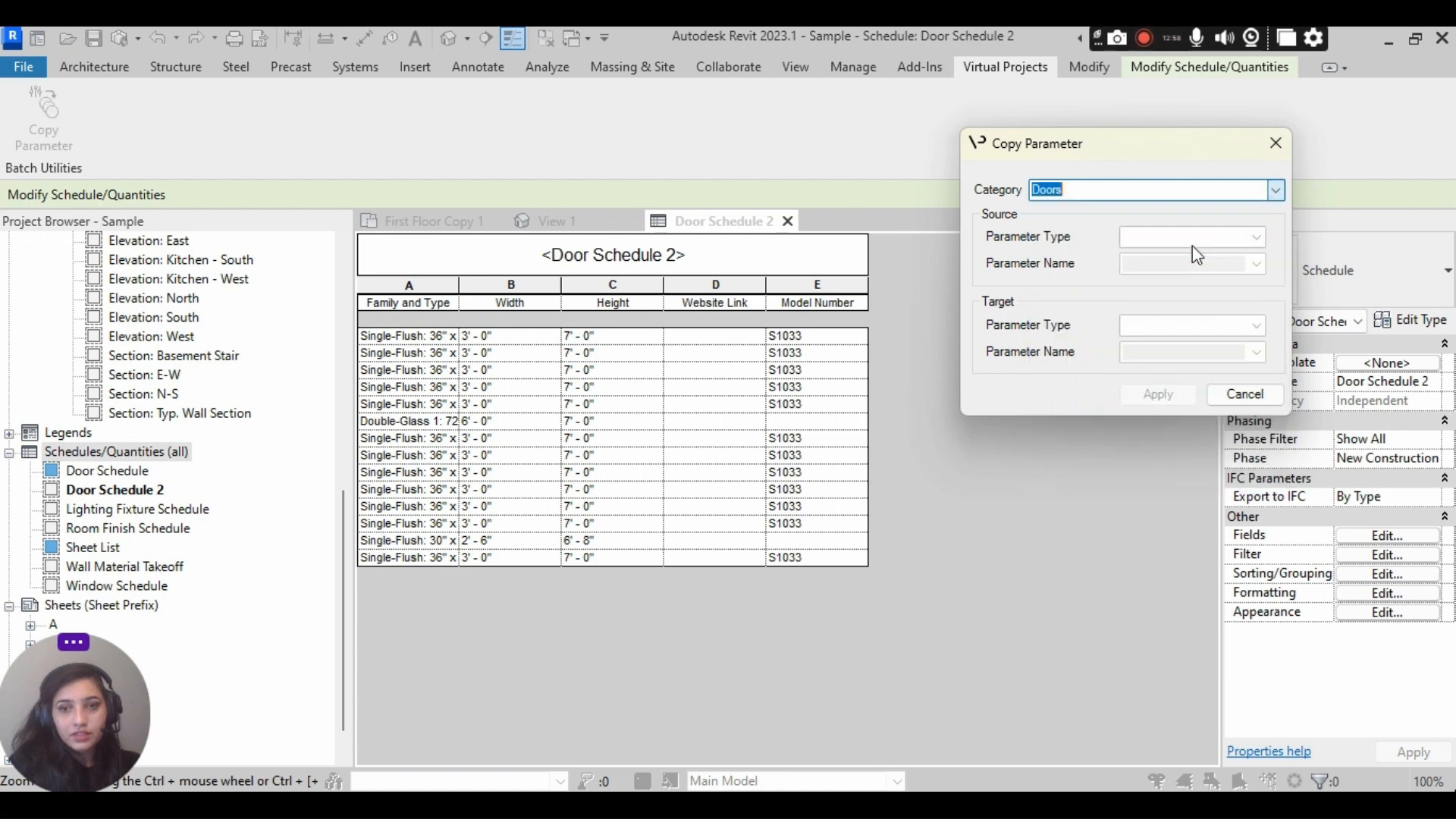
left_click(1256, 236)
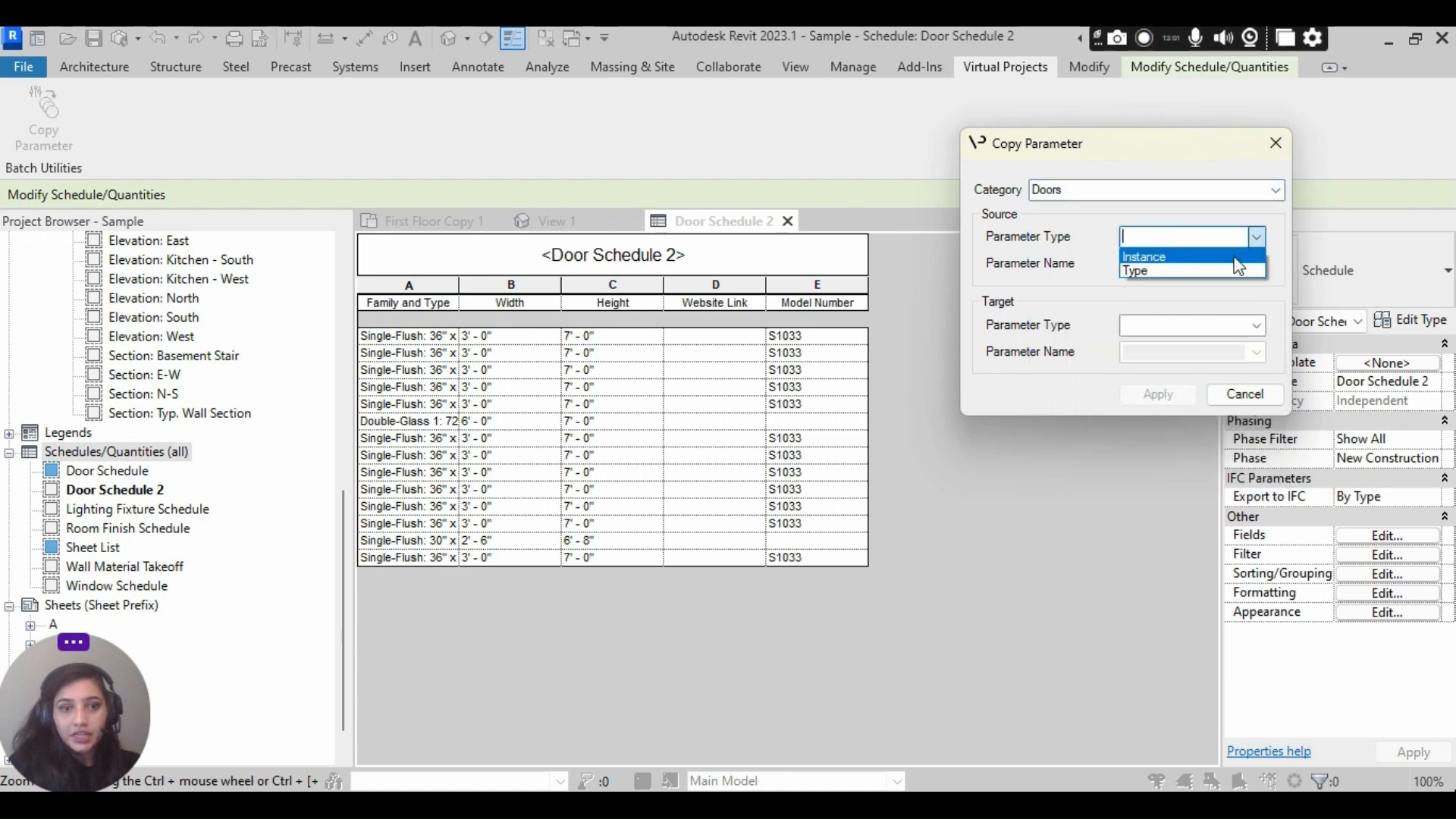
left_click(1228, 257)
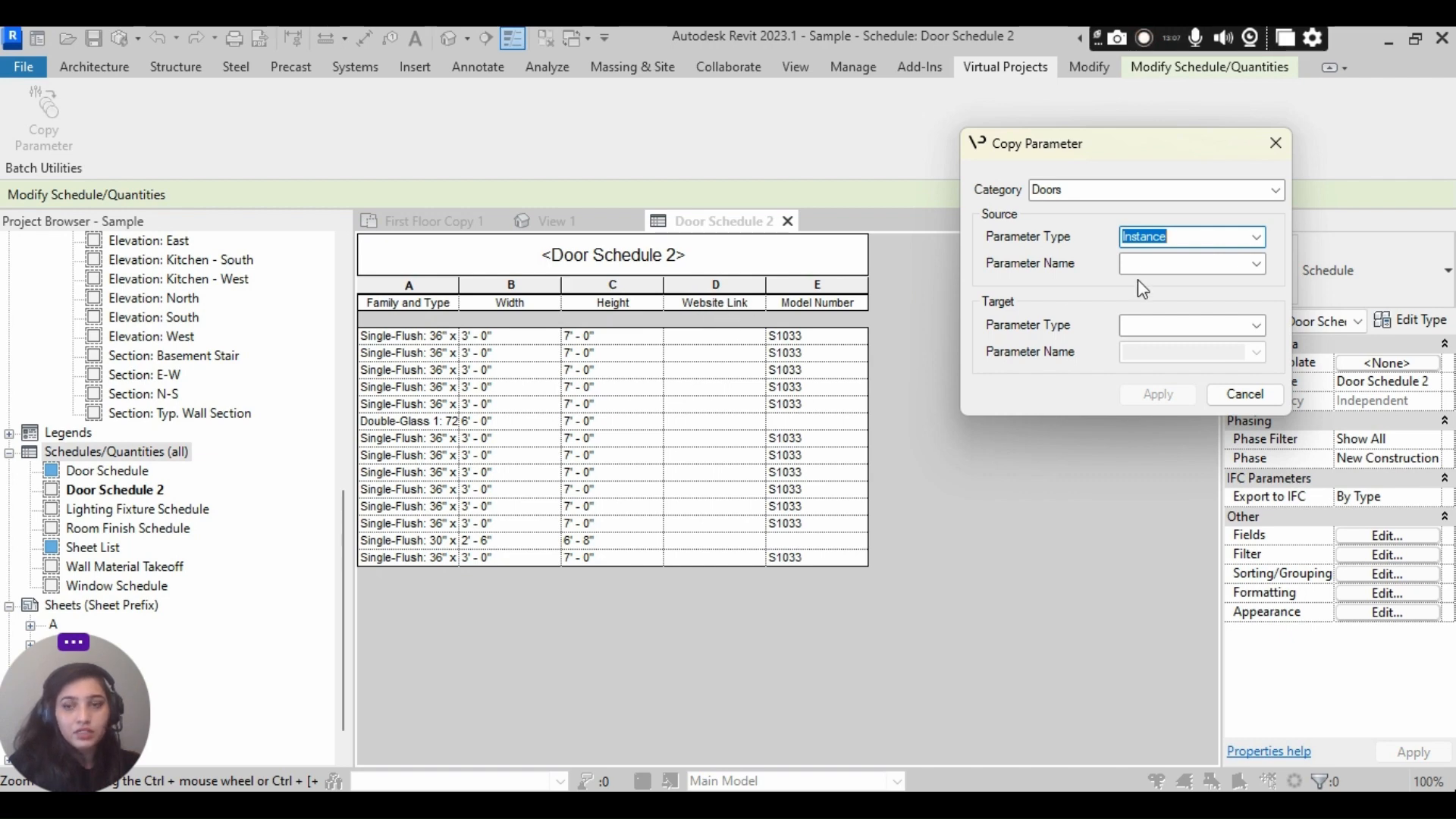
left_click(1257, 265)
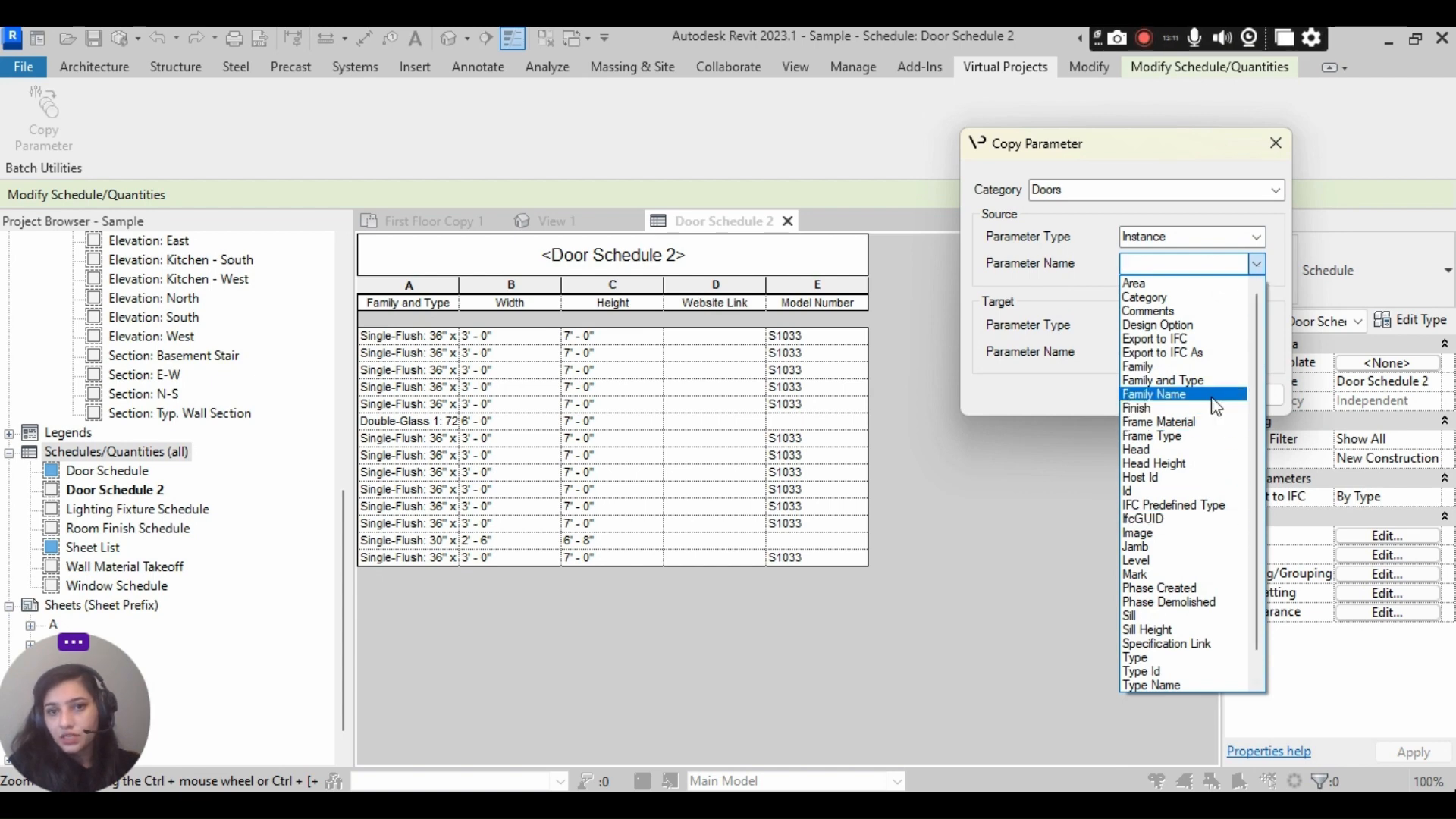
scroll(1211, 421, "down", 1)
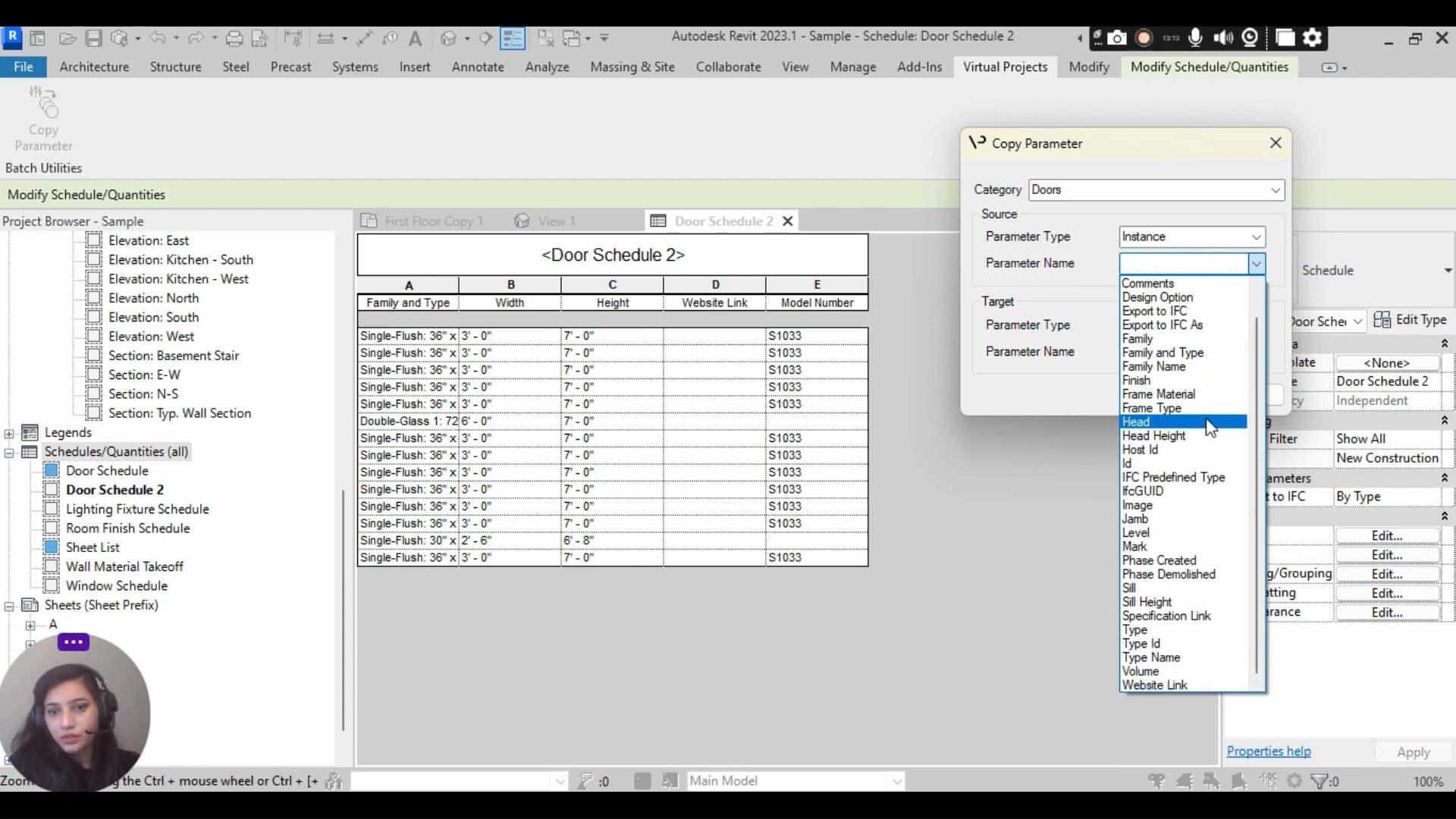
left_click(1183, 615)
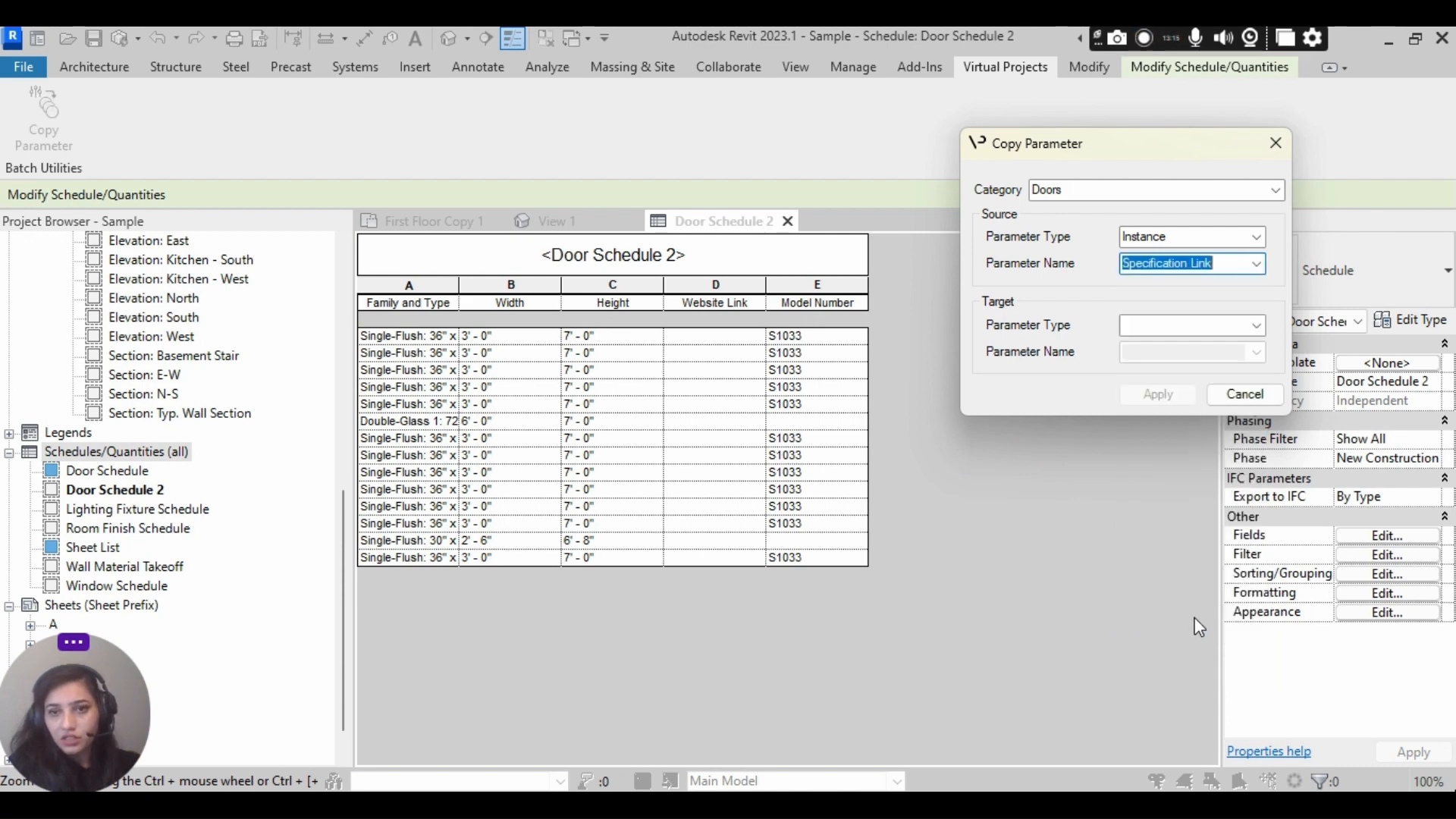
- Copy the values into the instance parameter Website Link and widen the schedule's Website Link column to fit the full addresses
left_click(1257, 326)
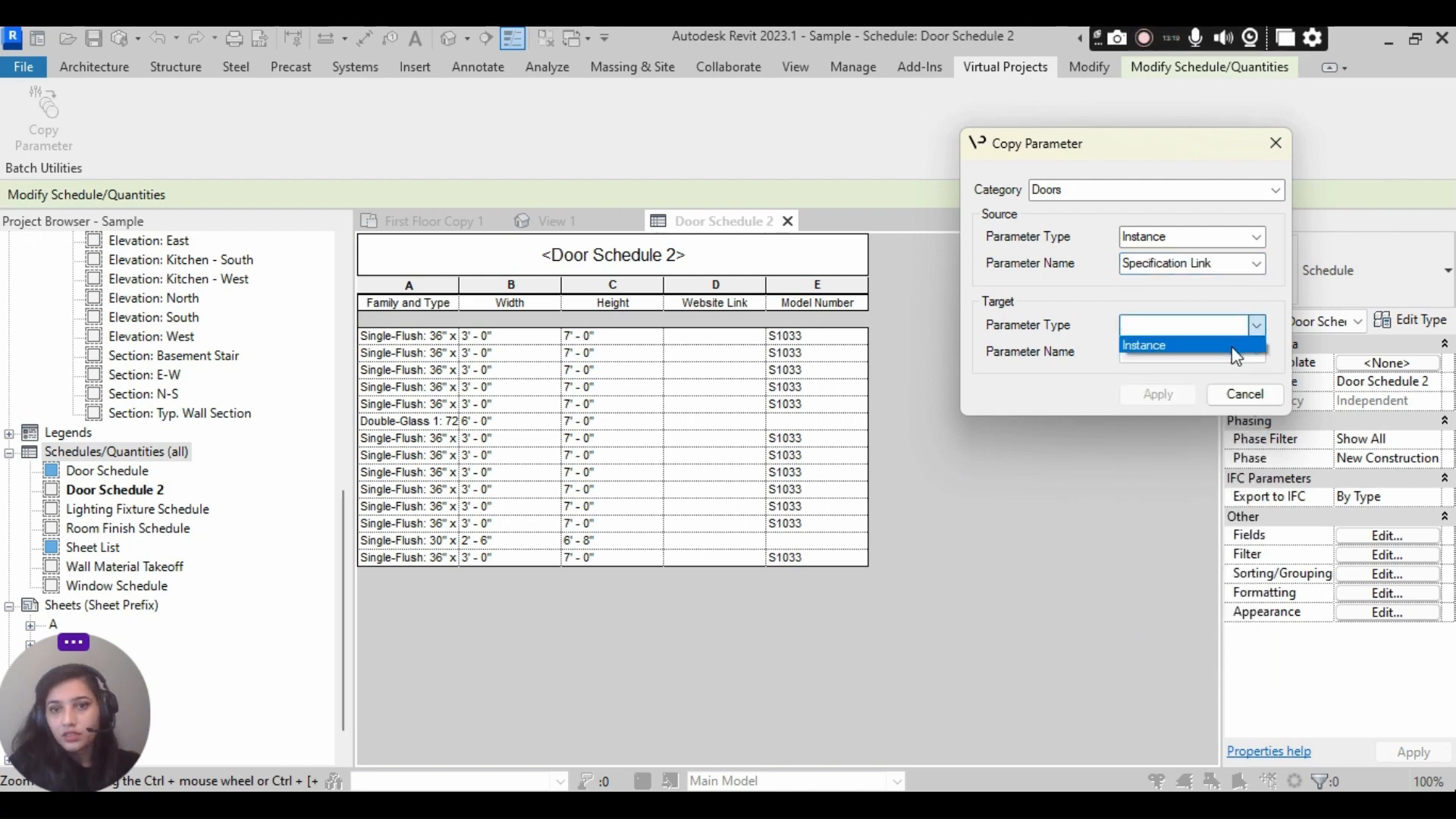
left_click(1235, 346)
left_click(1256, 351)
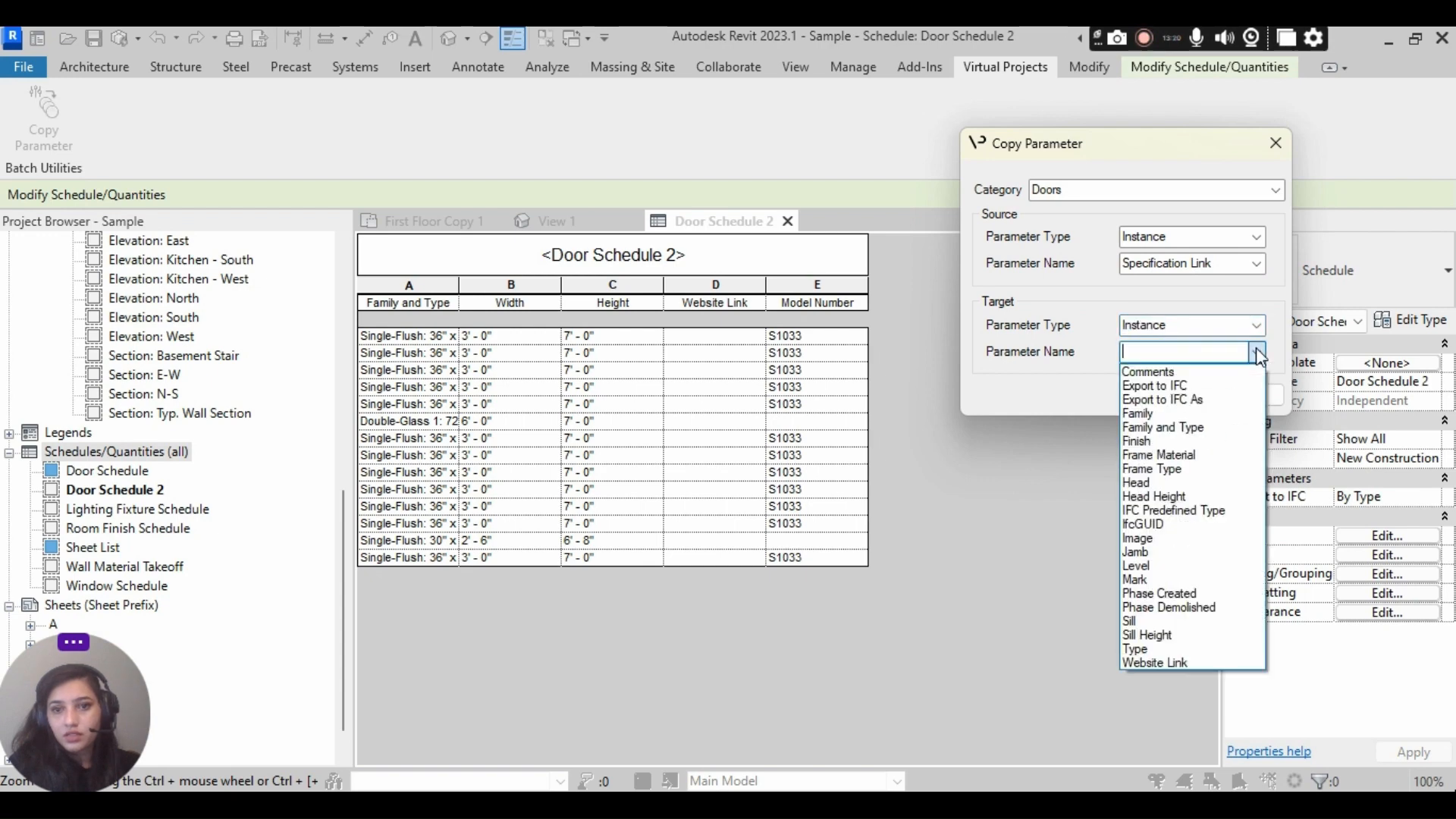
left_click(1177, 661)
left_click(1156, 399)
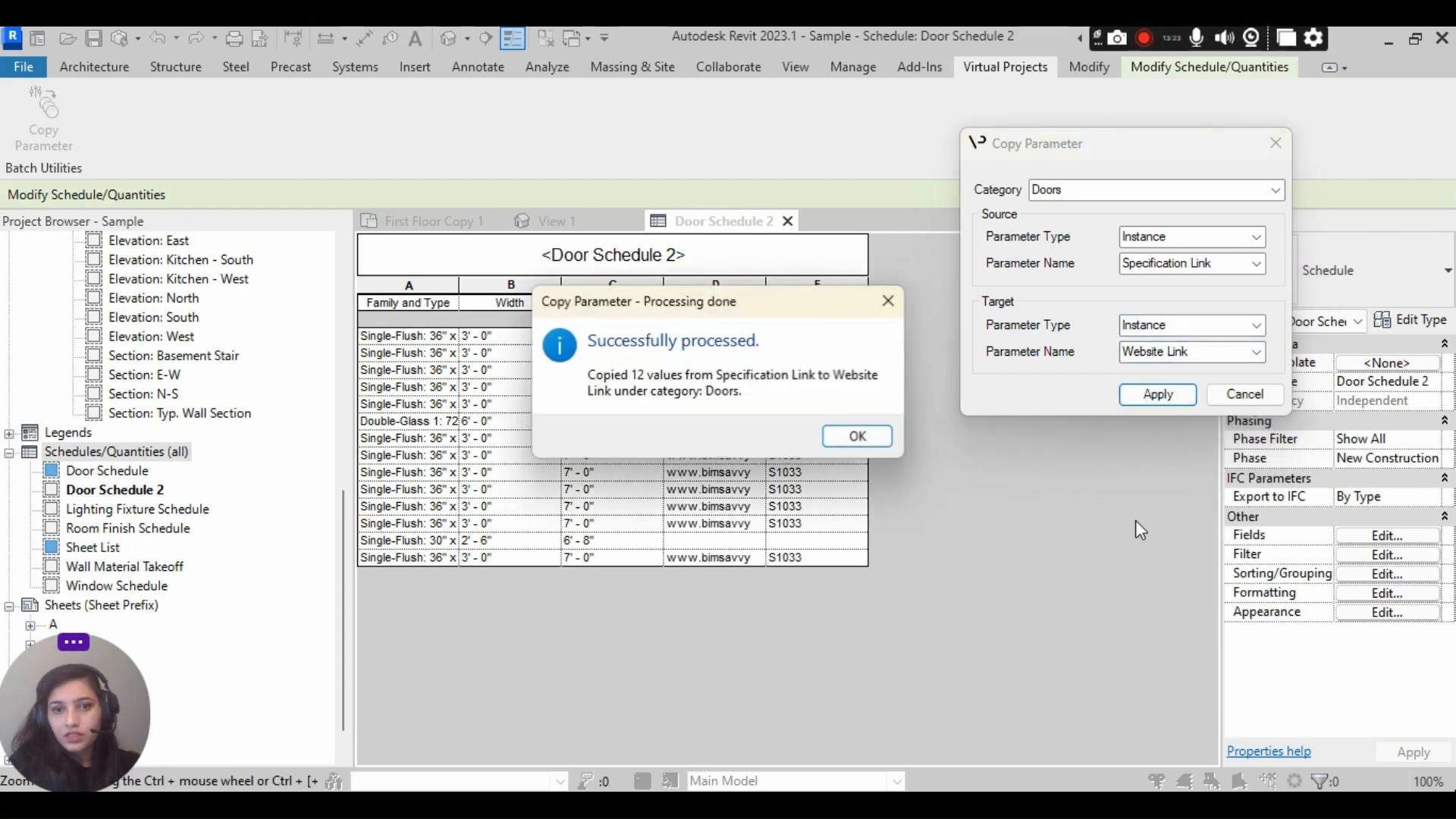
left_click(869, 435)
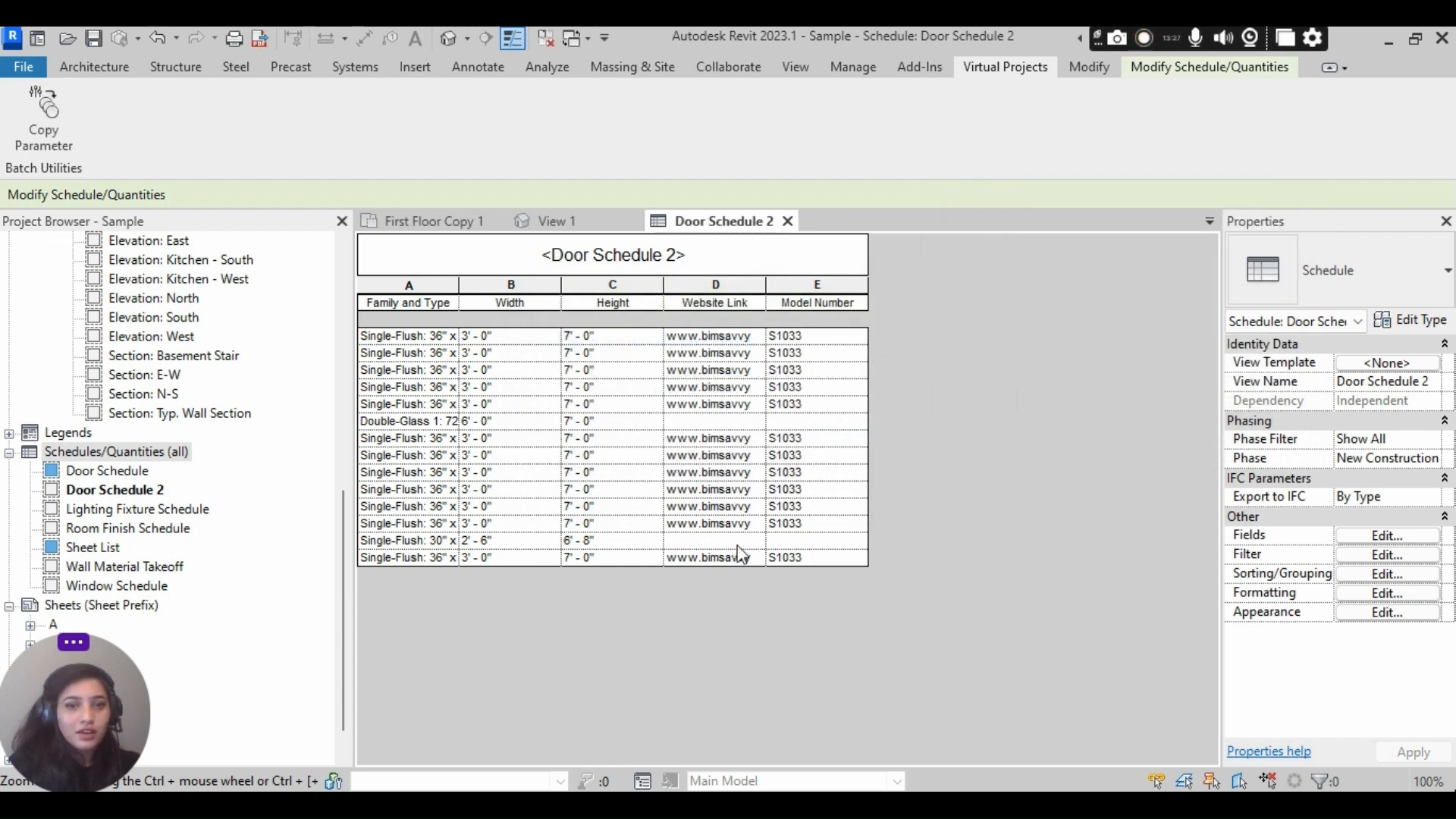
left_click_drag(765, 284, 804, 285)
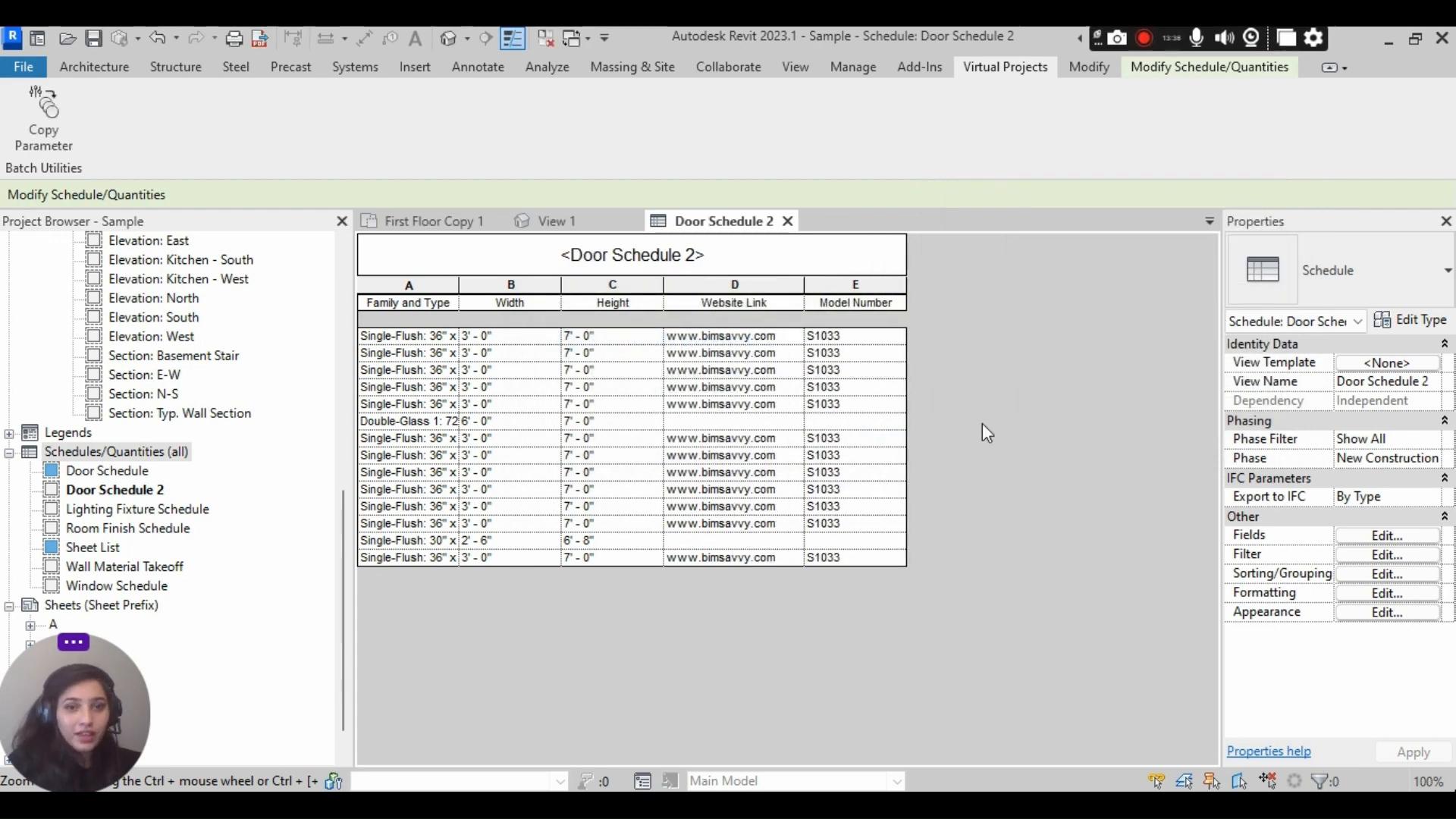